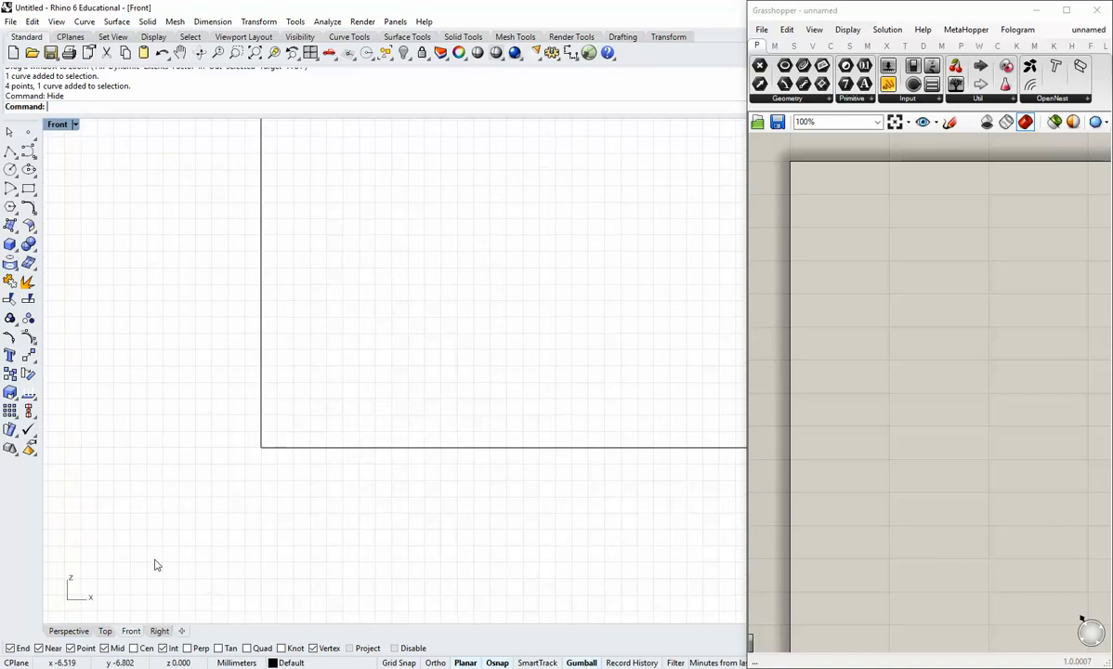
Draw a corner-to-corner plane surface in the Front view, with its far corner at about x 55, y 29.
scroll(156, 563, down, 14)
scroll(241, 500, up, 8)
right_drag(275, 482, 220, 496)
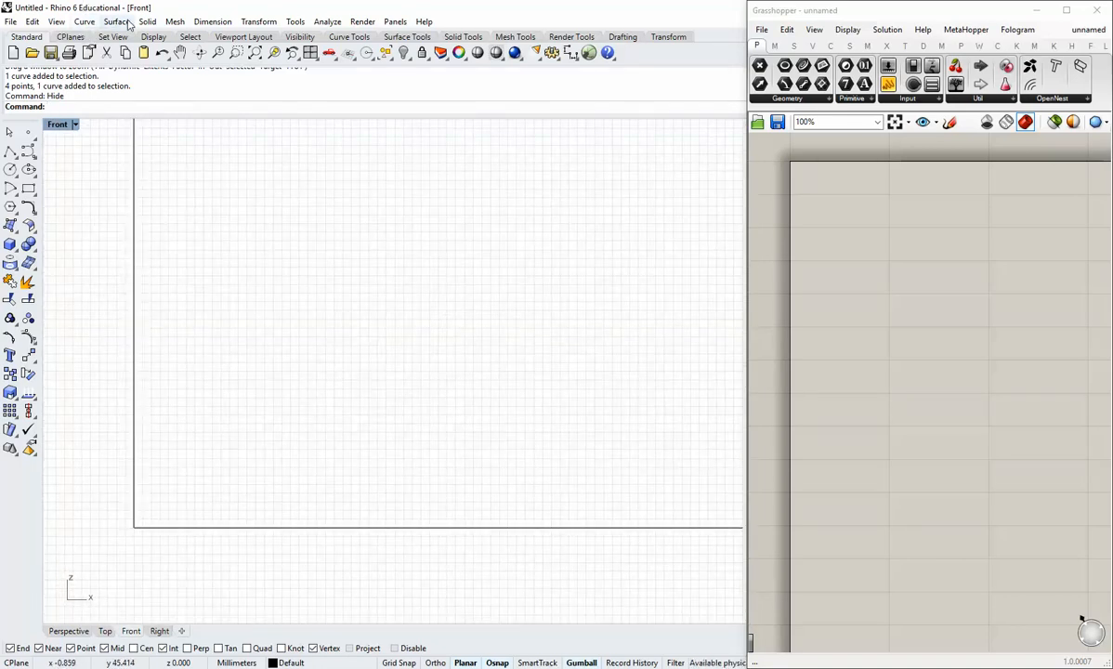
click(114, 24)
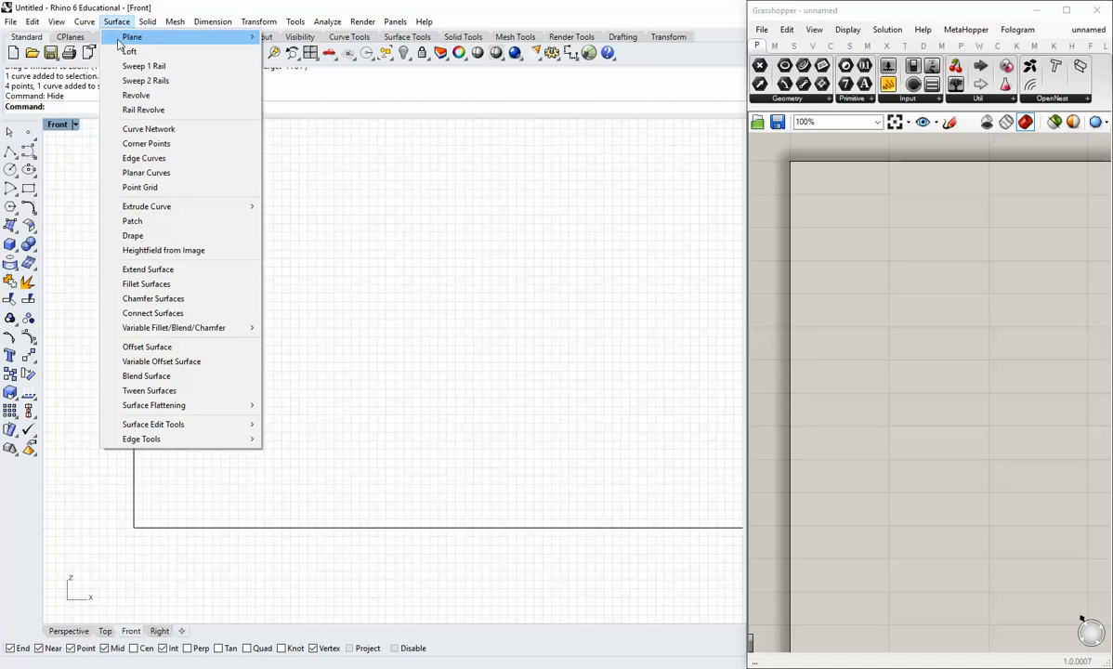
mouse_move(186, 36)
click(308, 38)
click(151, 520)
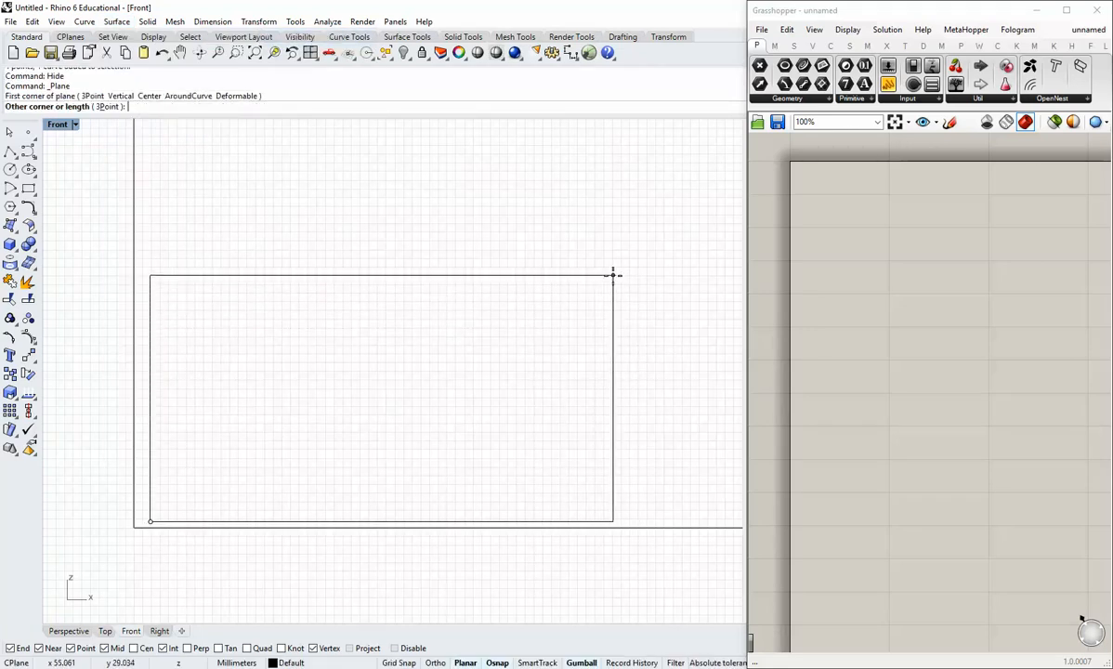
click(613, 272)
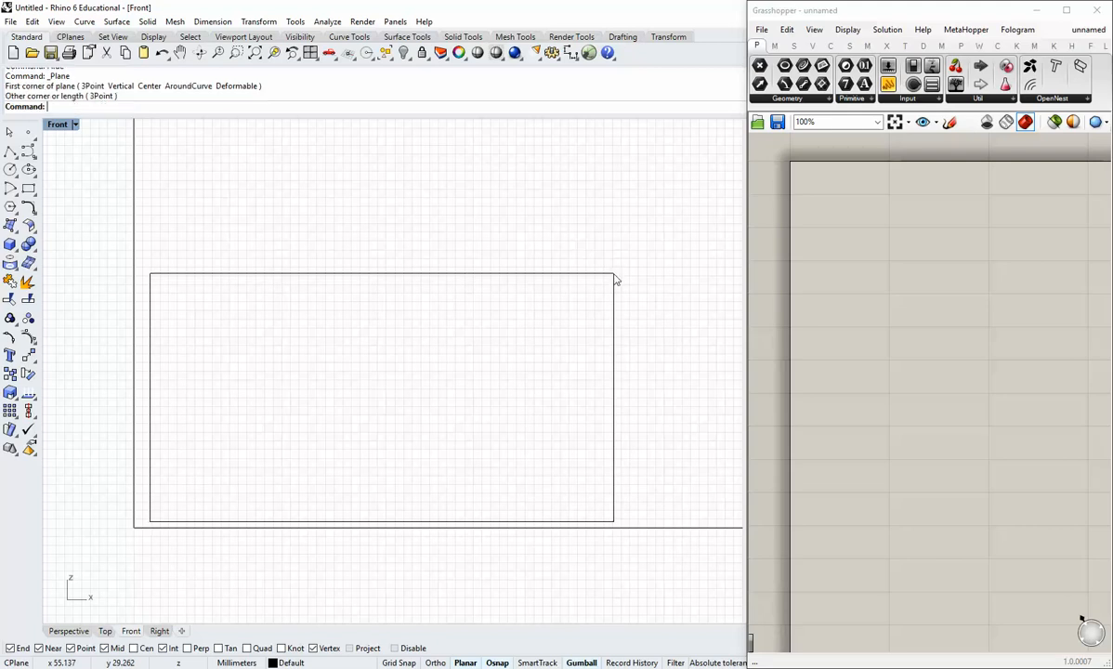
Maximize the Perspective viewport and set its display mode to Ghosted.
double_click(59, 125)
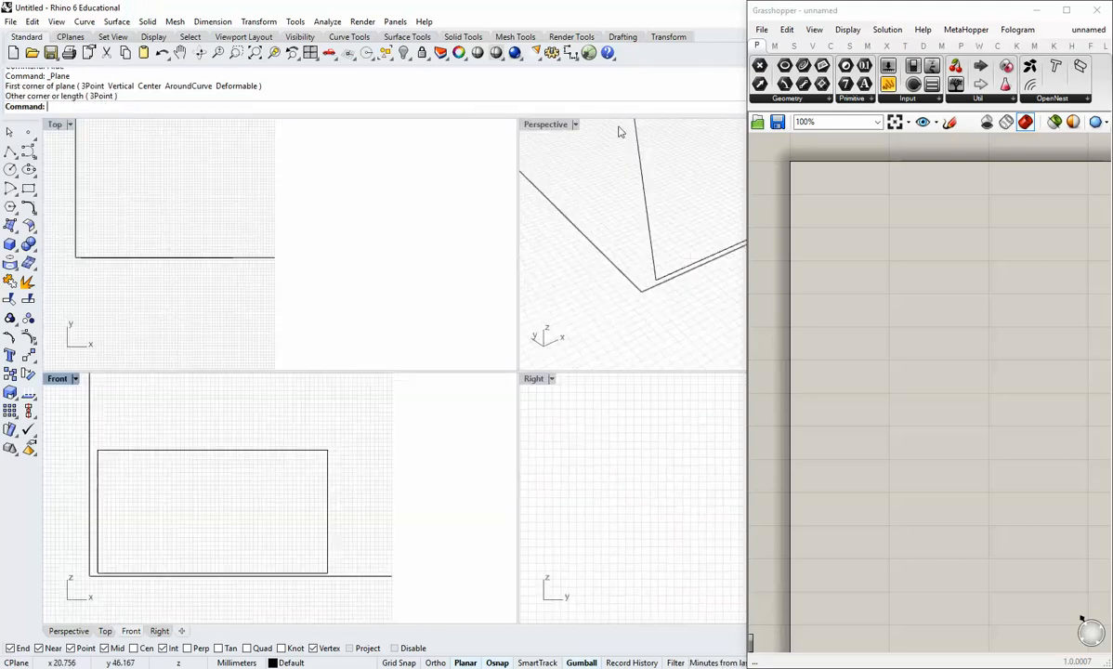
double_click(529, 124)
right_drag(519, 192, 145, 220)
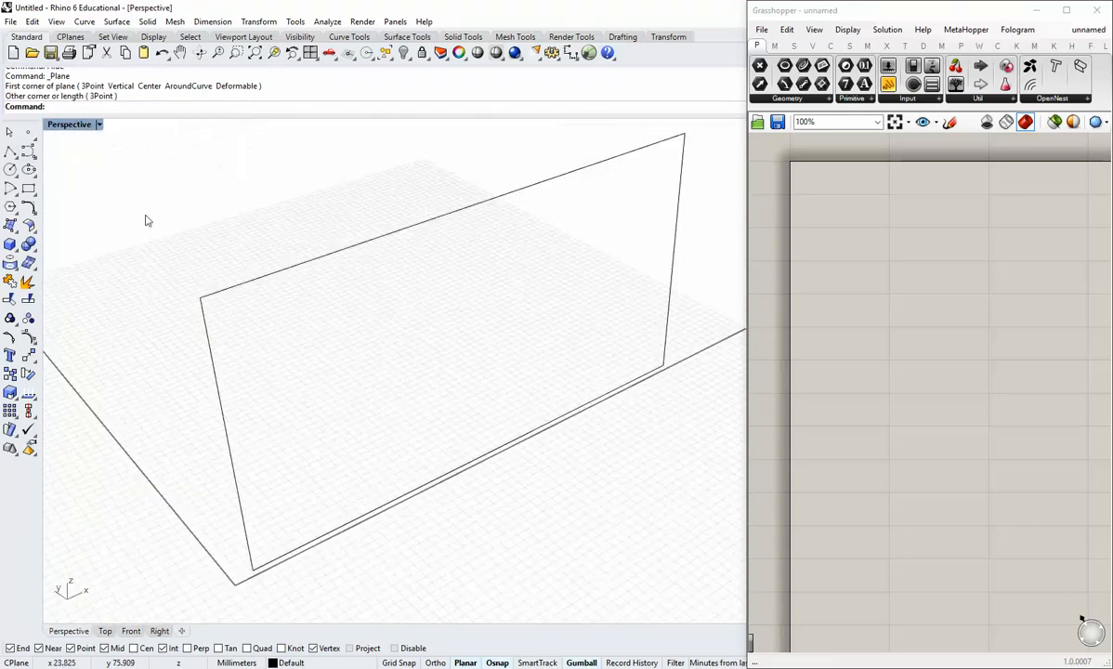
click(99, 124)
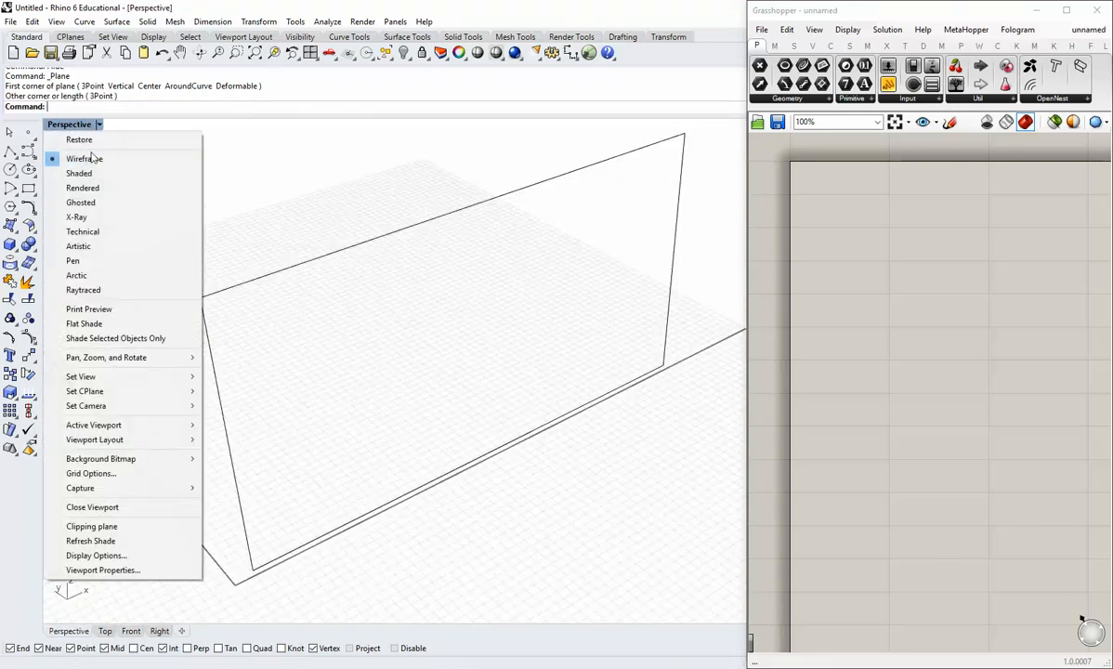
click(82, 203)
right_drag(92, 206, 306, 325)
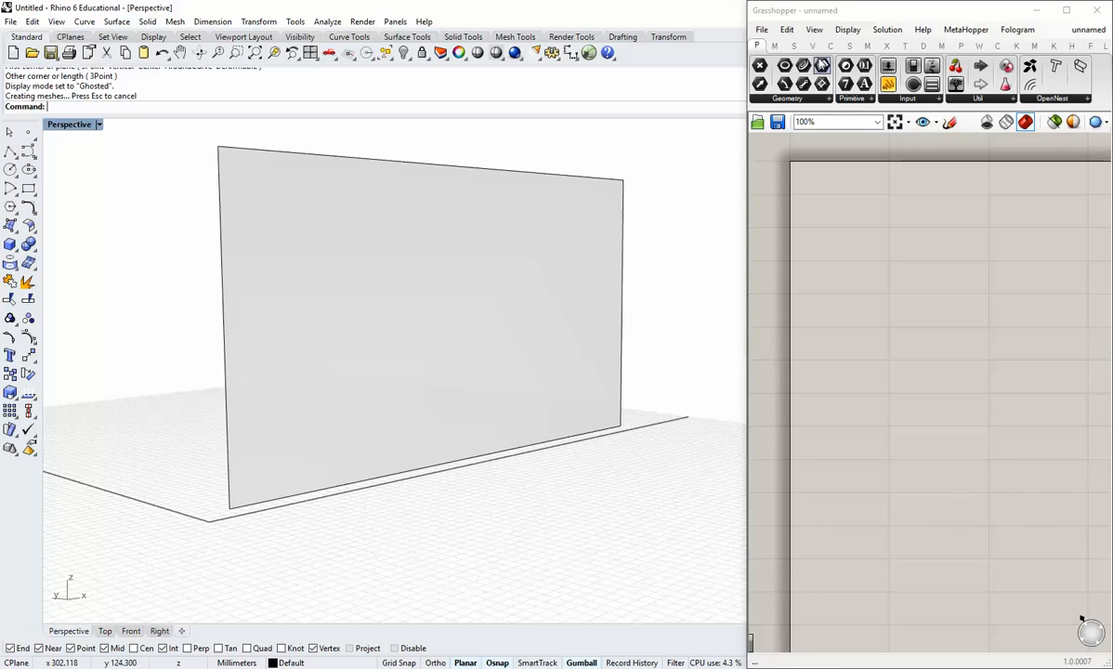
Widen the Grasshopper window, place a Surface parameter on the canvas and reference the Rhino plane in it as one surface.
drag(743, 146, 565, 184)
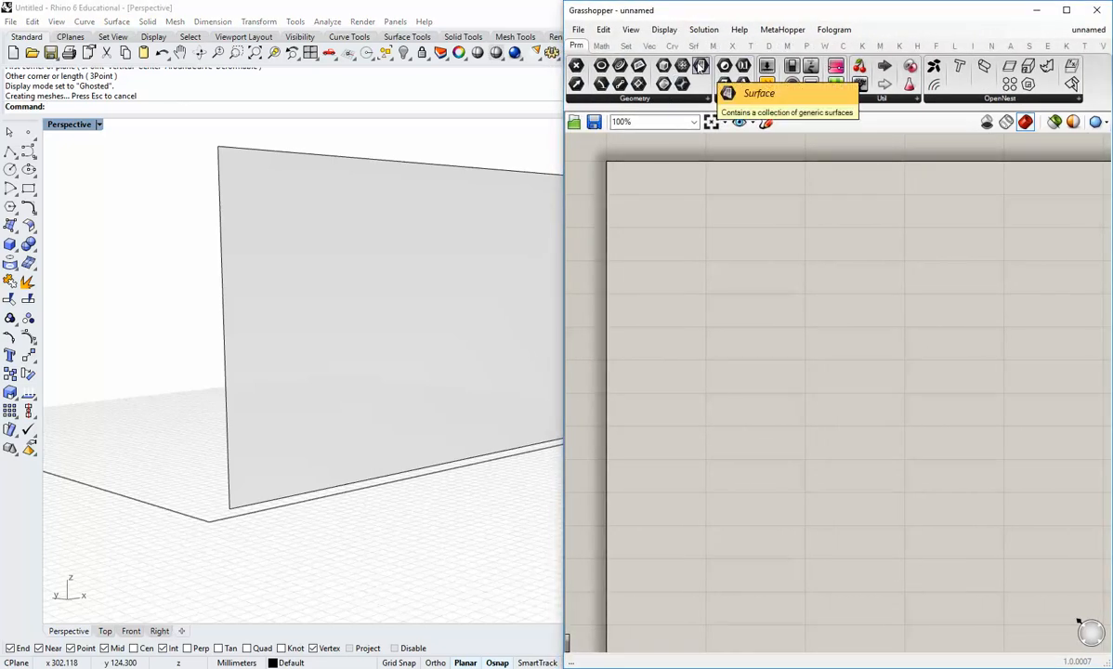
drag(699, 67, 705, 201)
right_click(705, 202)
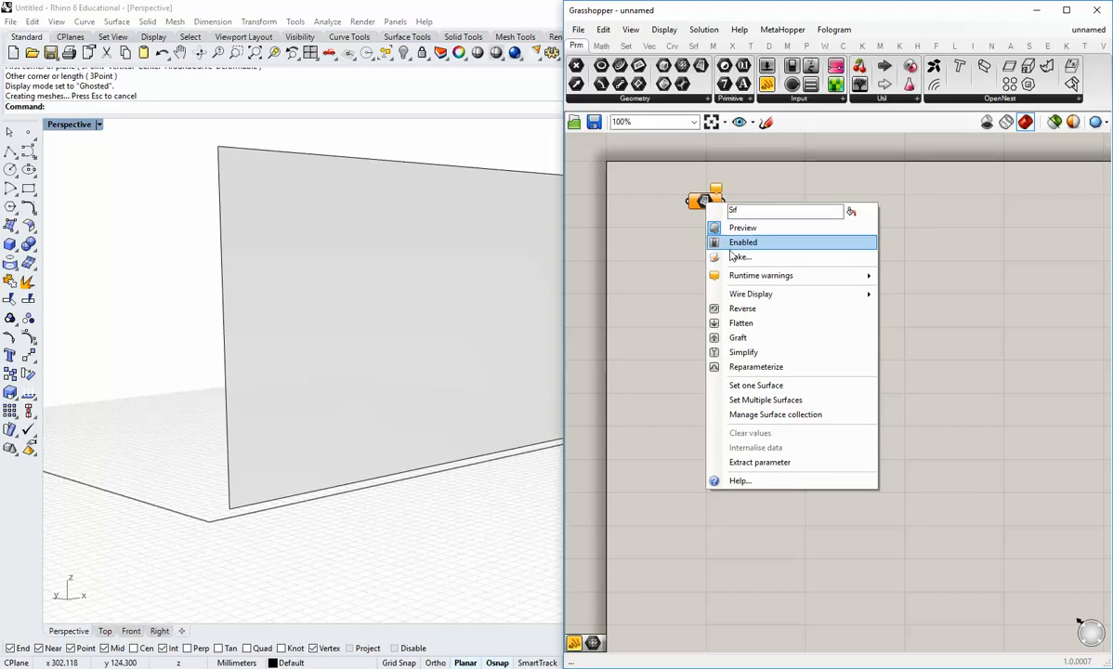
click(689, 362)
click(562, 279)
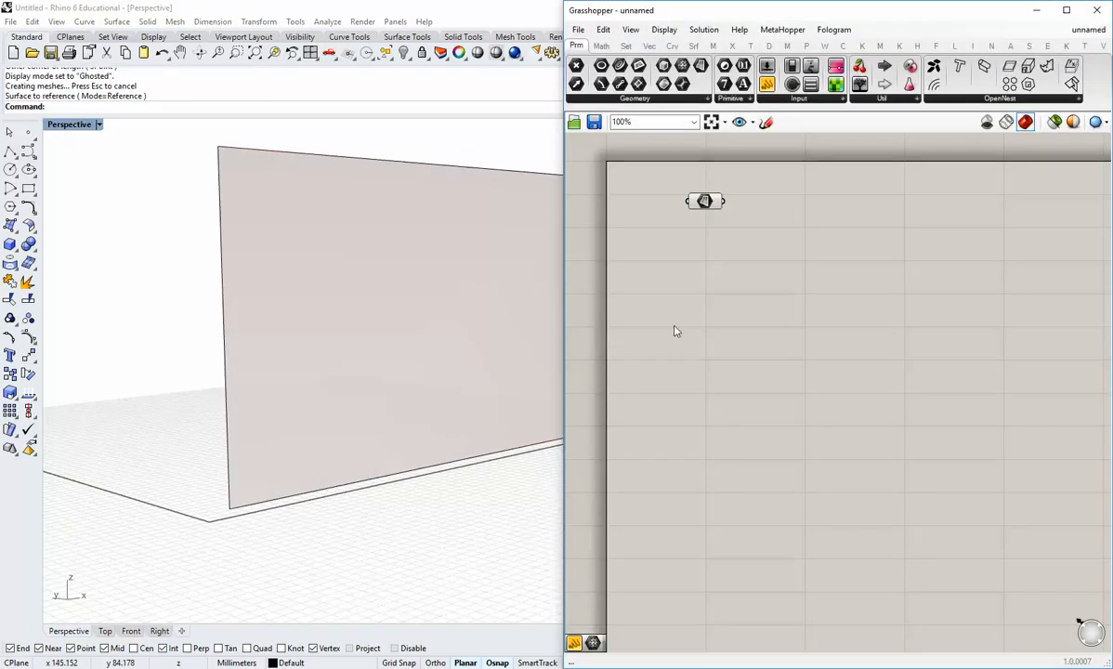
Hide the original plane surface in Rhino.
click(415, 333)
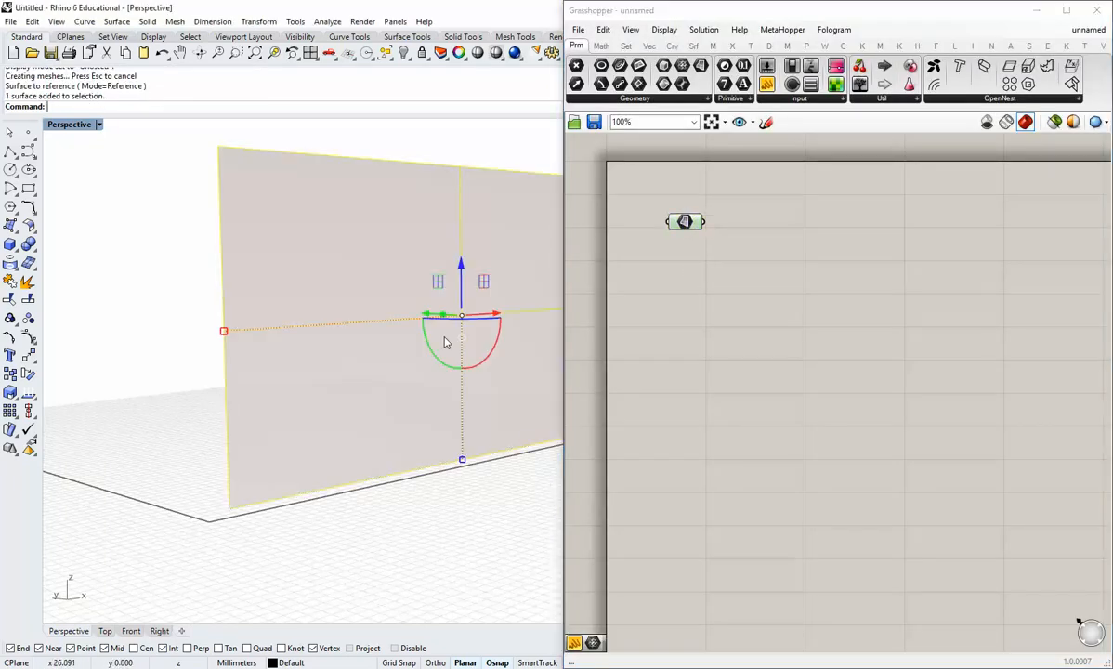
text(Hide)
key(Return)
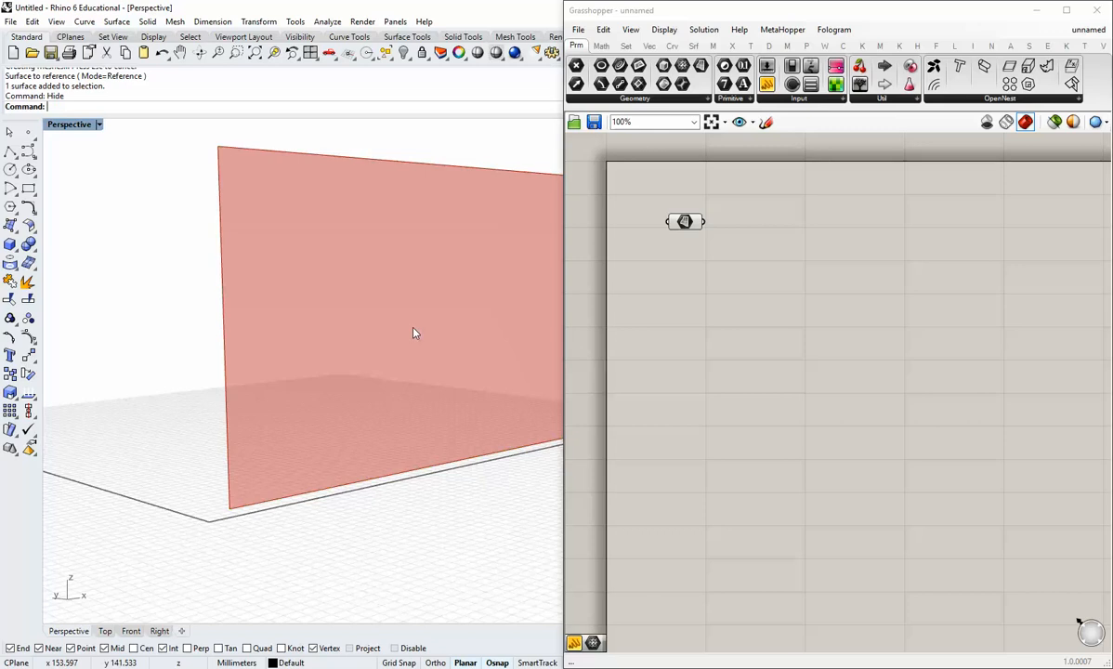
shift+right_drag(336, 294, 251, 356)
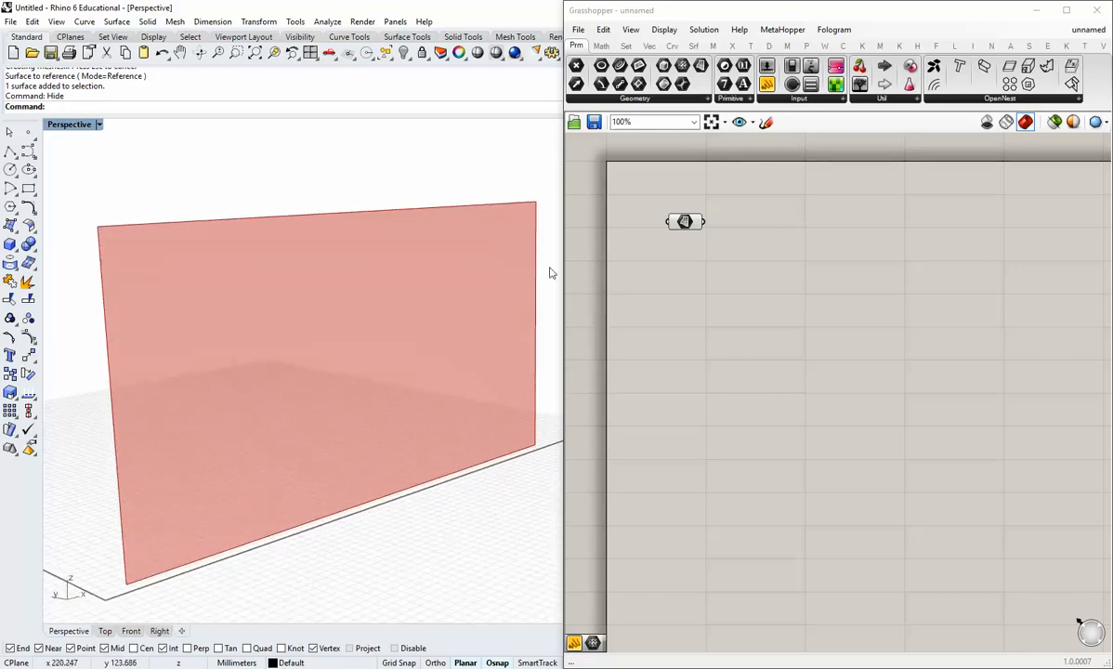
Narrow the Grasshopper window slightly and reposition the Surface parameter near the canvas corner.
drag(563, 269, 625, 274)
drag(707, 221, 692, 214)
click(683, 243)
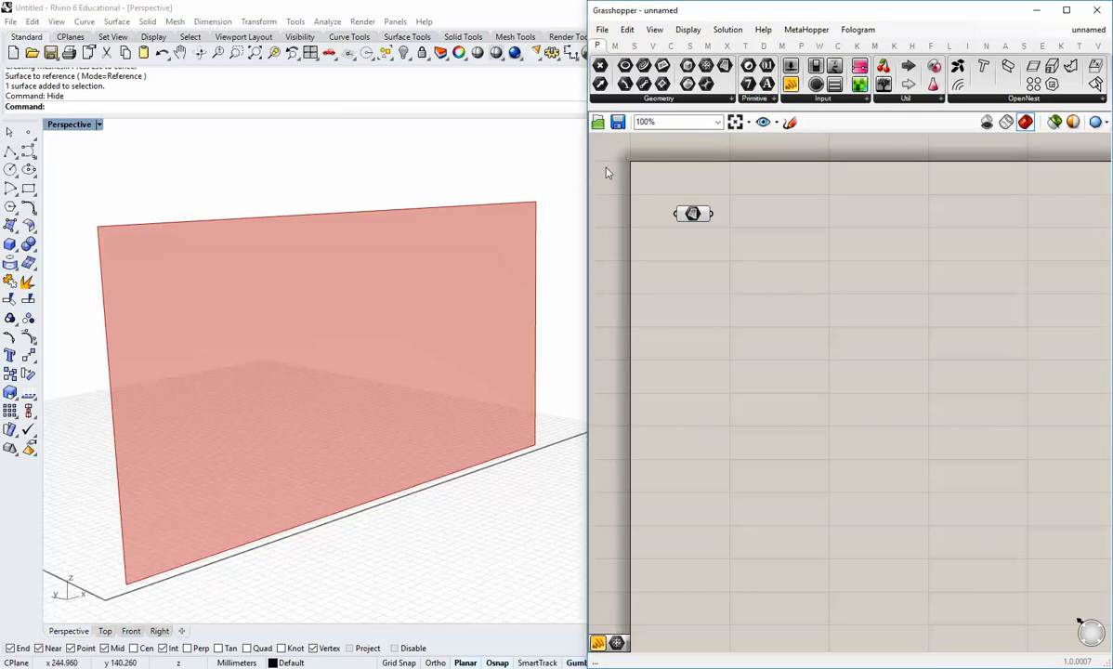
right_drag(698, 236, 689, 240)
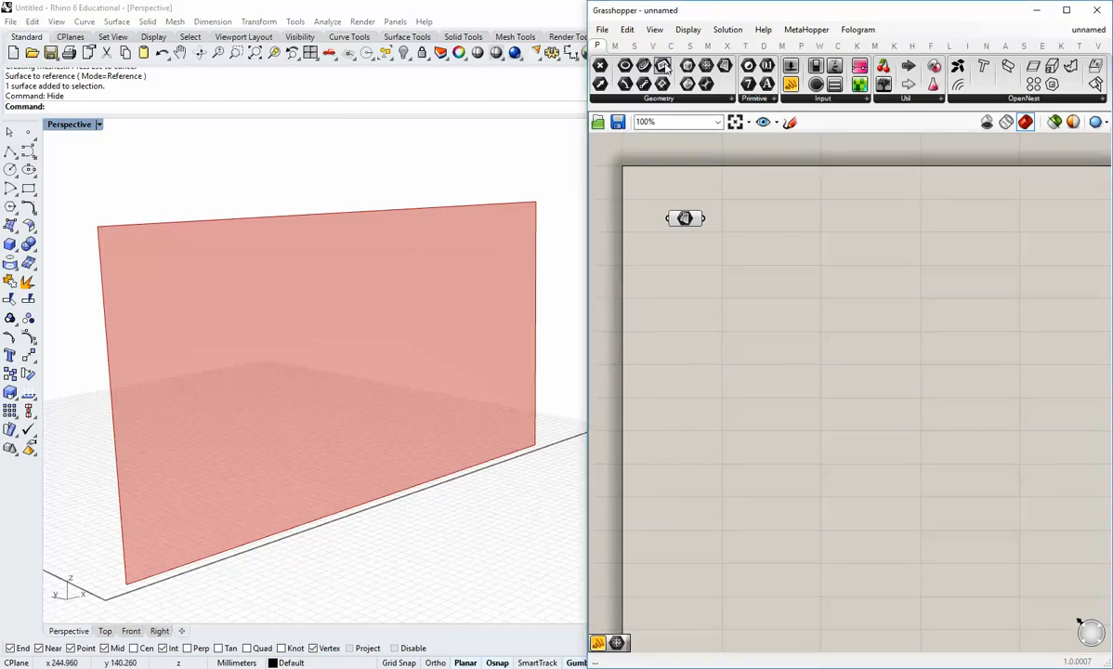
Add an Isotrim component beside the Surface parameter and connect the parameter to its Surface input.
click(689, 46)
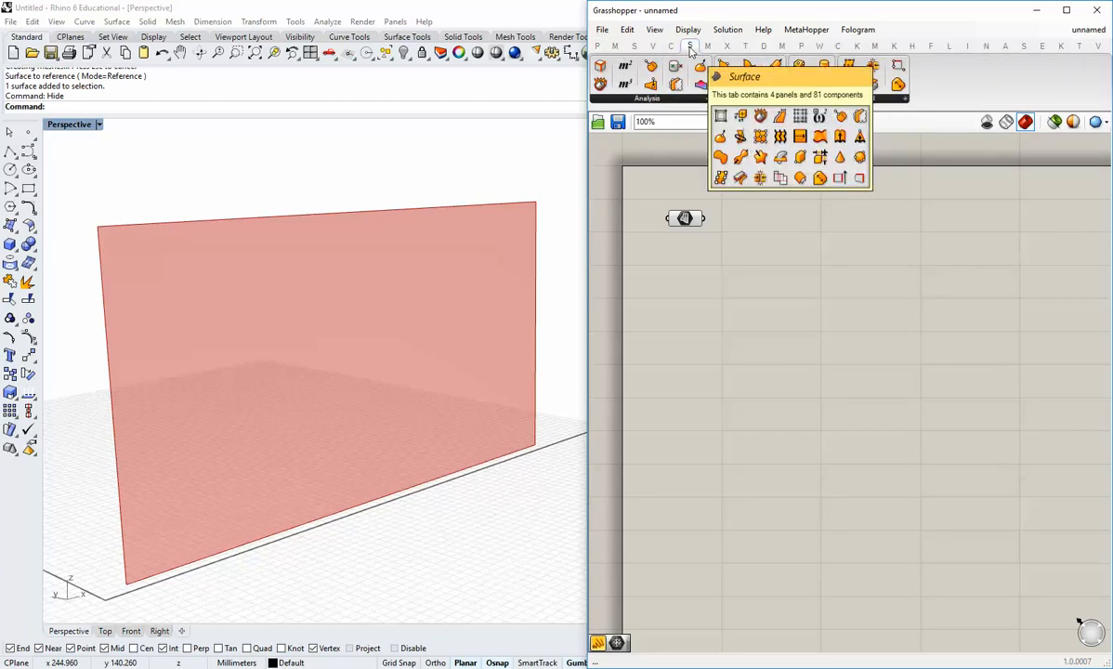
click(866, 98)
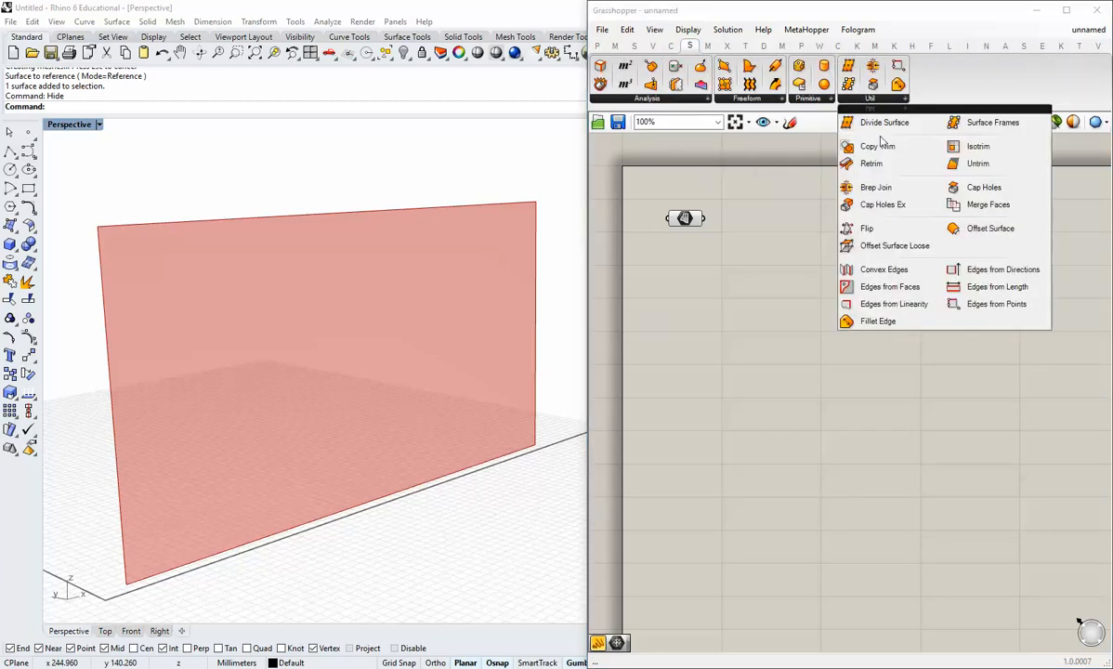
click(981, 151)
click(873, 217)
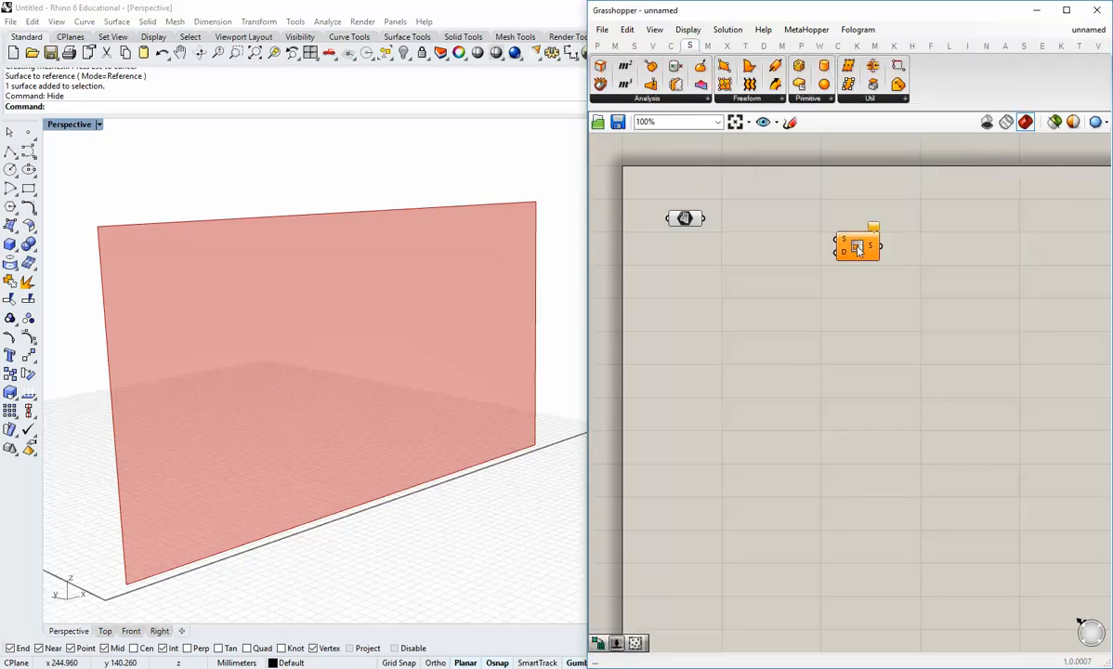
drag(705, 219, 887, 225)
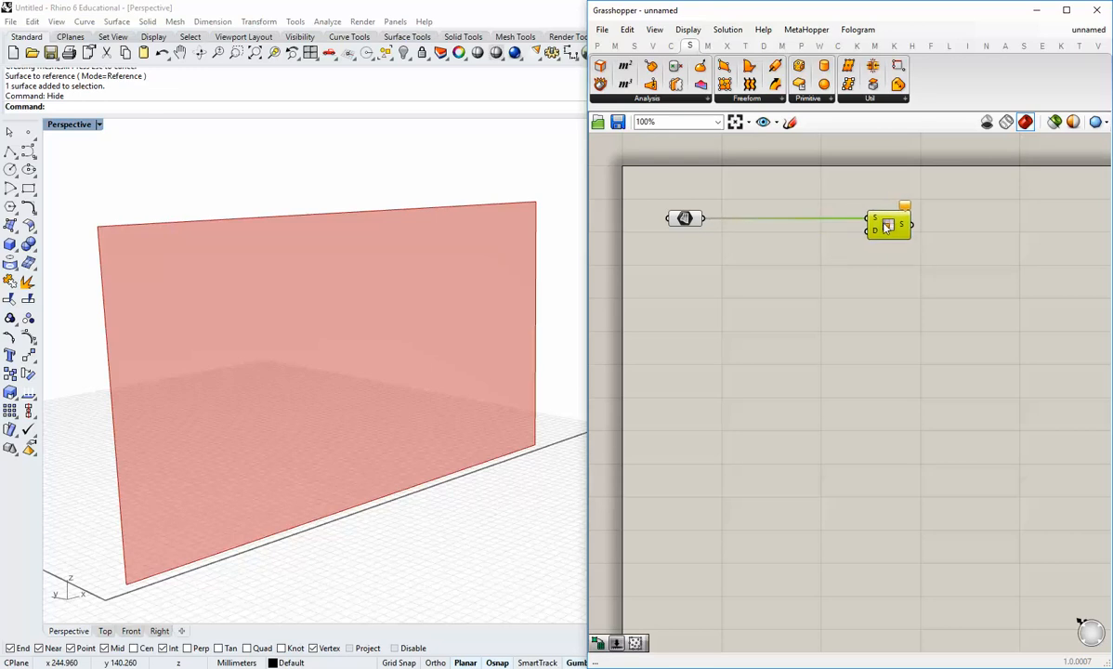
click(885, 287)
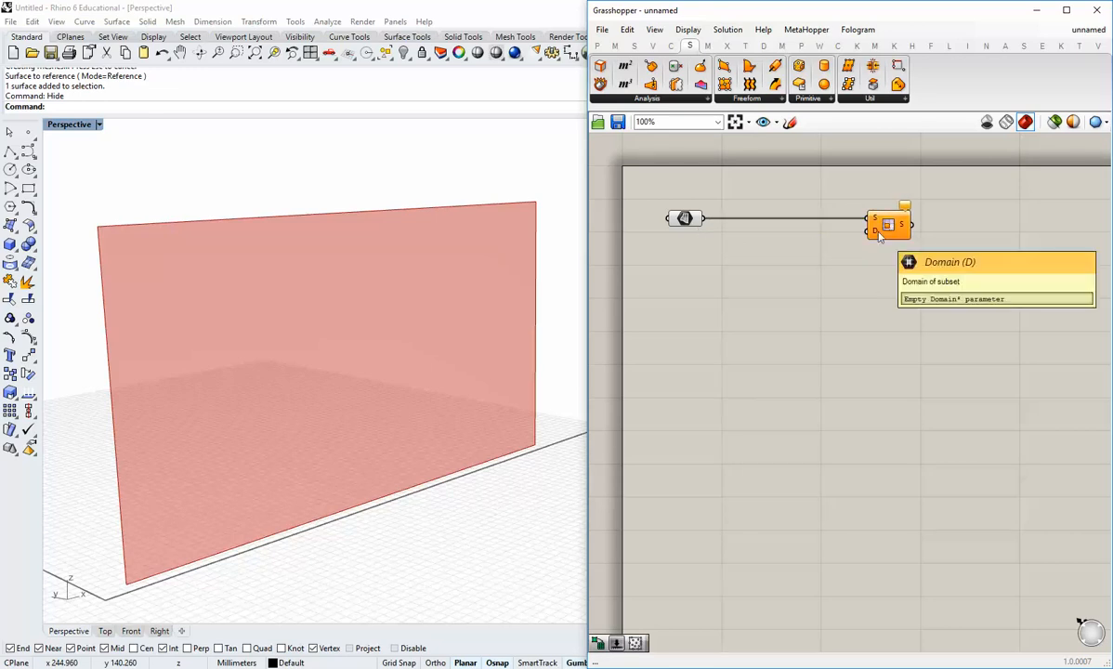
drag(879, 236, 847, 238)
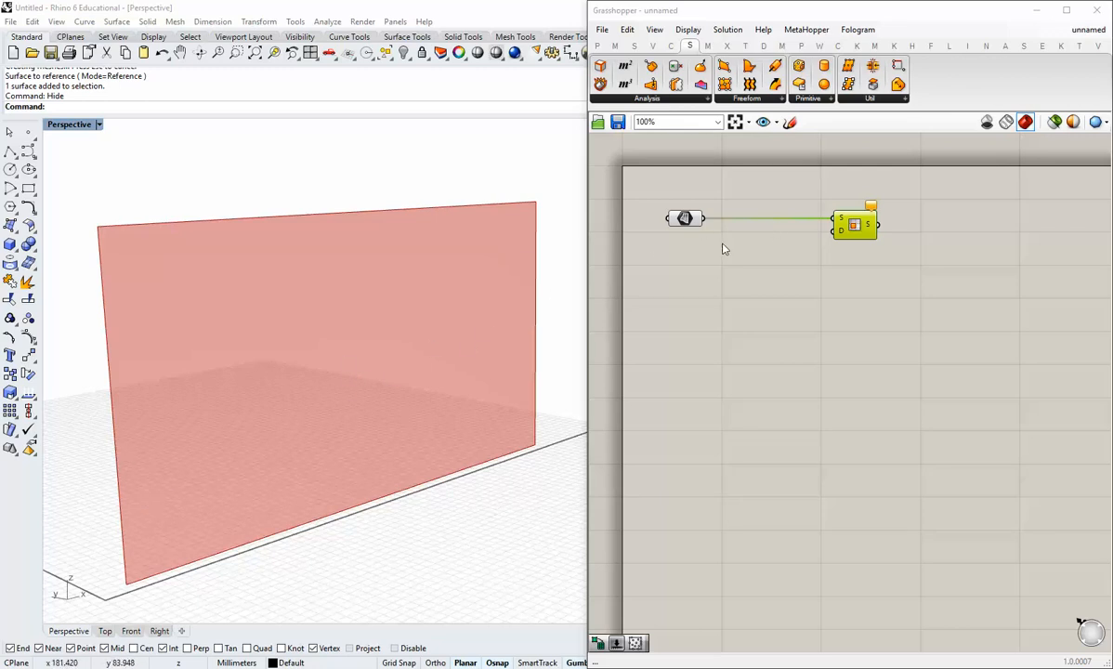
Add a Divide Domain² component between the two components and connect the Surface parameter to its I input.
right_drag(696, 238, 669, 241)
click(709, 196)
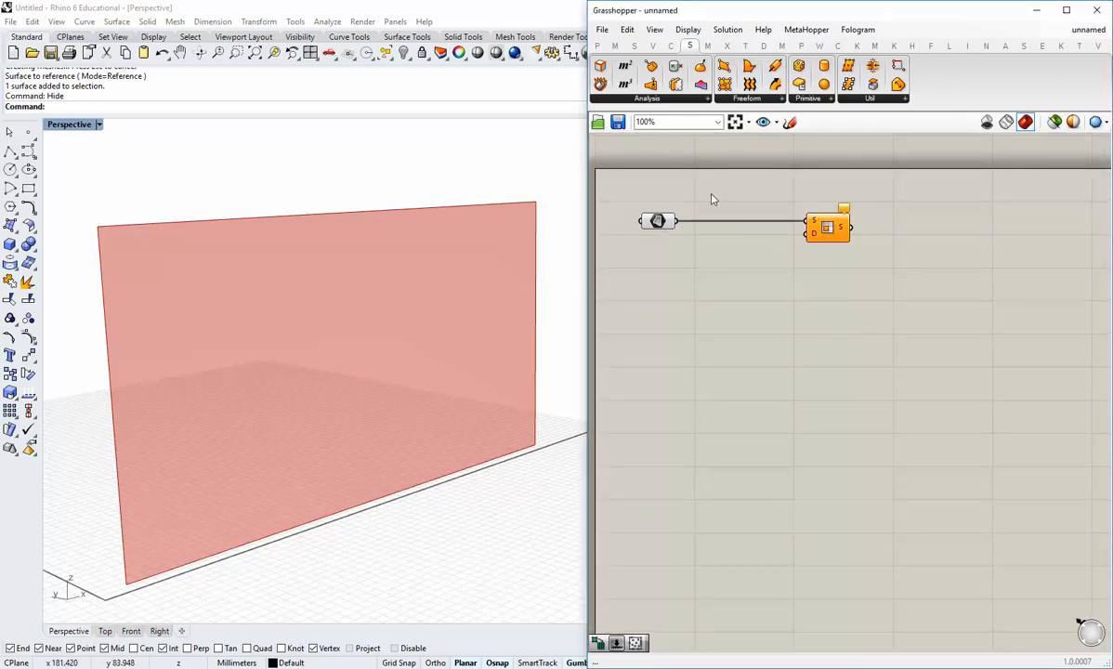
click(614, 47)
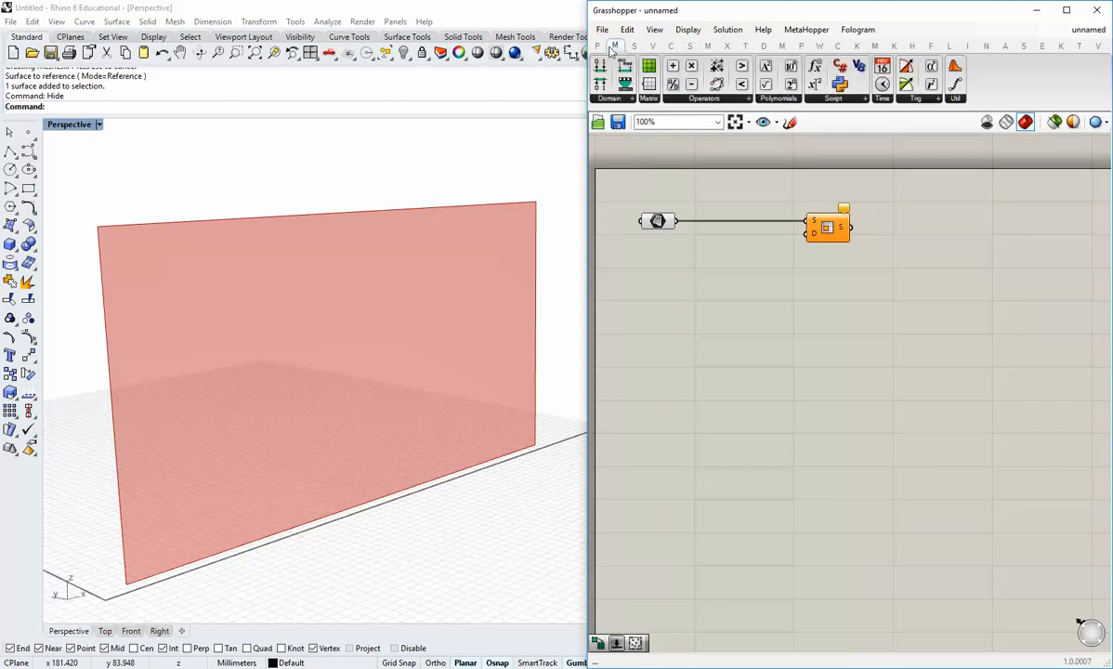
mouse_move(692, 51)
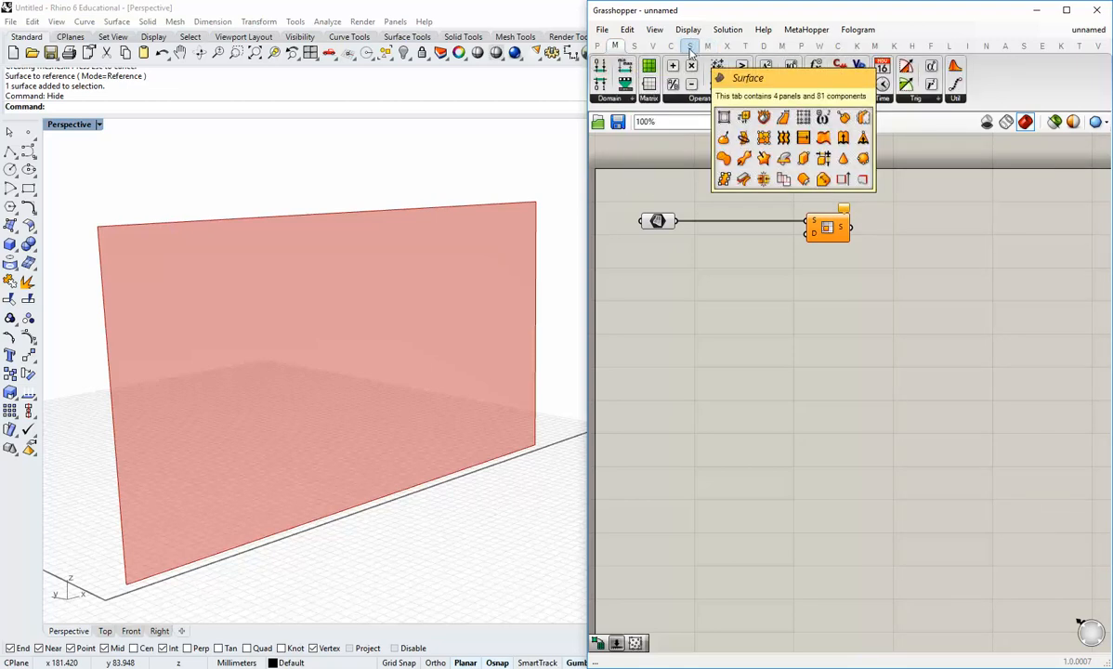
click(621, 99)
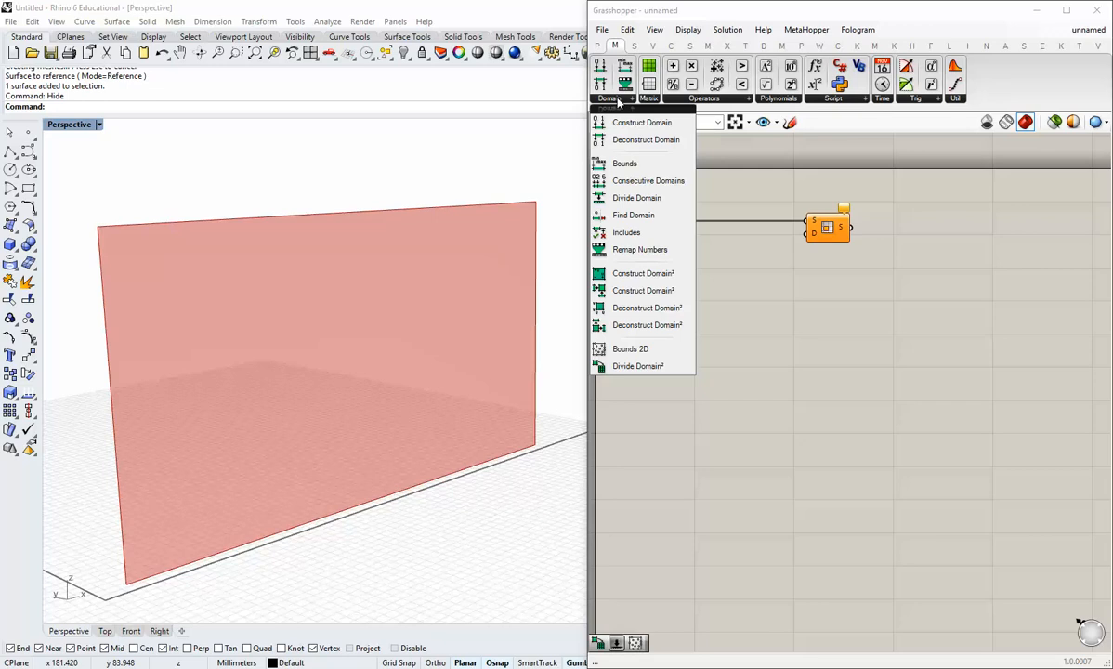
click(640, 366)
click(728, 260)
drag(676, 220, 740, 268)
click(766, 267)
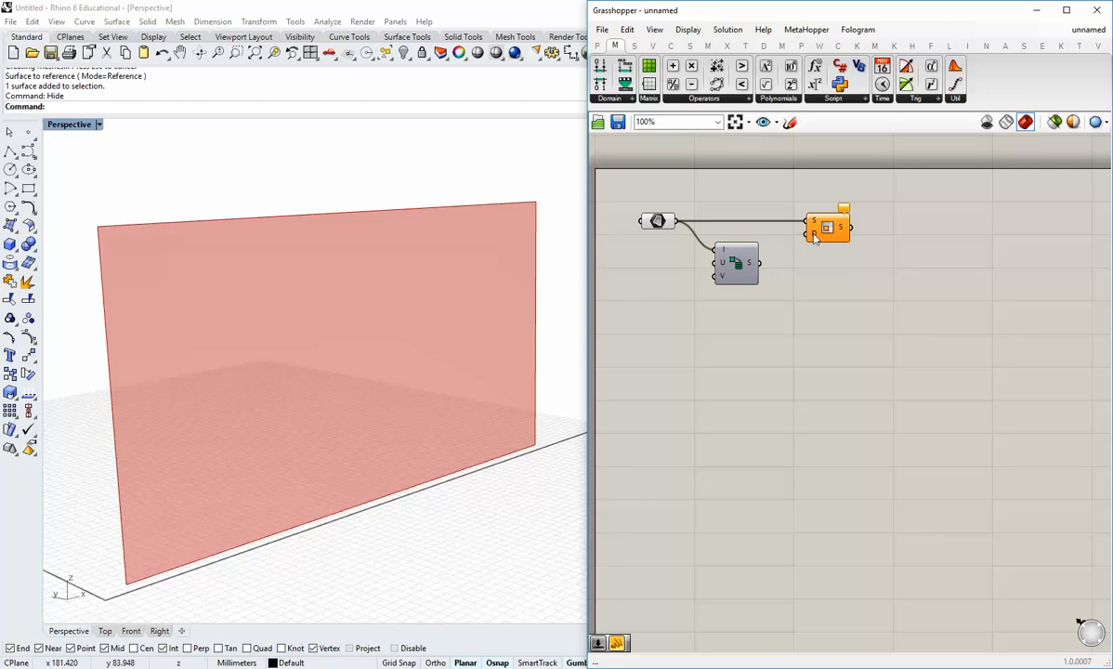
drag(736, 265, 744, 260)
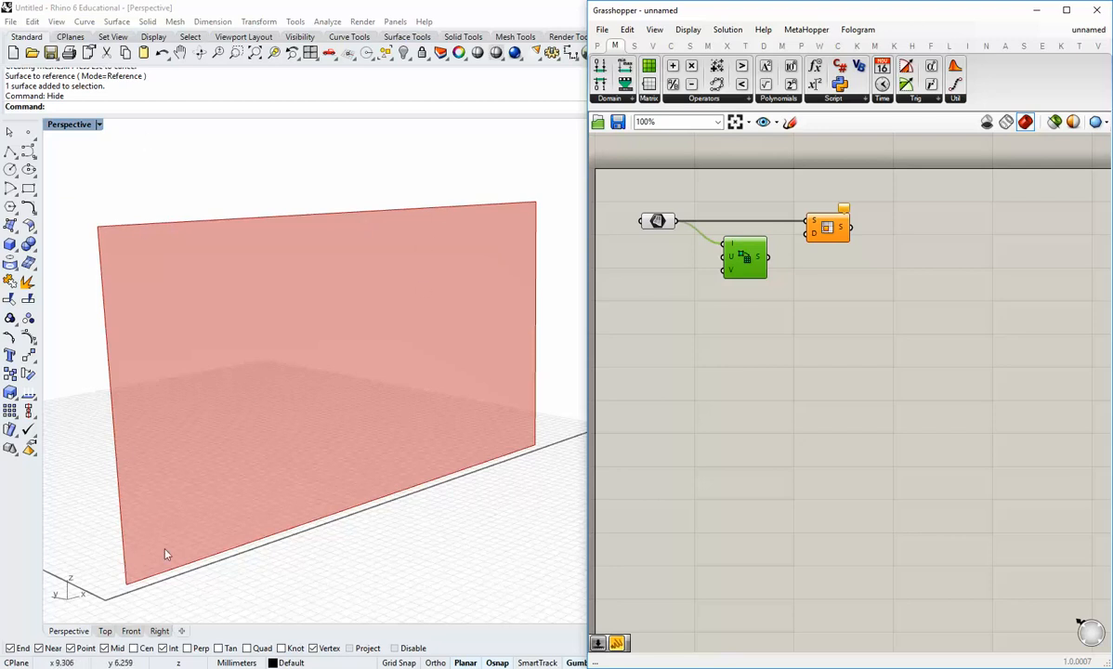
Connect the Divide Domain² segments output to the Domain input of the Isotrim component.
scroll(731, 270, up, 3)
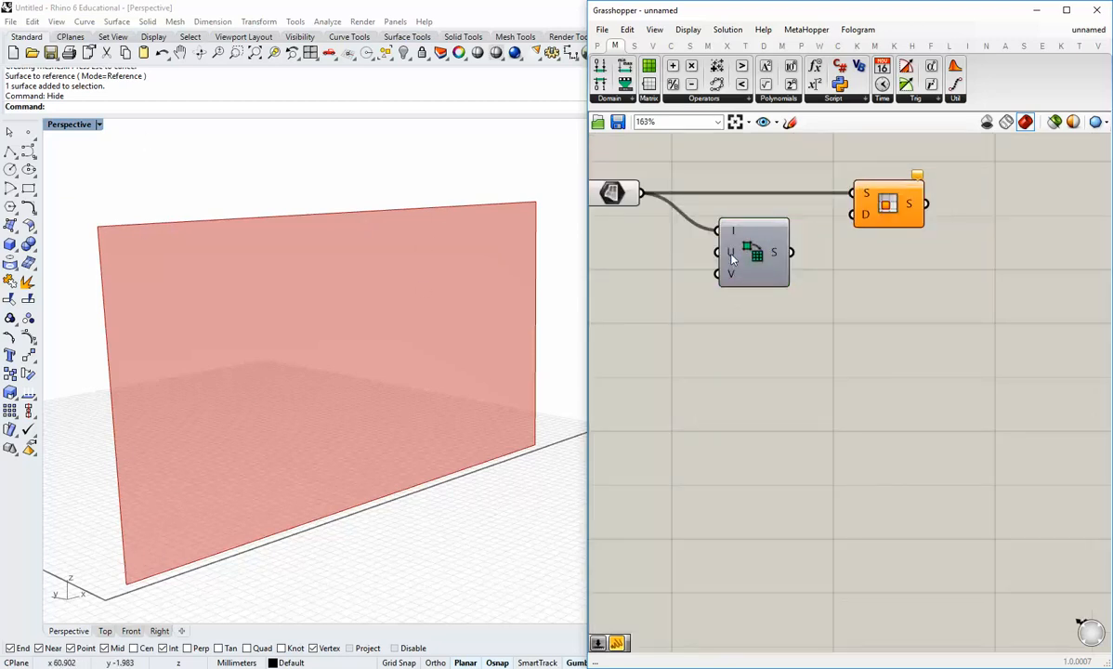
mouse_move(731, 282)
mouse_move(731, 258)
drag(791, 252, 853, 215)
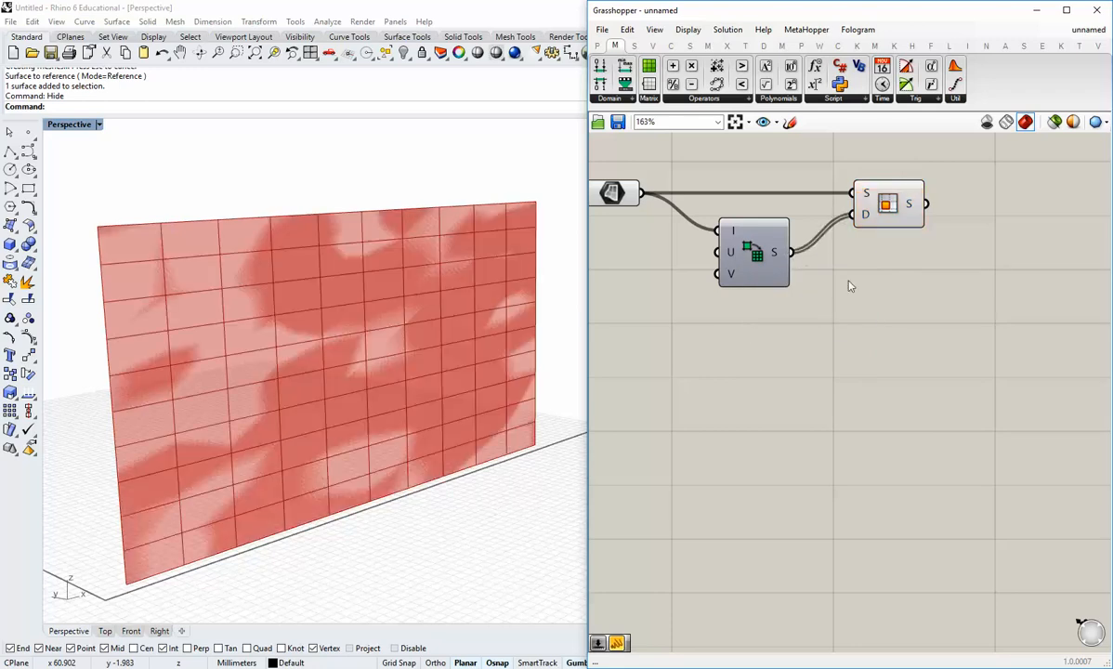
right_drag(662, 234, 703, 255)
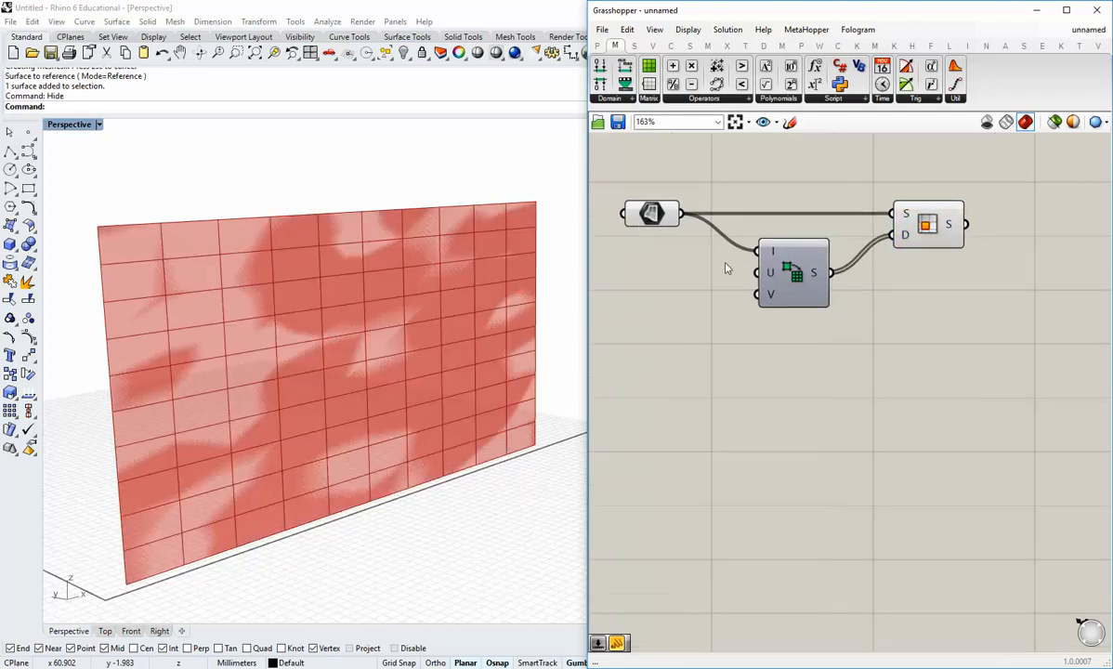
Turn off the preview of the Surface parameter so only the Isotrim panels display.
right_click(649, 212)
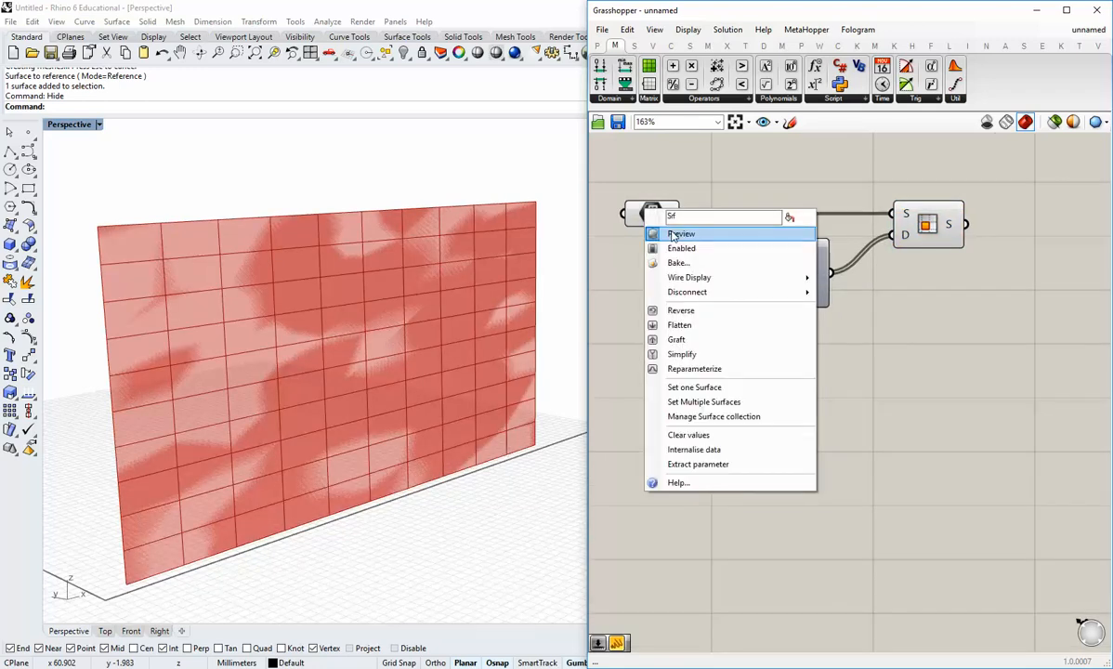
click(678, 234)
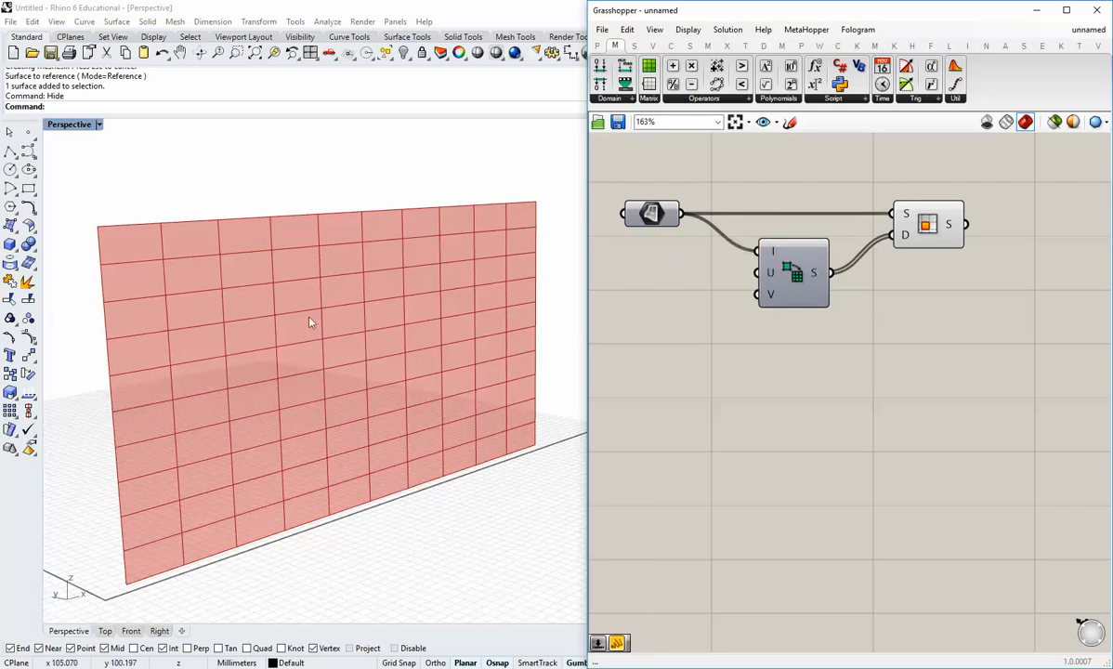
right_drag(311, 320, 307, 286)
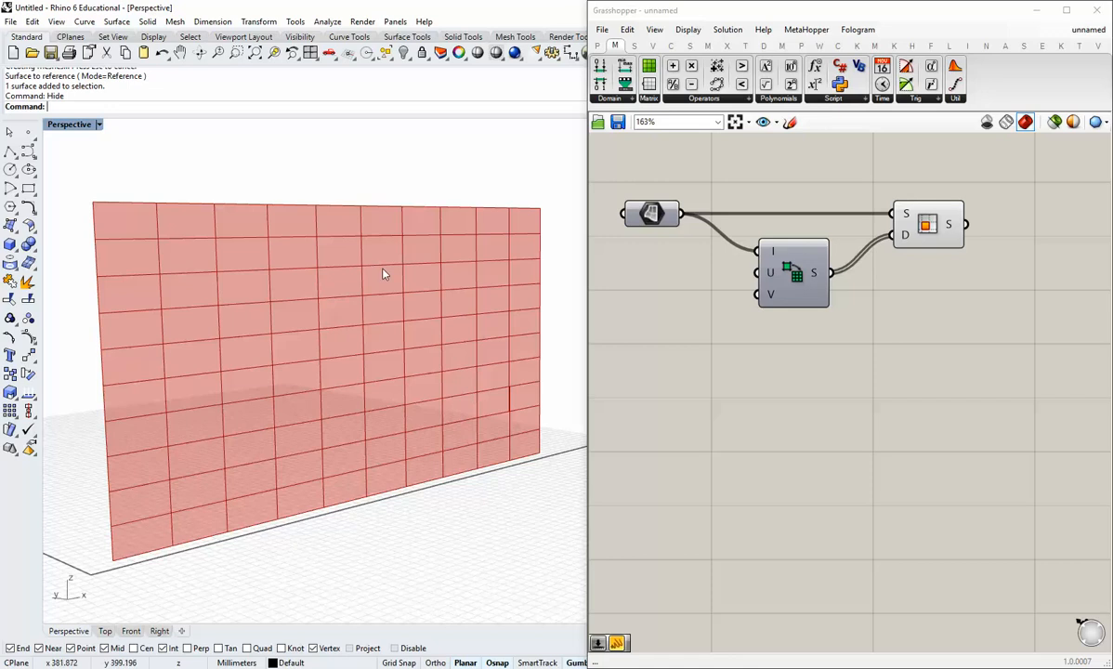
mouse_move(957, 230)
mouse_move(772, 276)
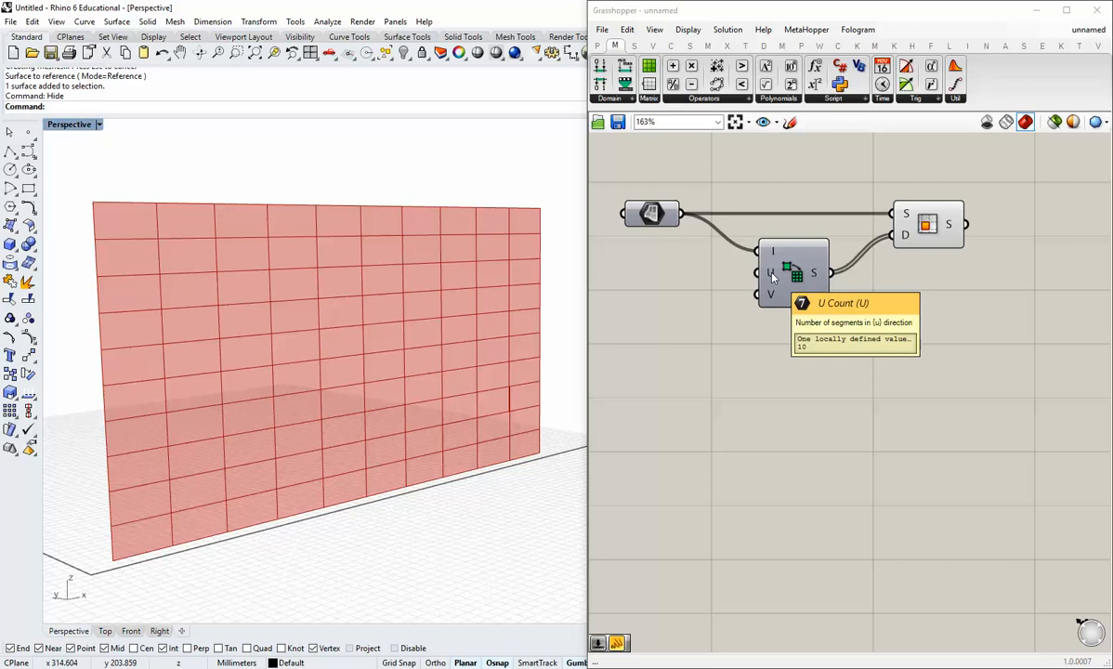
Add a number slider ranging from 1 to 50 below the Divide Domain² component and duplicate it underneath.
mouse_move(773, 298)
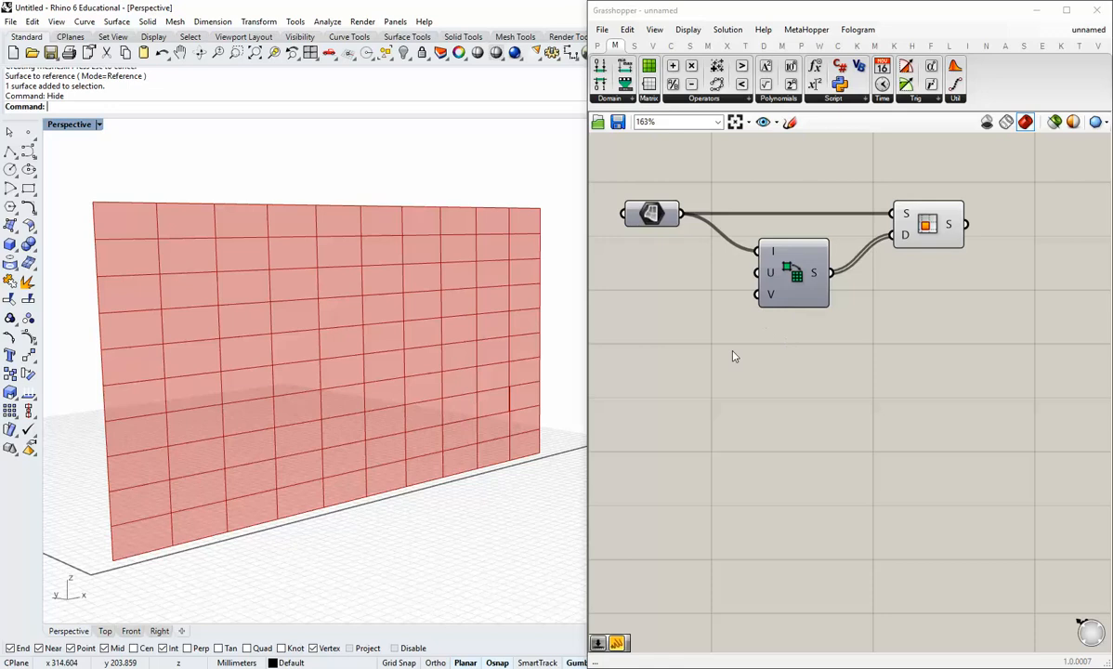
double_click(690, 376)
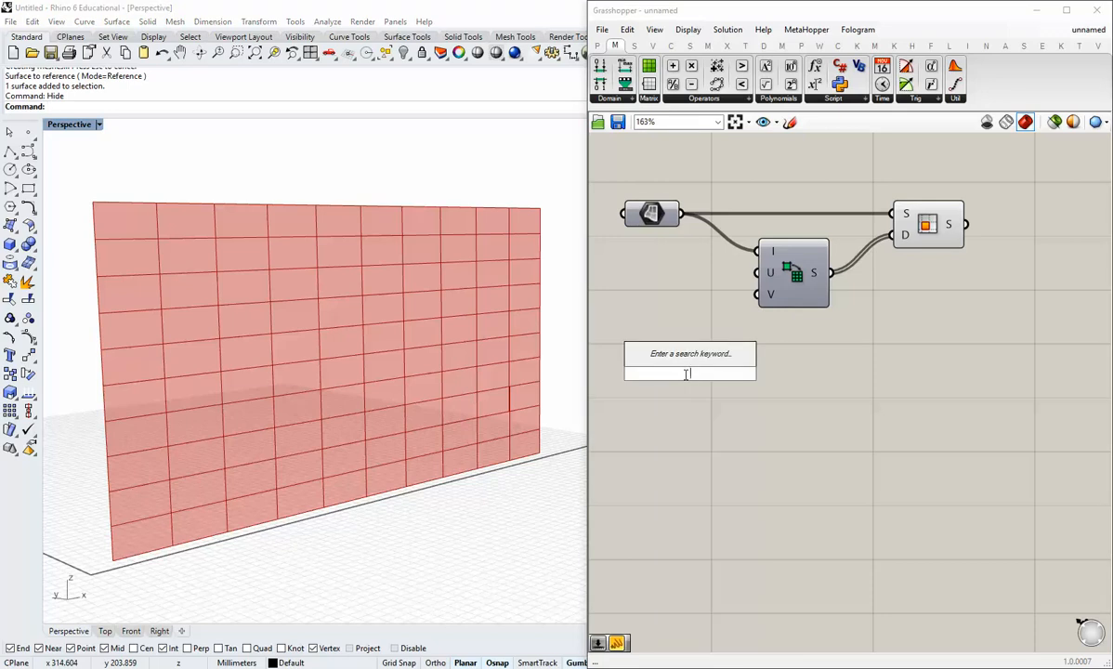
text(1<)
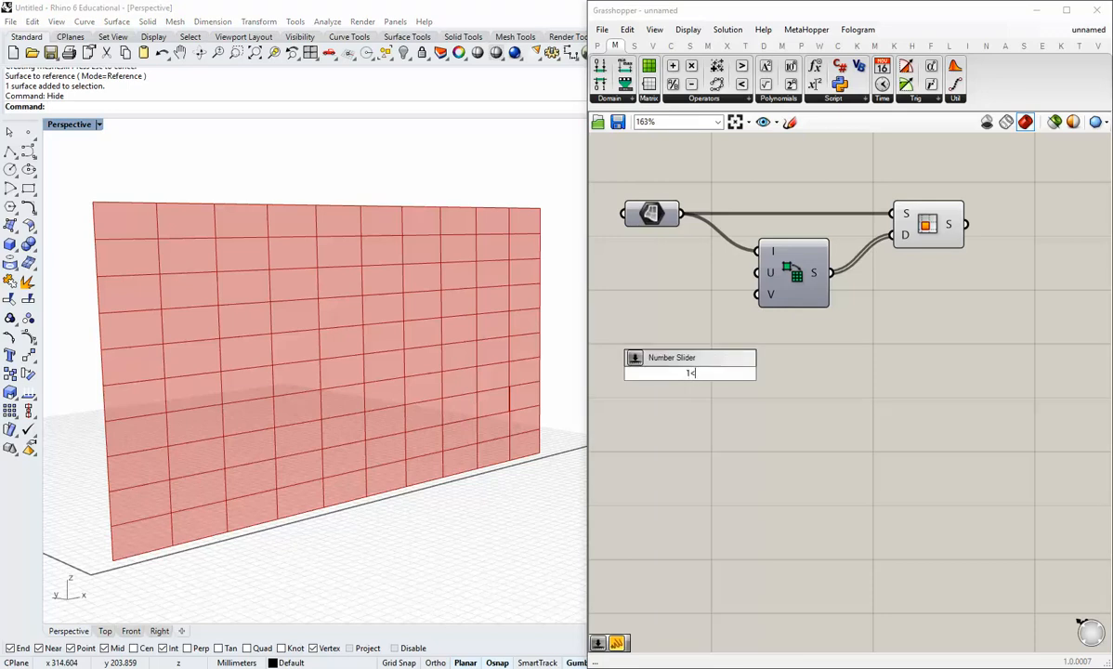
text(50)
key(Return)
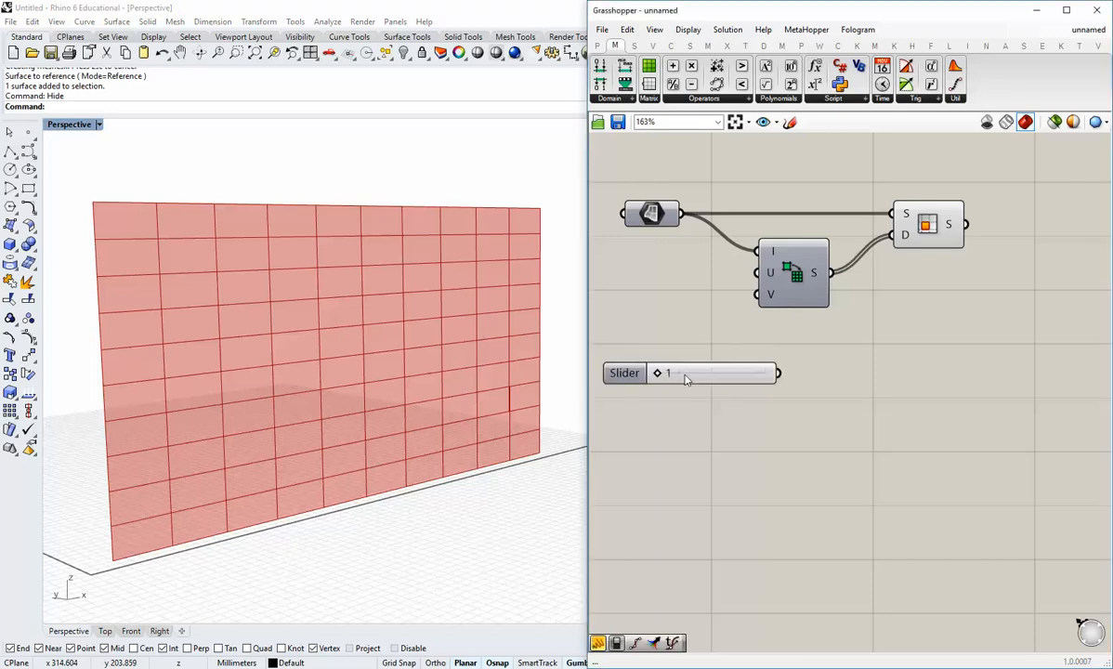
drag(696, 360, 710, 390)
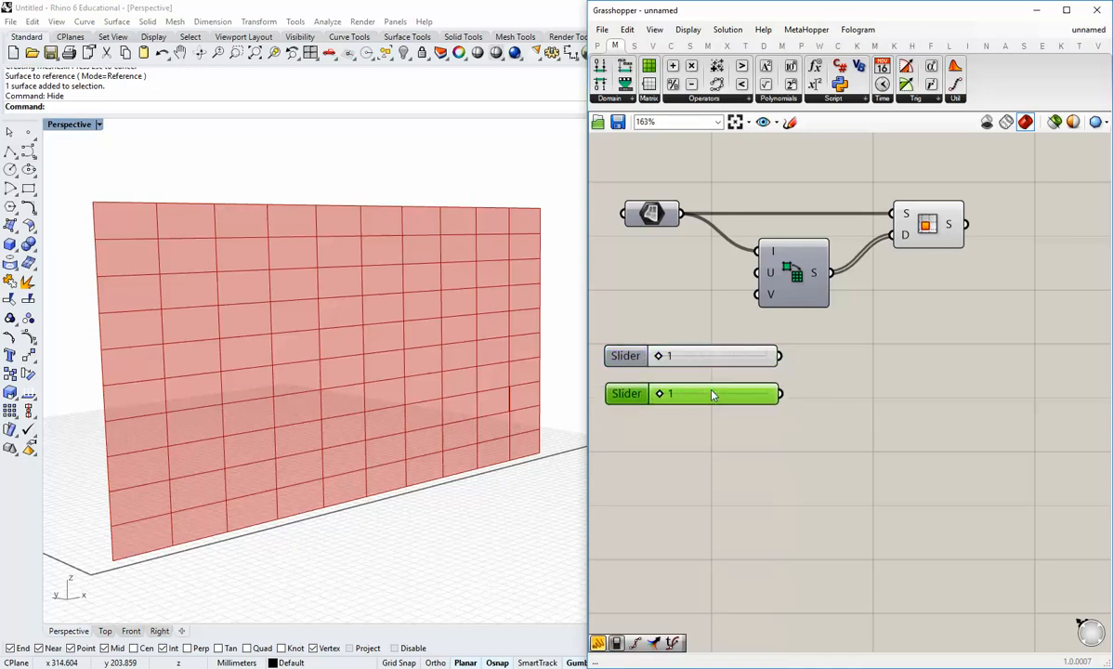
Connect the upper slider to the U input of Divide Domain² and place it directly beside that input.
drag(792, 356, 757, 274)
drag(797, 319, 812, 339)
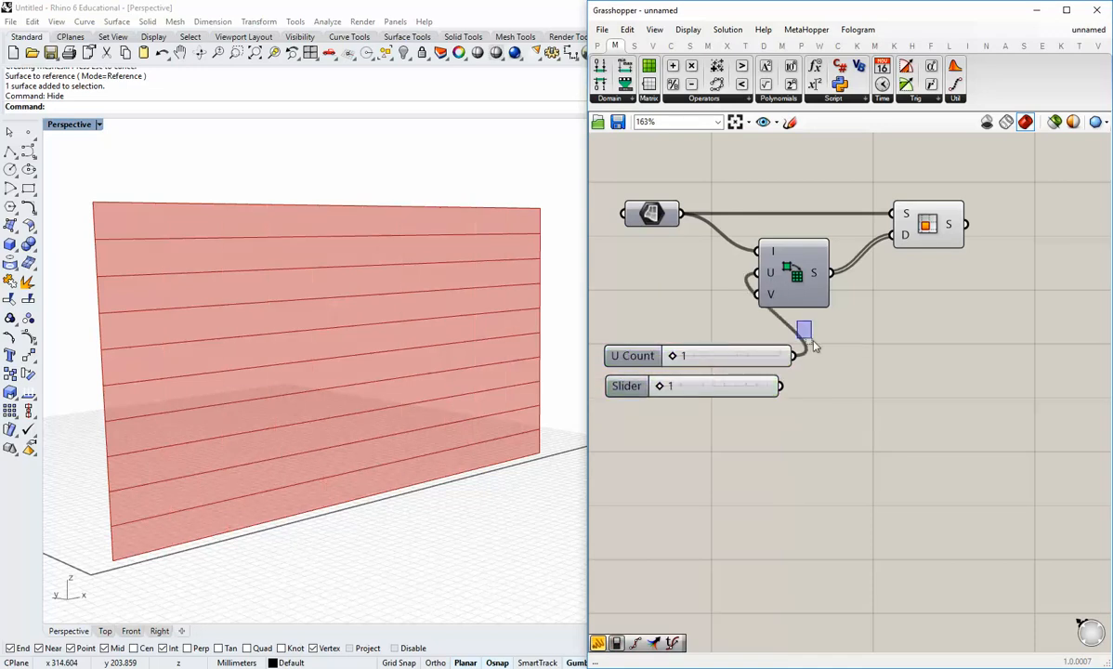
right_drag(814, 352, 874, 415)
drag(806, 408, 750, 330)
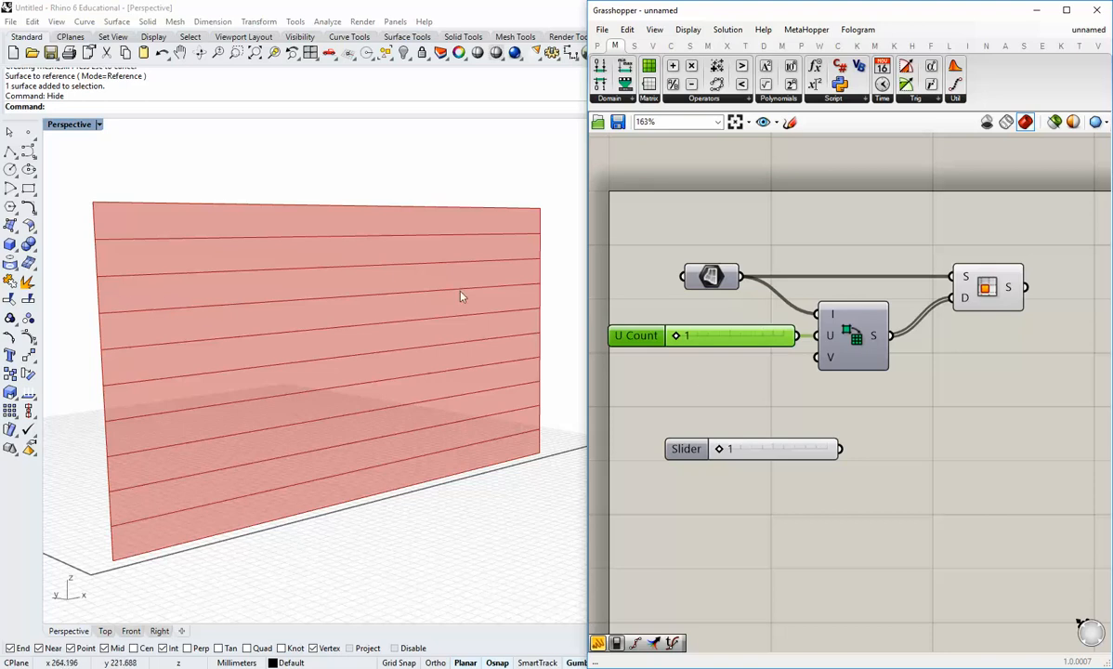
Connect the remaining slider to the V input of Divide Domain² and stack it under the U Count slider.
drag(804, 452, 777, 360)
click(773, 386)
scroll(769, 389, down, 2)
right_drag(769, 390, 721, 371)
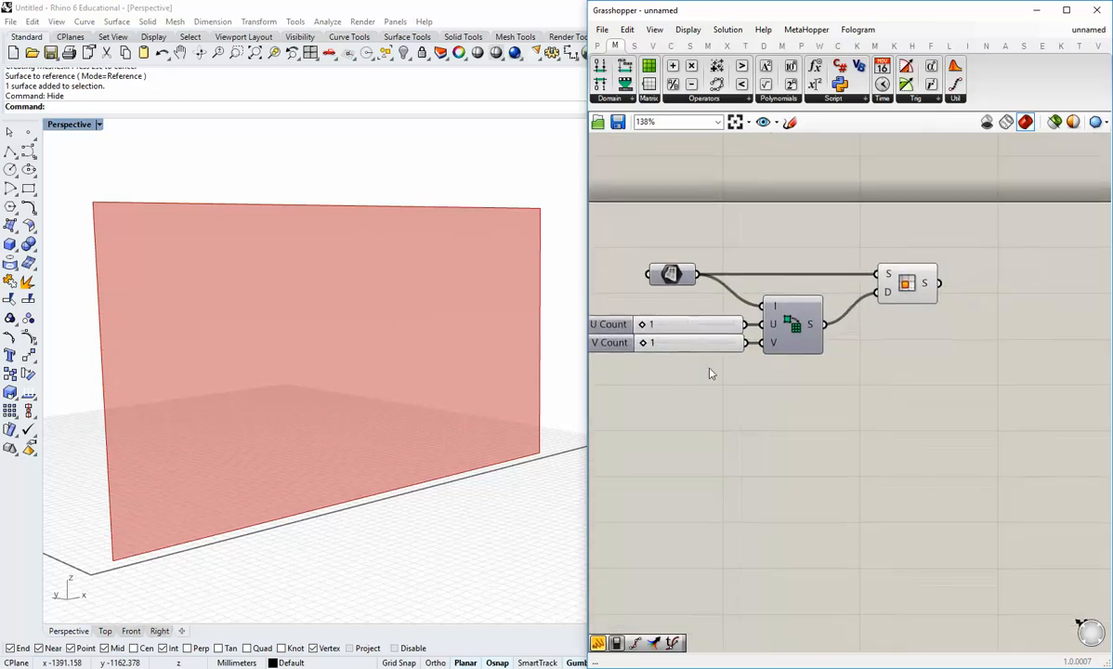
Space the Divide Domain² component slightly away from the two count sliders.
drag(710, 369, 702, 327)
click(796, 388)
drag(788, 328, 799, 328)
click(714, 379)
right_drag(715, 379, 727, 402)
Adjust the panel grid to a U Count of 25 and a V Count of 10 and check it in the perspective view.
drag(659, 348, 716, 367)
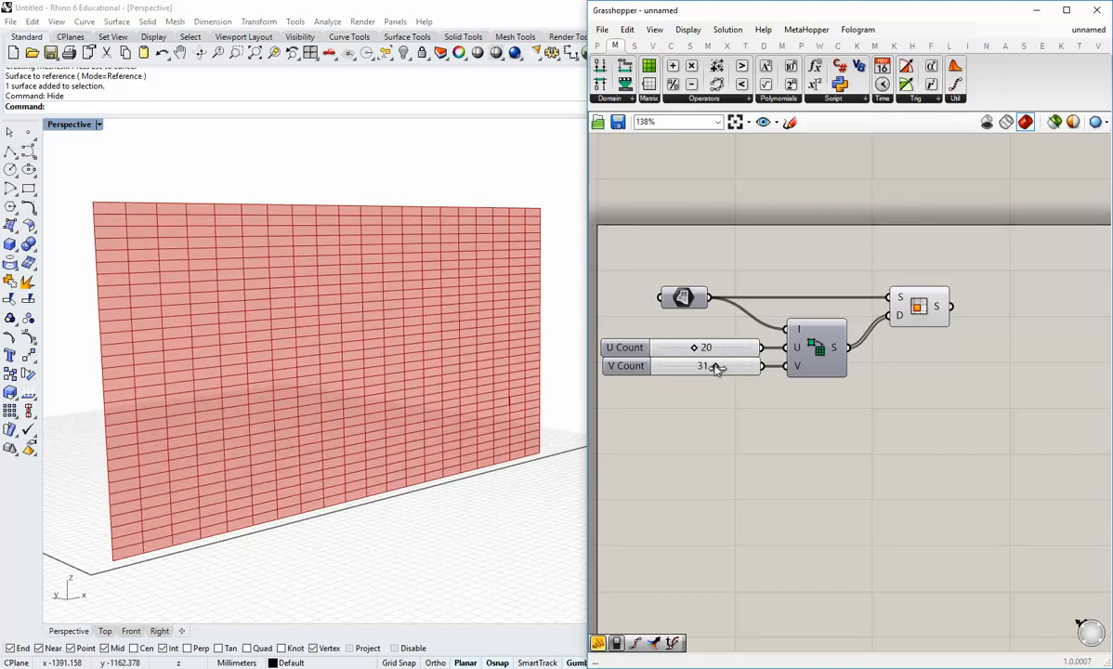
right_drag(704, 347, 698, 363)
scroll(698, 363, up, 1)
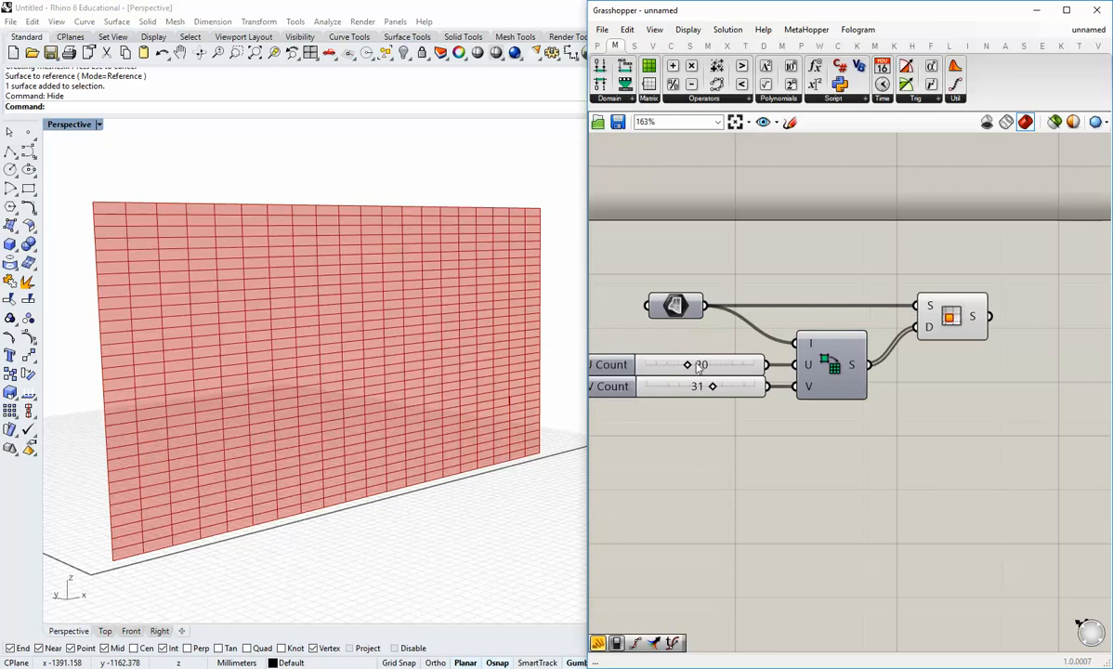
drag(687, 365, 680, 394)
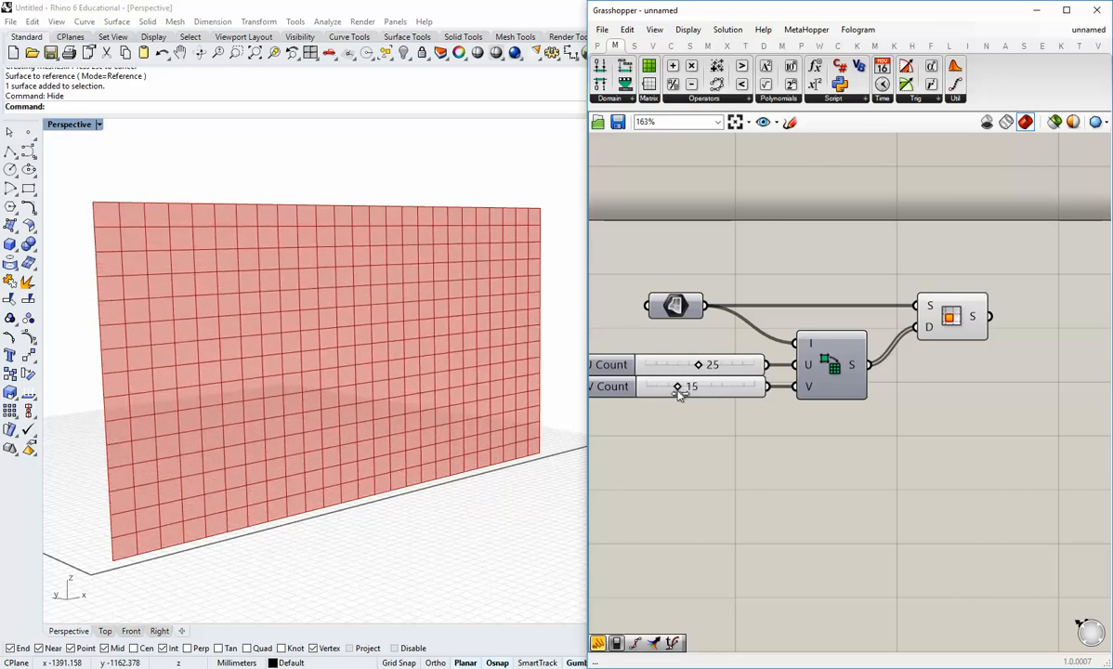
right_drag(432, 336, 452, 281)
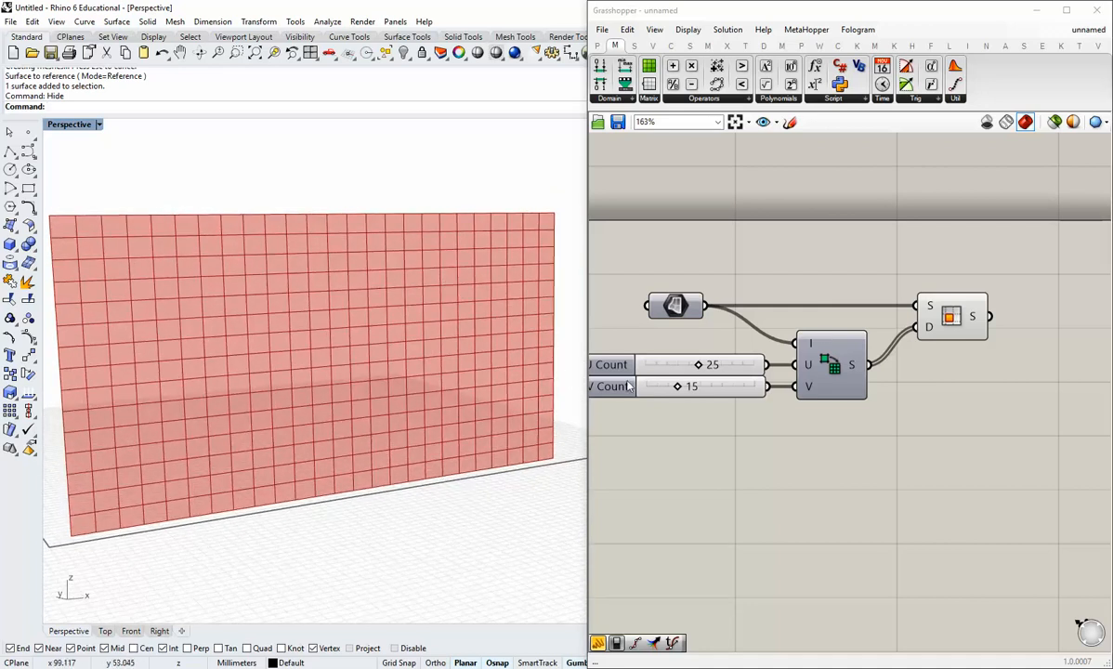
scroll(661, 376, up, 1)
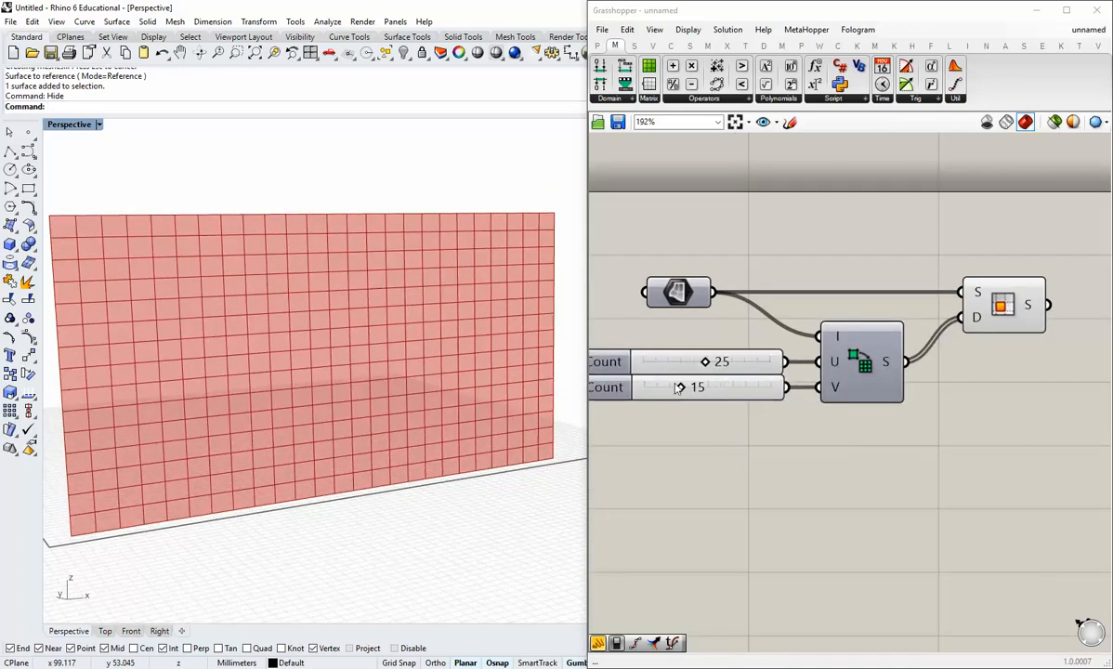
drag(680, 387, 664, 388)
right_drag(400, 383, 266, 336)
scroll(251, 329, up, 3)
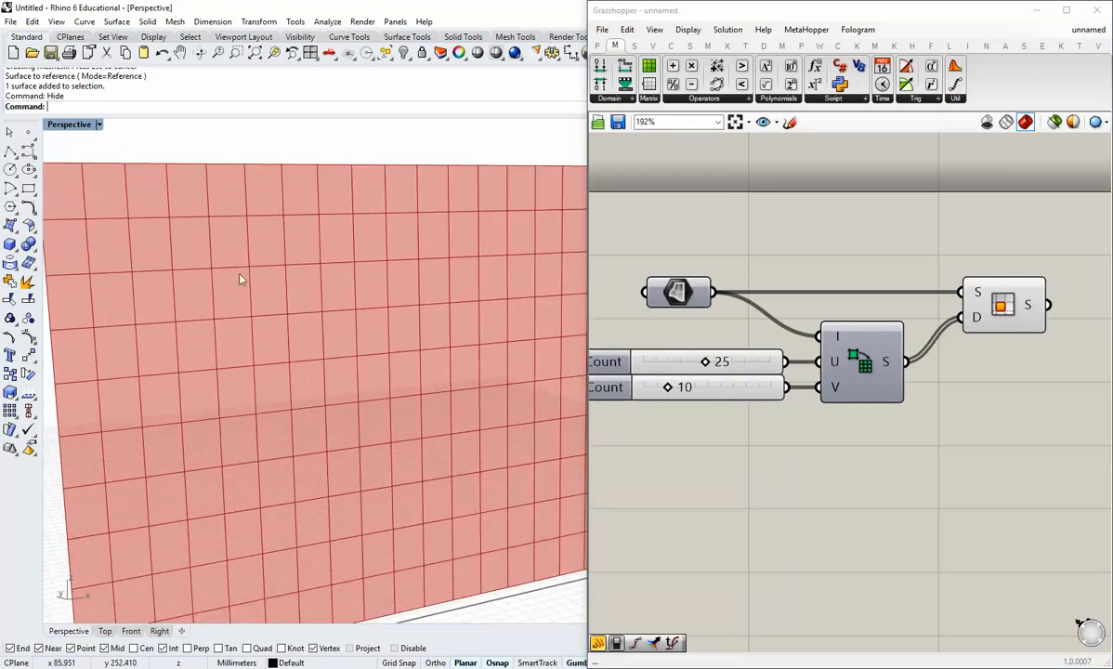
scroll(204, 320, down, 3)
right_drag(204, 320, 347, 358)
scroll(325, 340, down, 2)
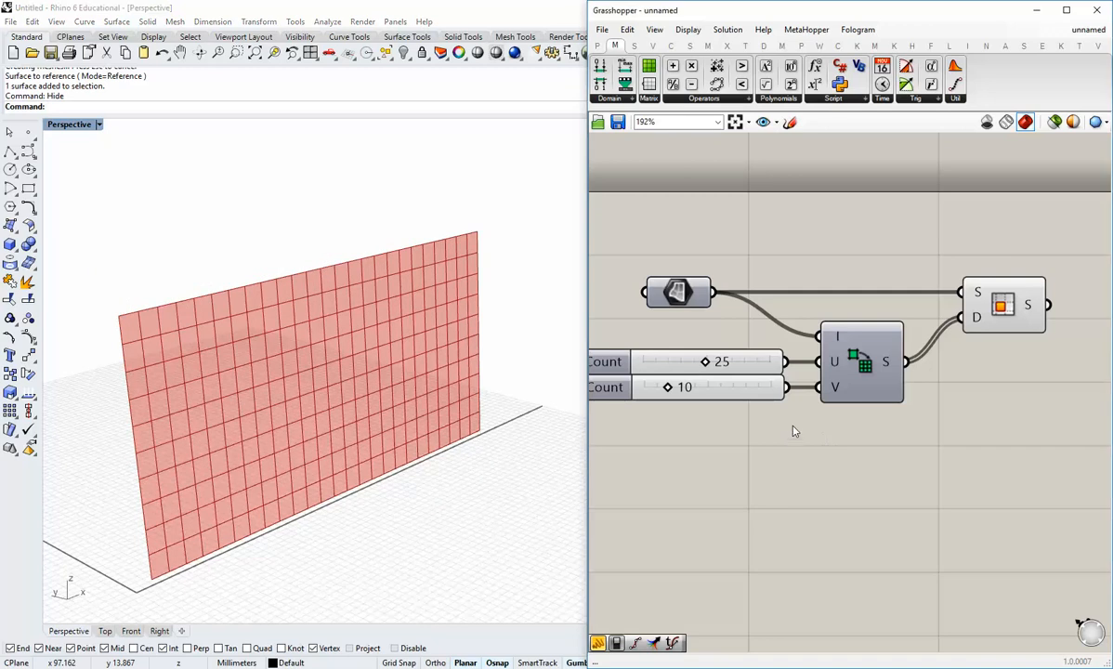
Widen the Grasshopper window slightly over the Rhino viewport to gain more canvas space.
drag(586, 281, 548, 280)
scroll(724, 309, down, 2)
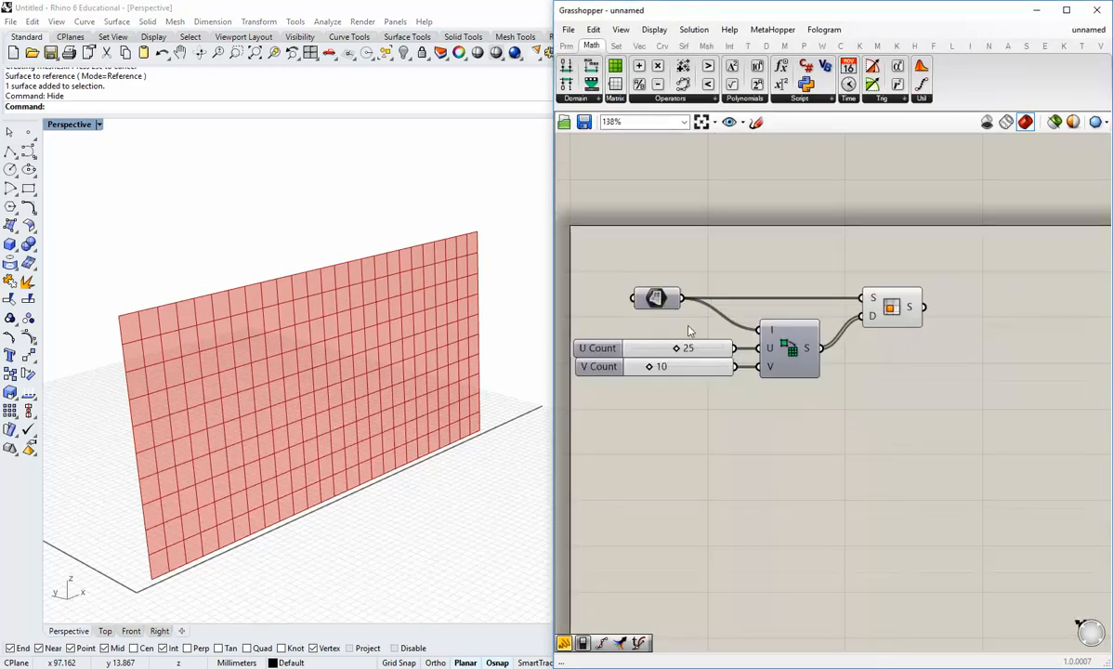
scroll(715, 376, down, 1)
scroll(717, 382, up, 1)
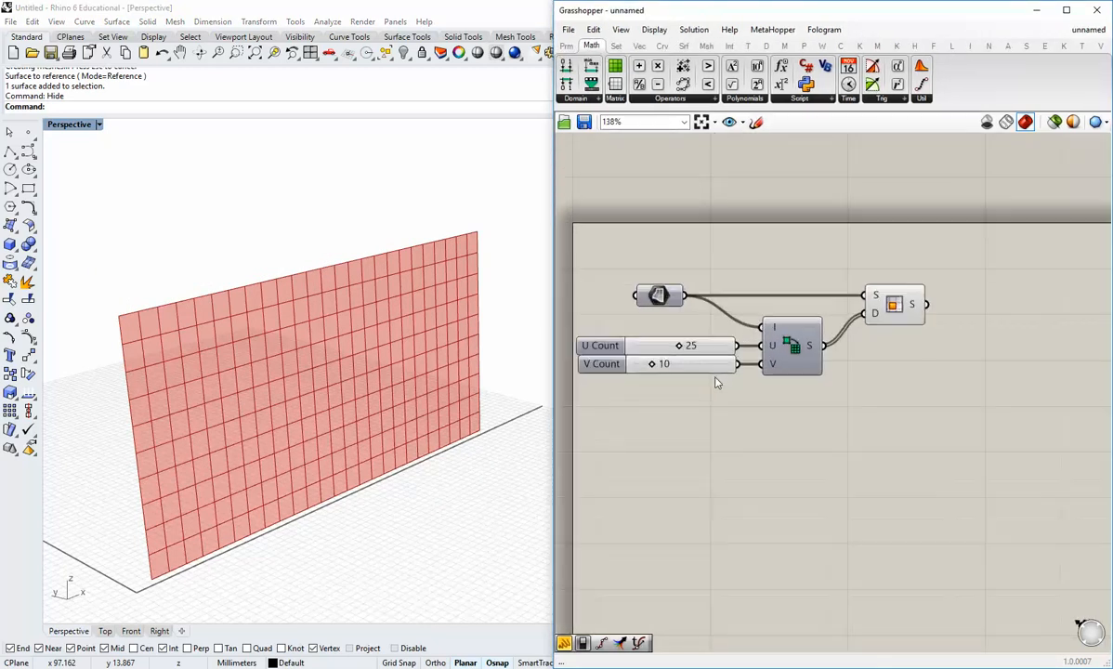
right_drag(833, 375, 783, 372)
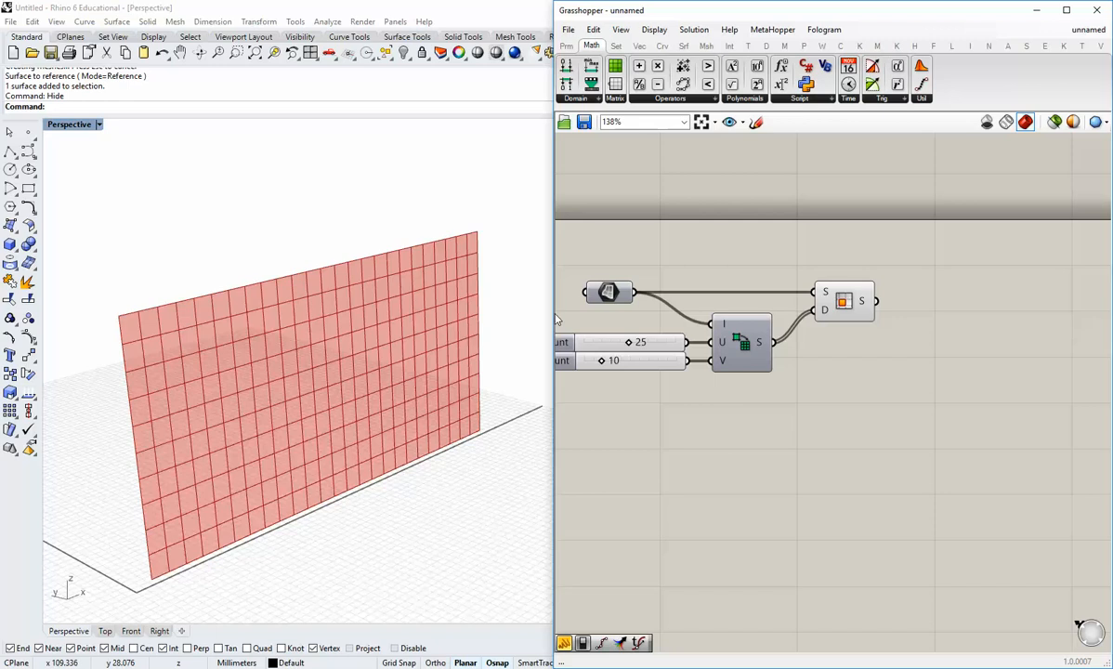
Examine the data contained in the Surface output of the Isotrim component.
right_drag(871, 356, 775, 373)
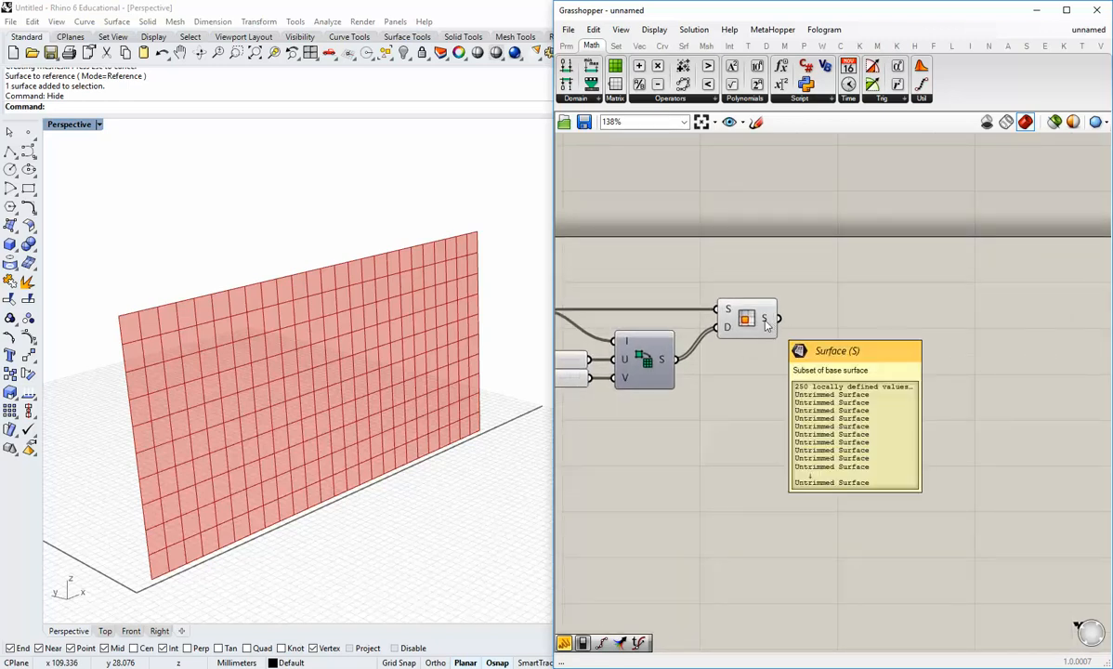
mouse_move(768, 321)
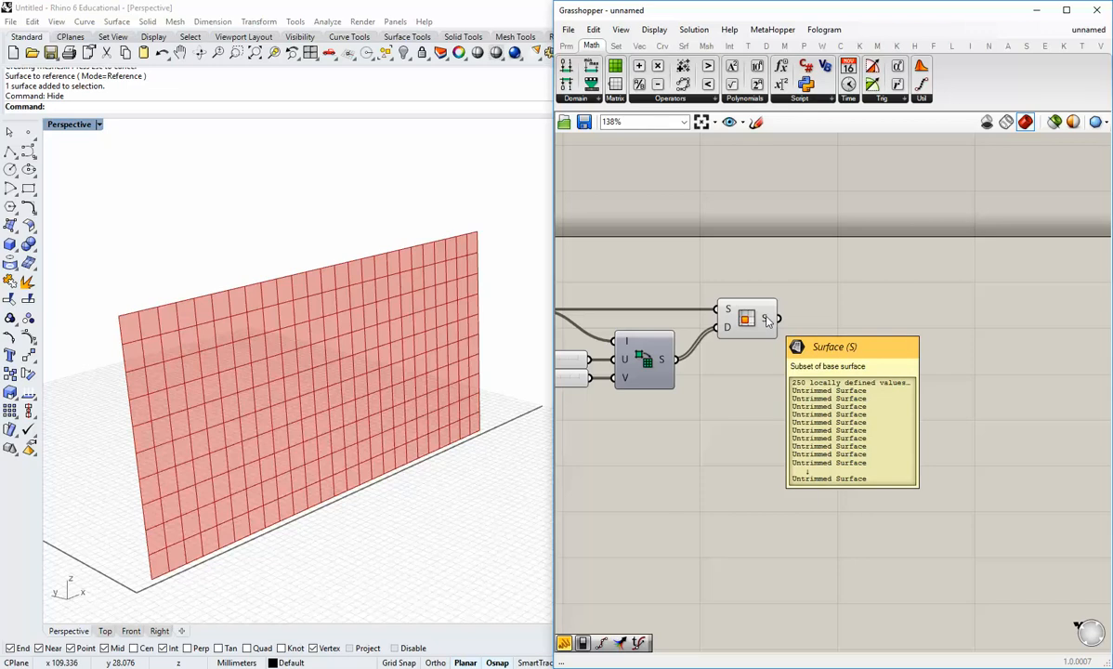
right_drag(697, 378, 813, 391)
right_drag(861, 340, 791, 332)
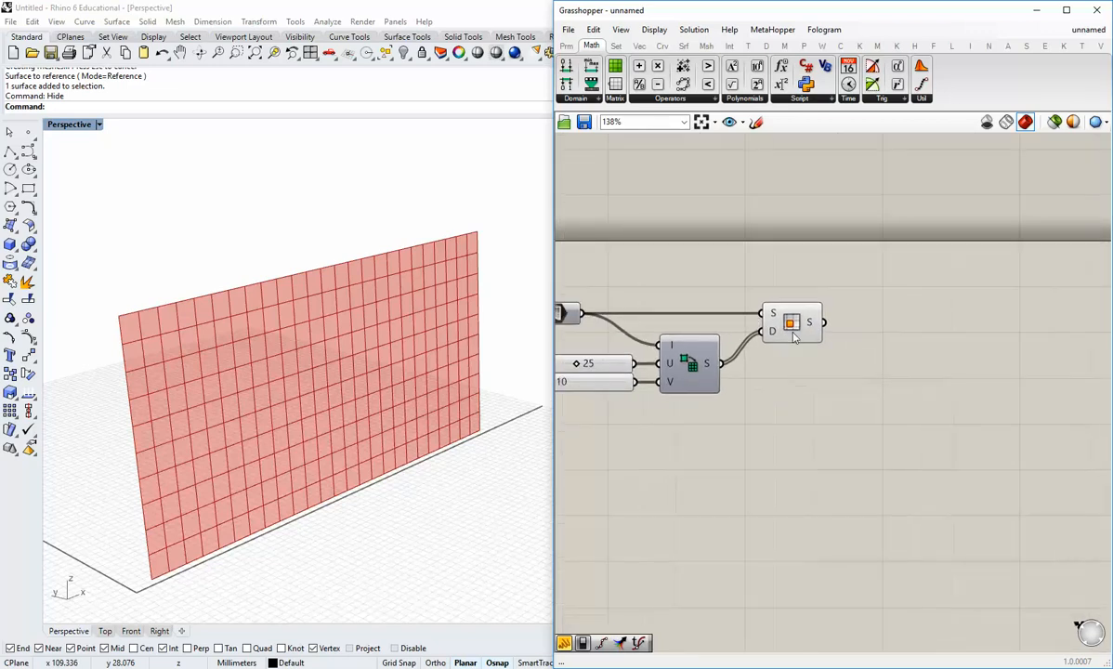
scroll(794, 337, up, 2)
mouse_move(816, 323)
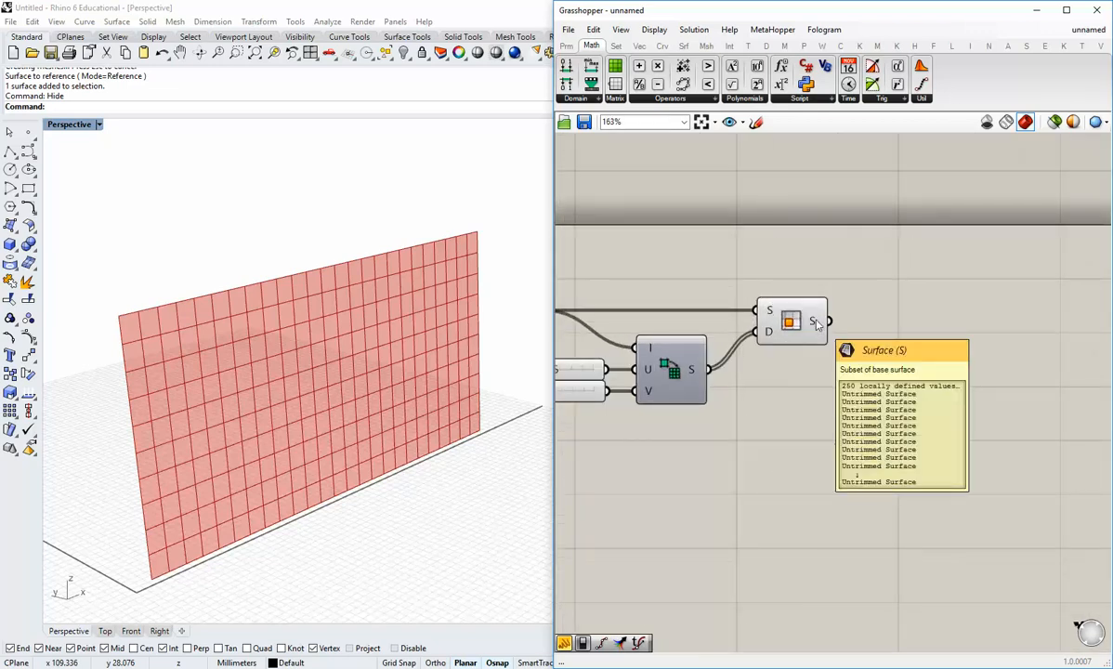
mouse_move(766, 318)
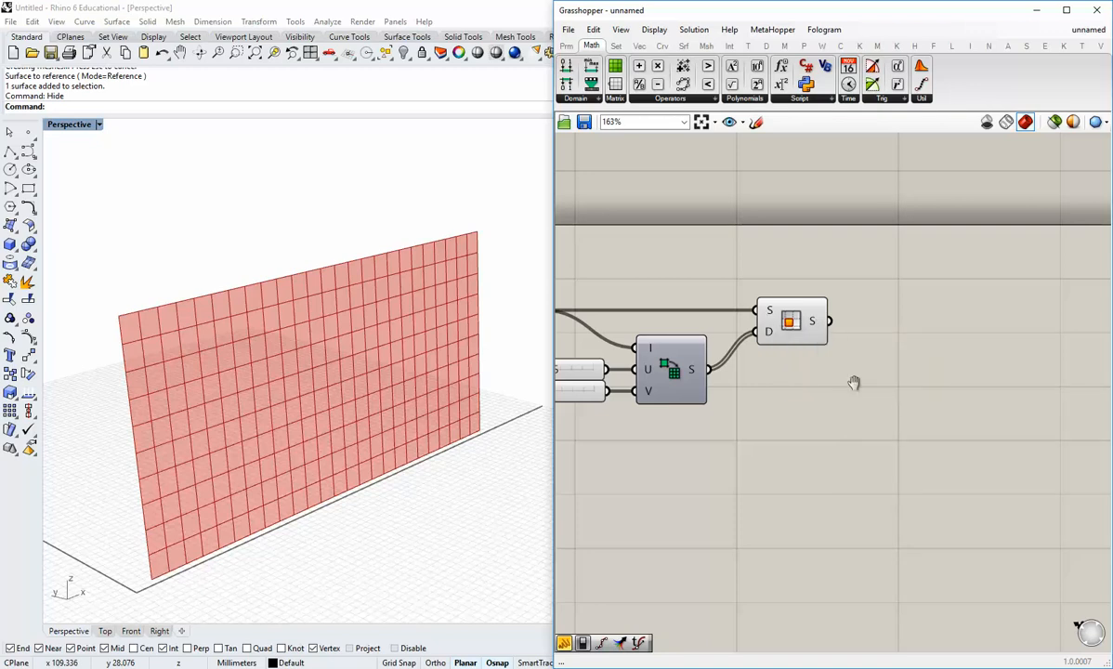
right_drag(852, 385, 762, 357)
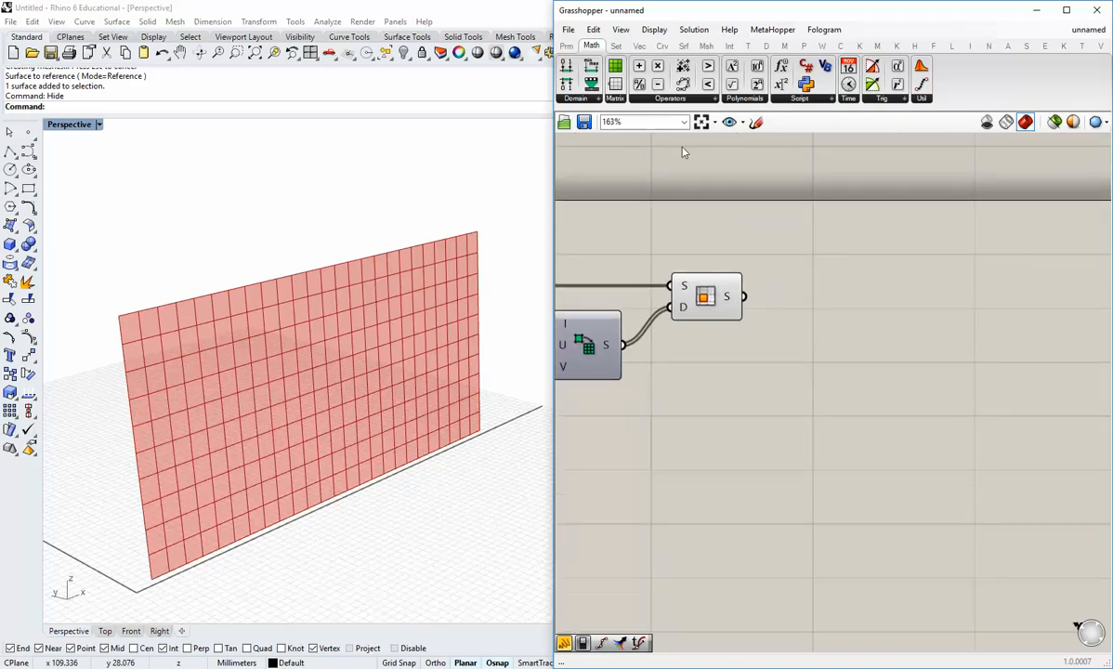
Add a Deconstruct Brep component after Isotrim and connect the Isotrim Surface output to its B input.
mouse_move(676, 51)
mouse_move(732, 298)
click(684, 45)
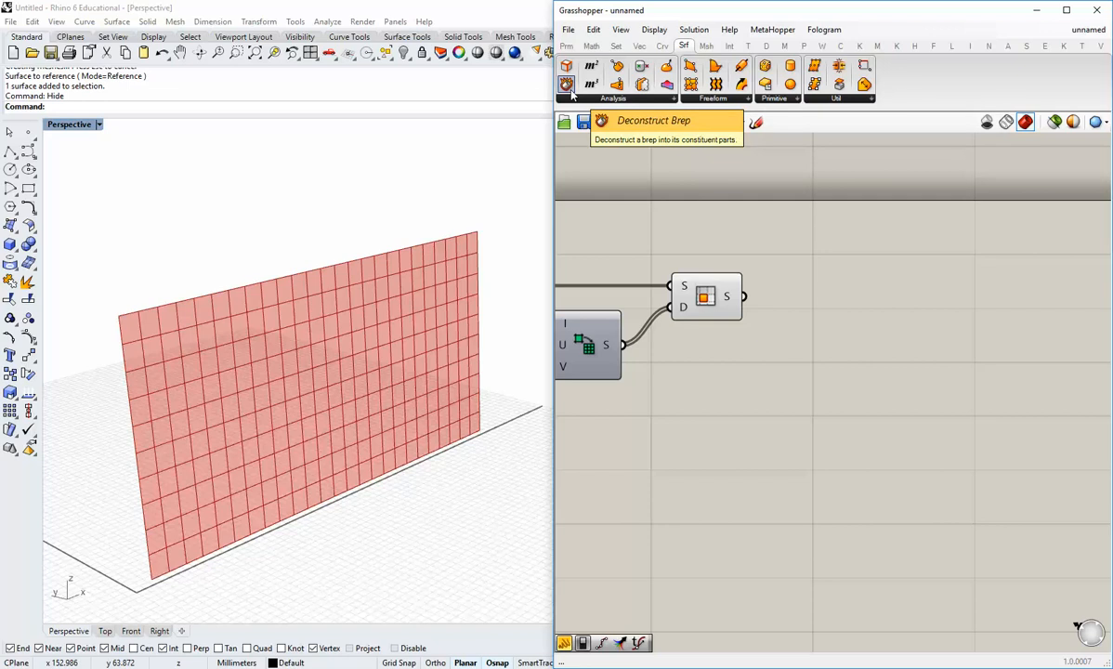
drag(570, 91, 845, 300)
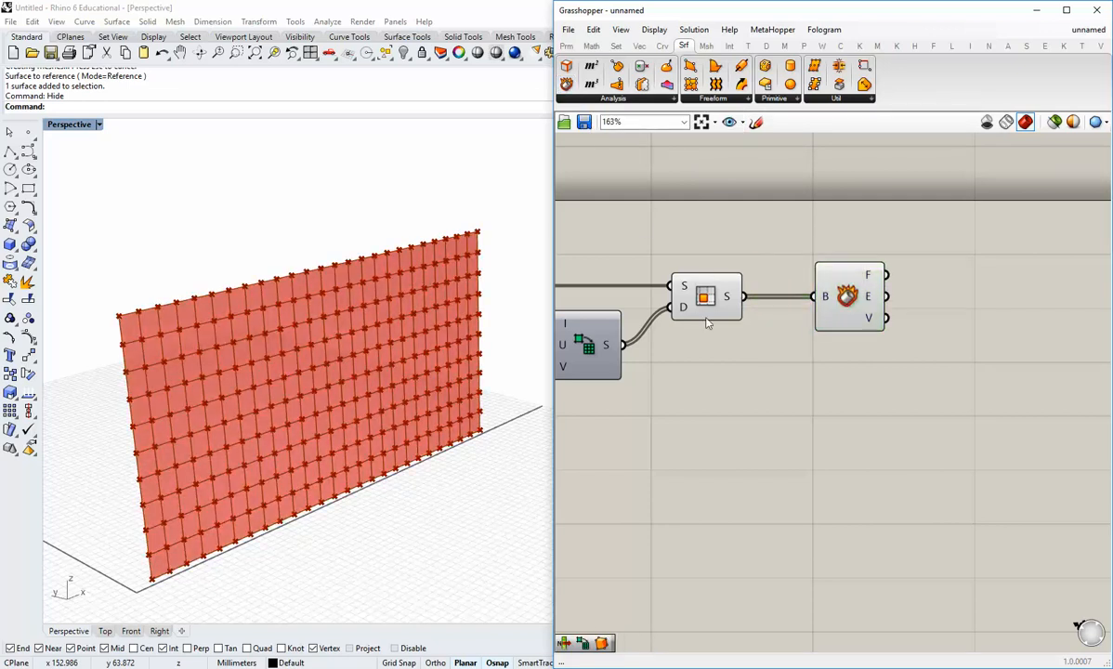
Turn off the preview of the Isotrim component and move Deconstruct Brep closer to it.
right_click(704, 292)
click(739, 316)
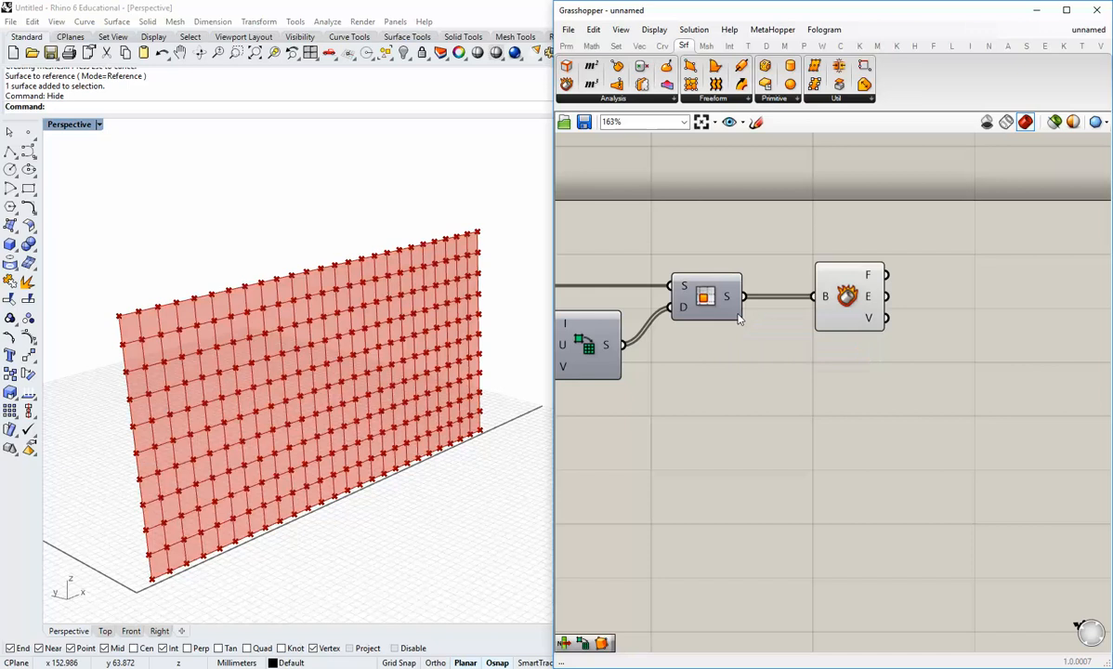
drag(835, 300, 799, 300)
right_drag(781, 375, 641, 417)
click(675, 414)
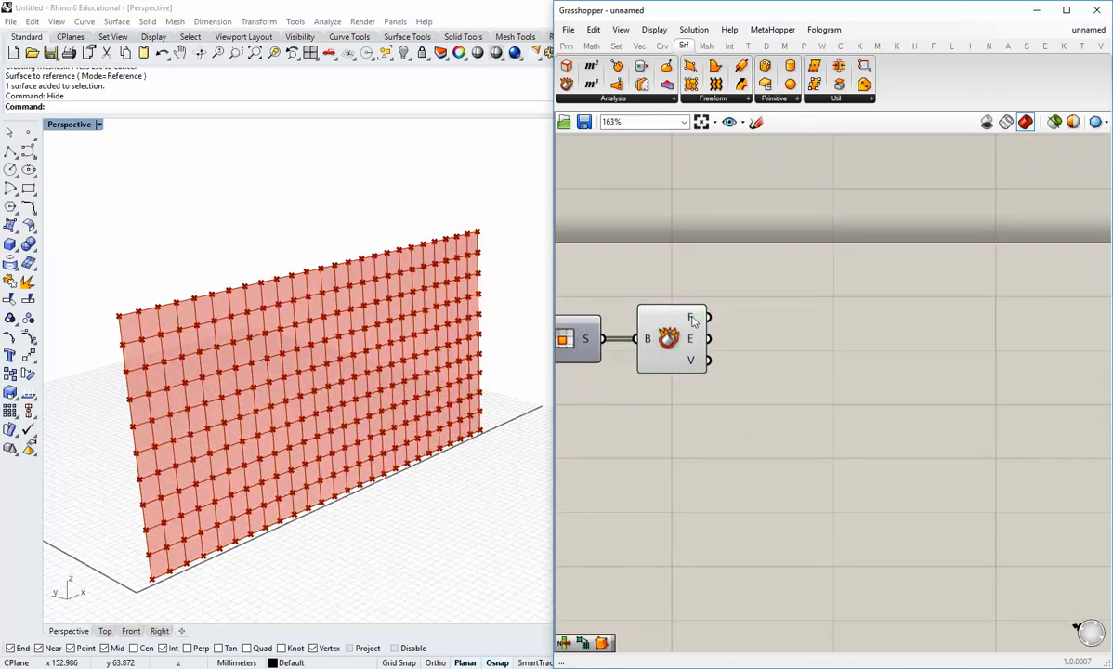
Add a Point parameter beside Deconstruct Brep and connect the V (vertices) output to it.
mouse_move(692, 321)
mouse_move(691, 364)
click(566, 47)
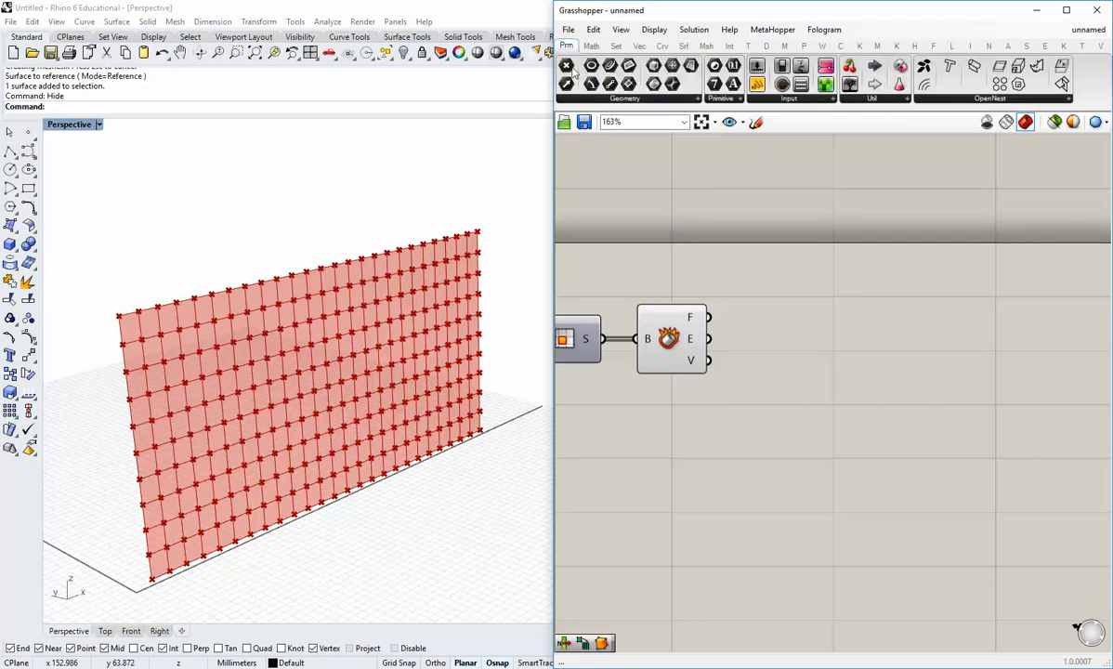
click(567, 66)
click(749, 361)
drag(721, 361, 764, 362)
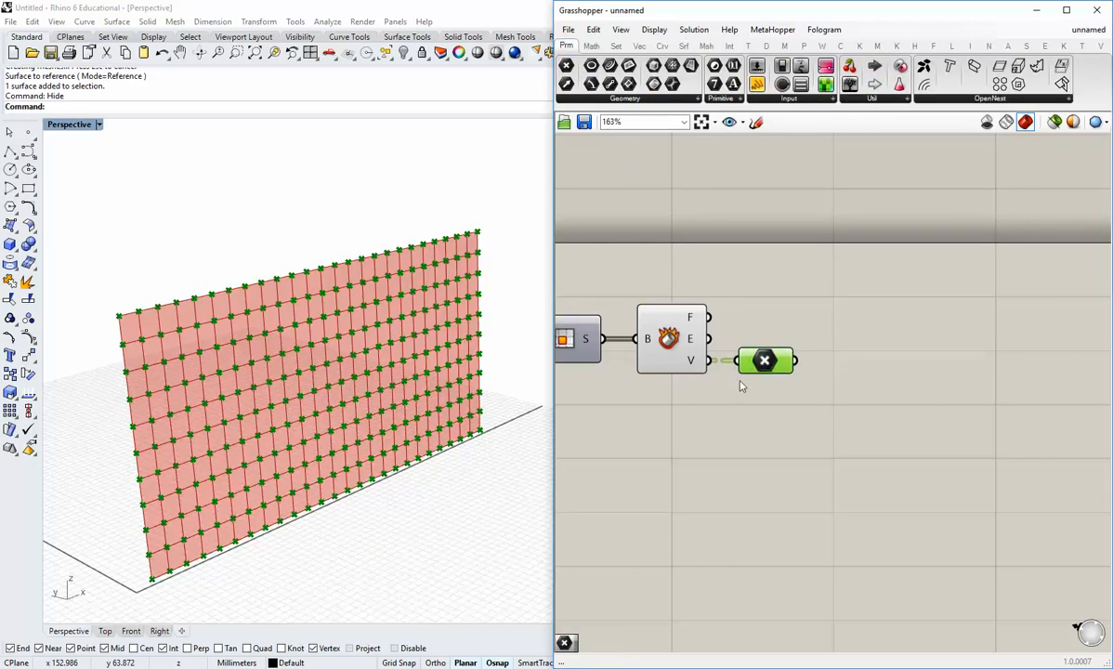
click(741, 385)
Add a Curve parameter above the Point parameter and connect the E (edges) output of Deconstruct Brep to it.
click(628, 83)
click(767, 325)
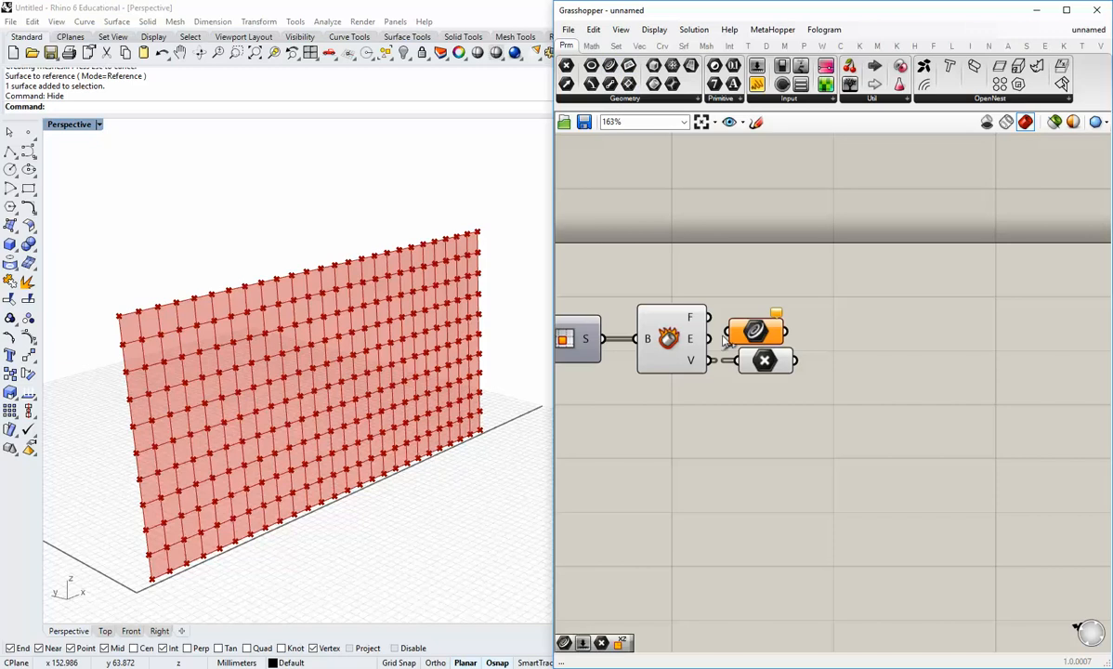
drag(709, 339, 767, 317)
click(749, 270)
Add a Surface parameter above the Curve parameter and connect the F (faces) output of Deconstruct Brep to it.
click(690, 67)
click(751, 312)
click(722, 346)
Turn off the preview of the Deconstruct Brep component.
click(667, 333)
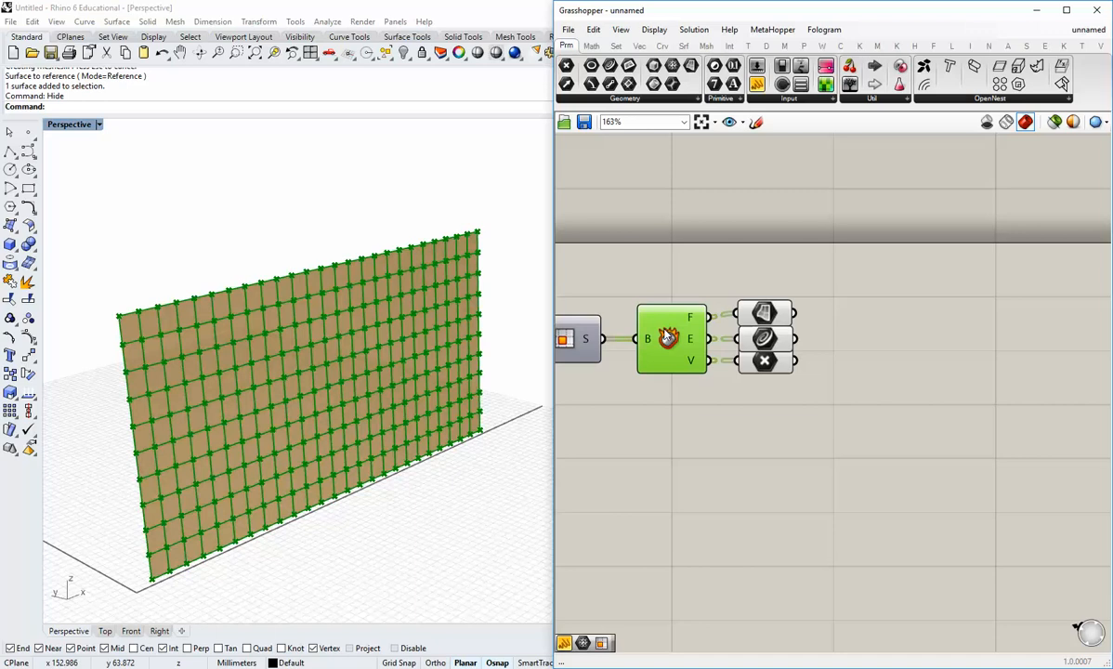
right_click(663, 329)
click(697, 354)
click(724, 348)
Highlight the faces held by the new Surface parameter and inspect the data structure of the Point parameter.
click(762, 316)
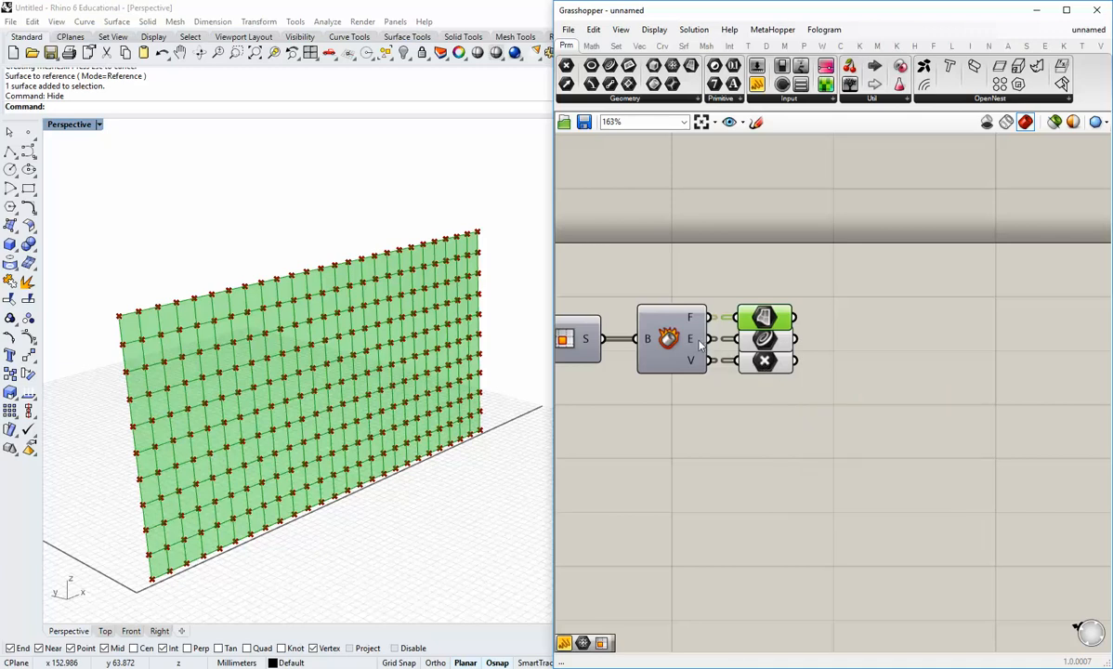
mouse_move(767, 363)
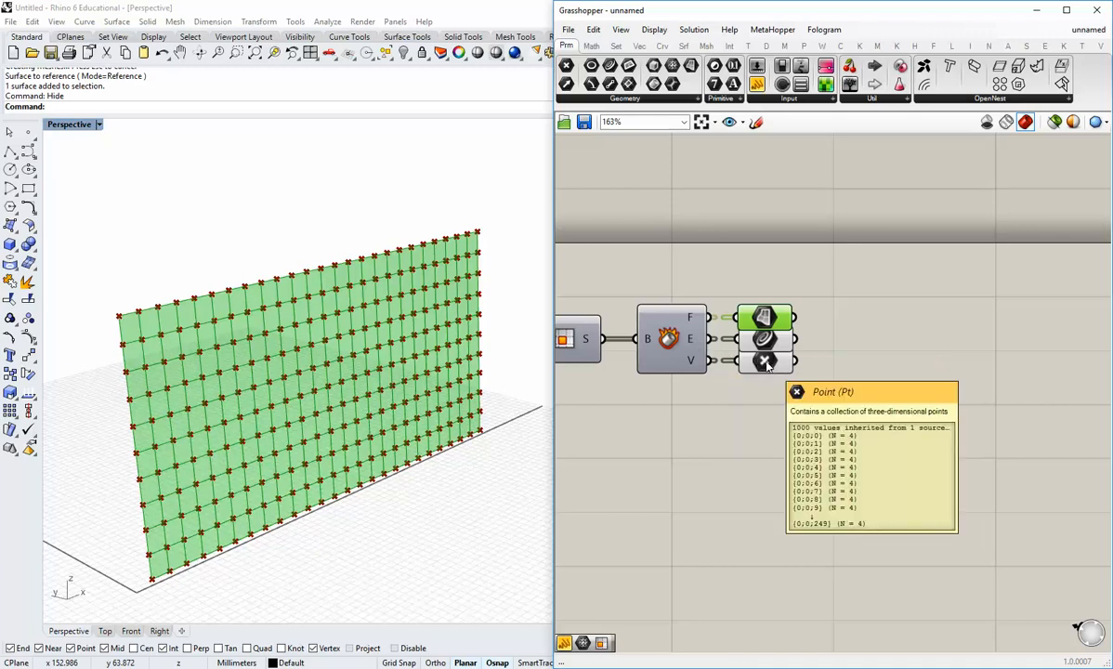
click(733, 381)
click(763, 317)
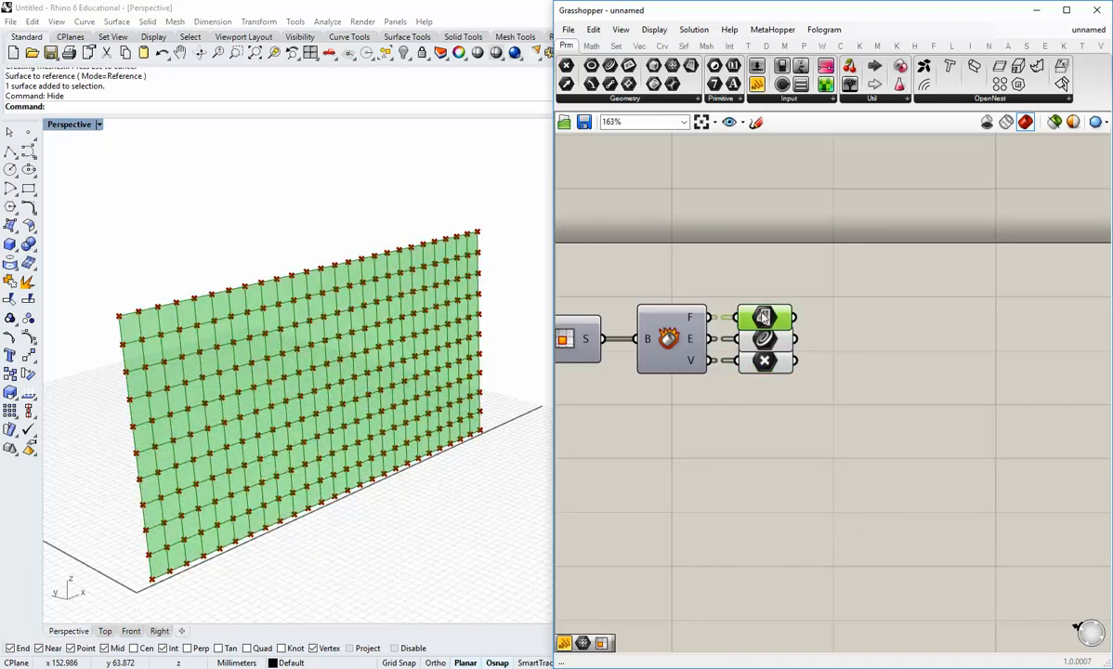
Turn off the preview of the Surface, Curve and Point parameters fed by Deconstruct Brep.
right_click(764, 318)
click(783, 337)
click(752, 399)
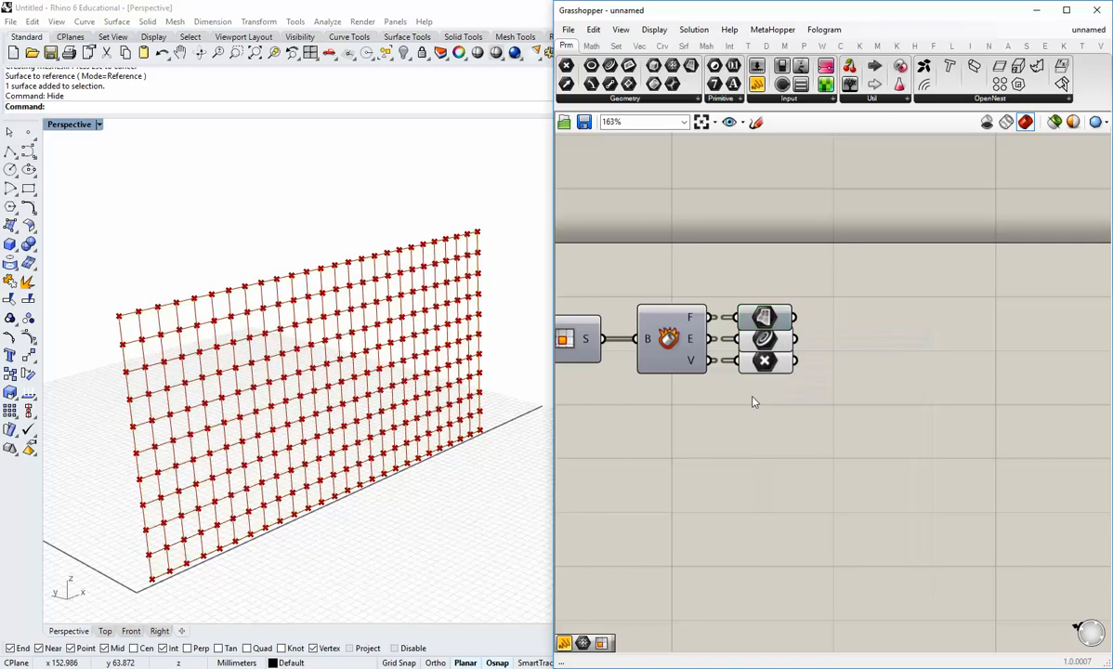
click(772, 349)
right_click(772, 350)
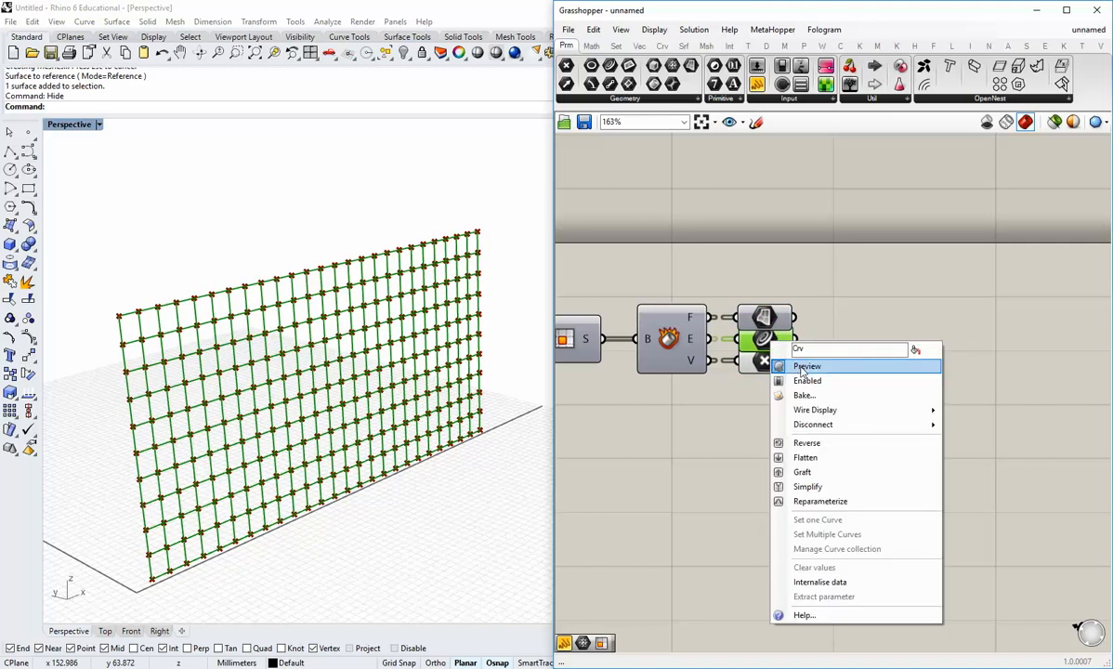
click(791, 367)
right_click(764, 364)
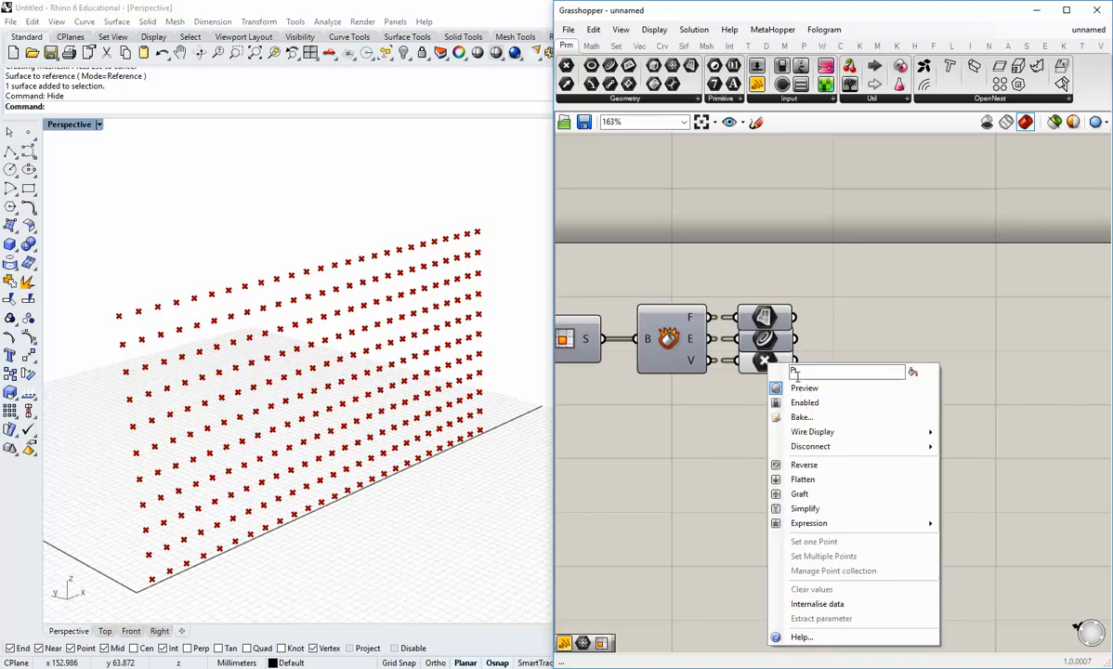
click(799, 391)
Turn the previews of the Curve and Point parameters back on to view the panel edges and vertices.
right_click(765, 339)
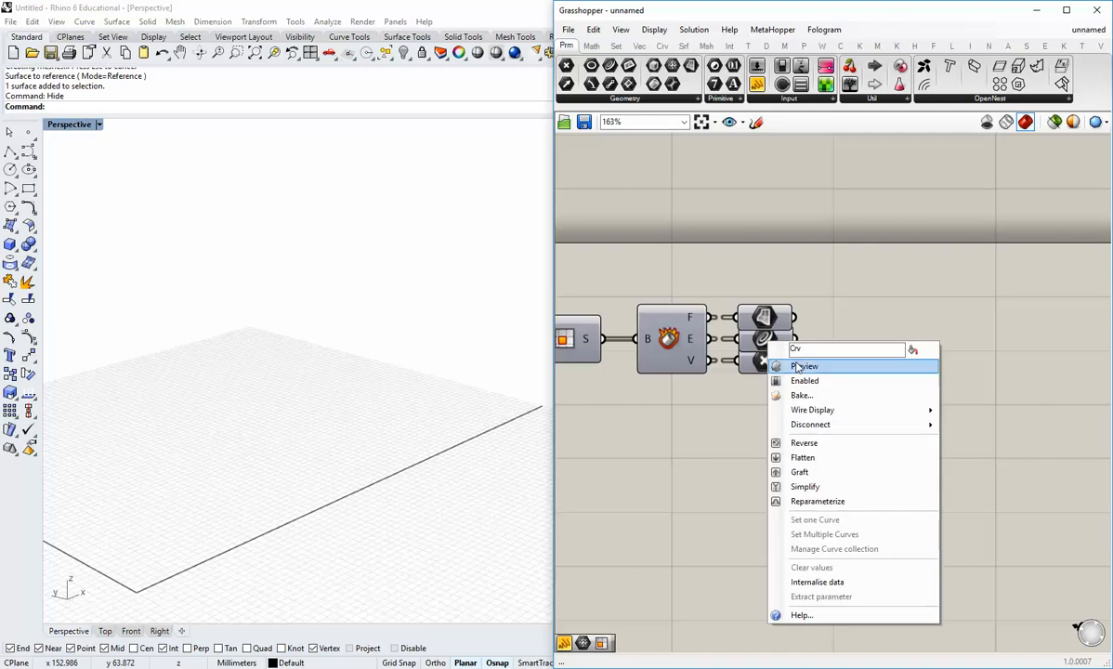
click(818, 365)
right_click(764, 361)
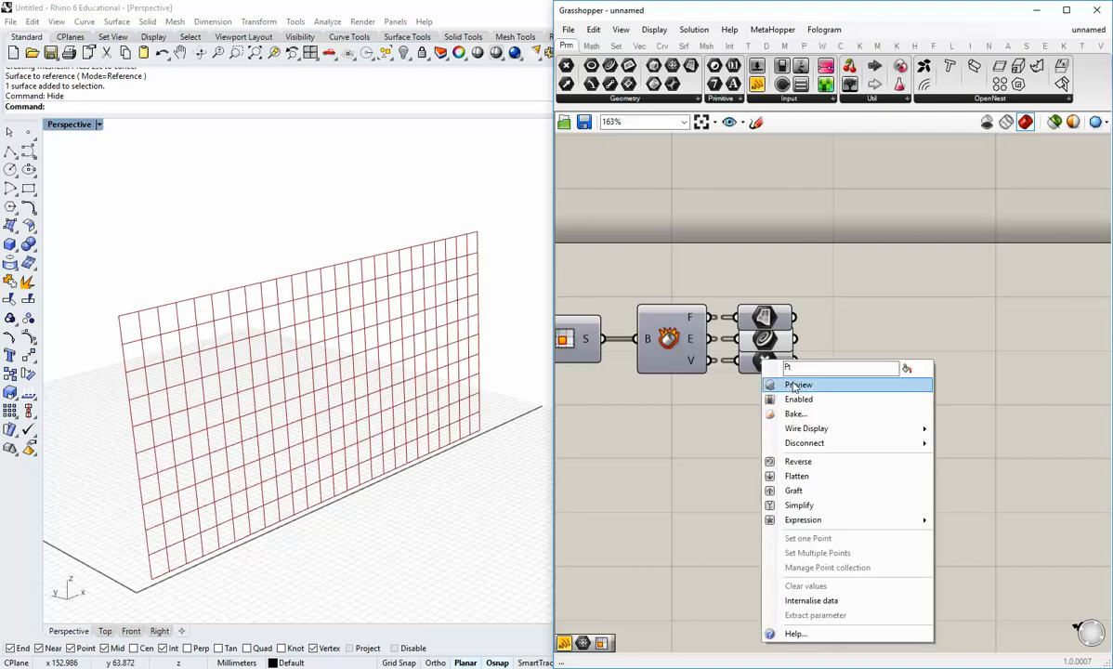
click(794, 384)
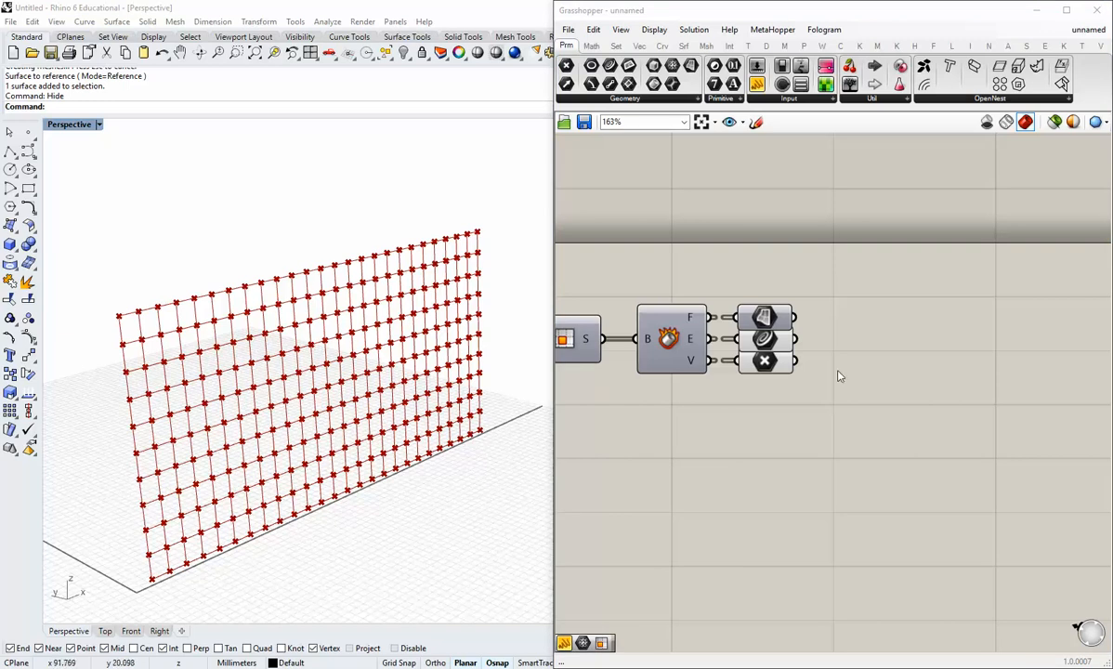
mouse_move(767, 364)
right_drag(355, 430, 310, 411)
scroll(296, 427, up, 2)
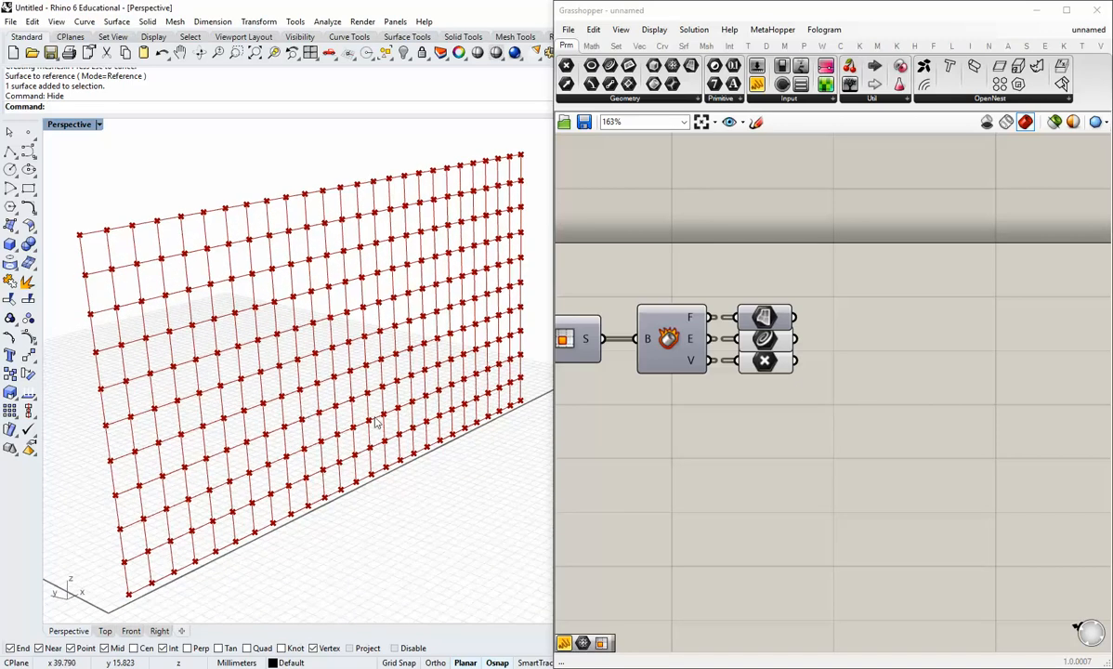
Turn off the Curve parameter's preview and move the Point parameter down, clear of the other two parameters.
right_click(764, 338)
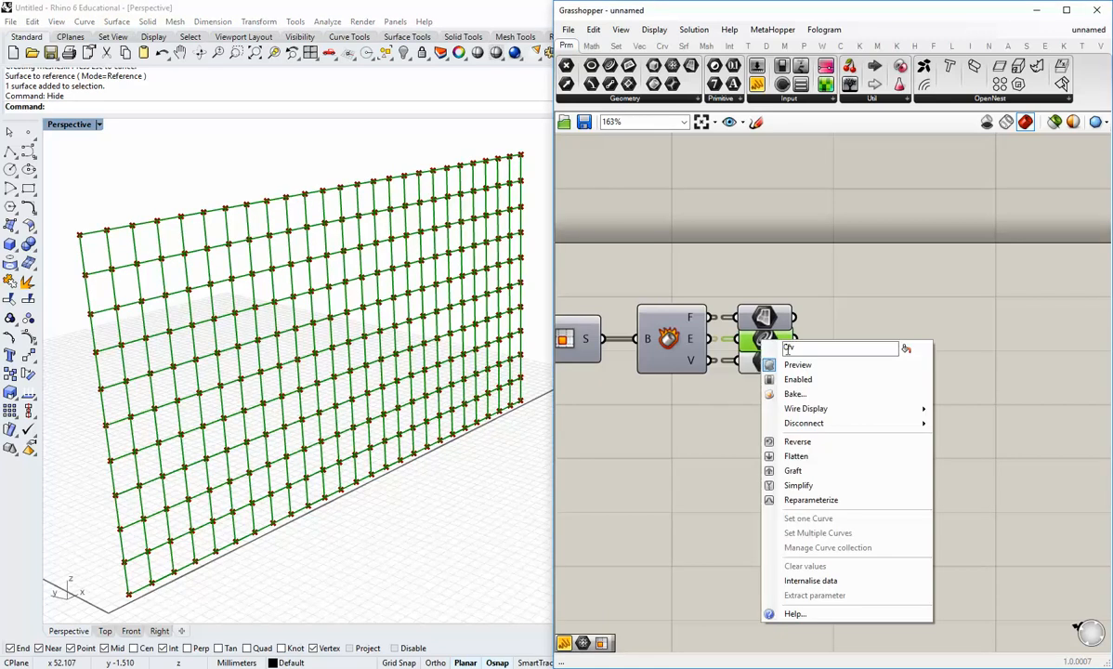
click(743, 363)
right_drag(797, 390, 733, 390)
drag(703, 362, 705, 437)
click(701, 519)
right_drag(700, 519, 672, 467)
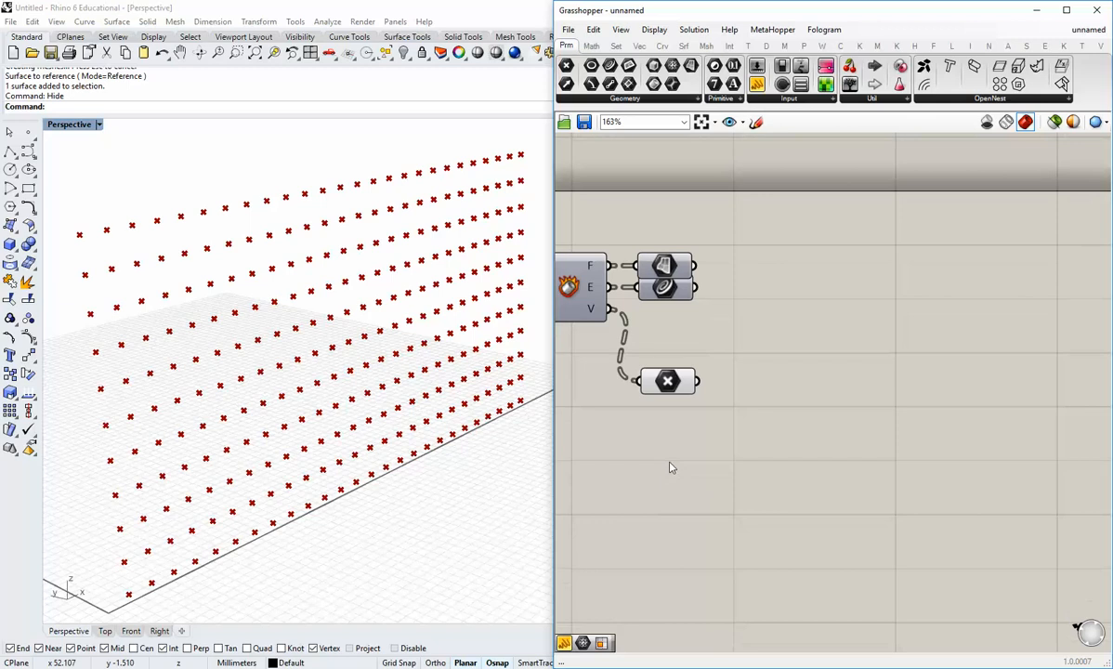
Inspect the Point parameter's data structure and turn on the Surface parameter's preview.
scroll(672, 388, up, 2)
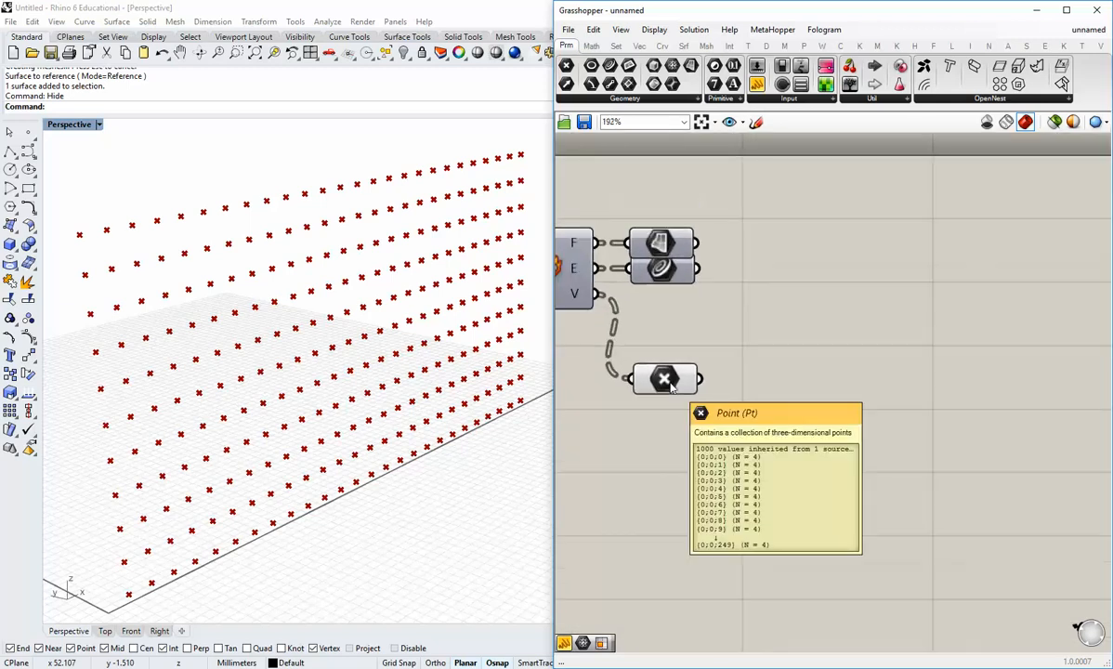
click(673, 389)
click(640, 404)
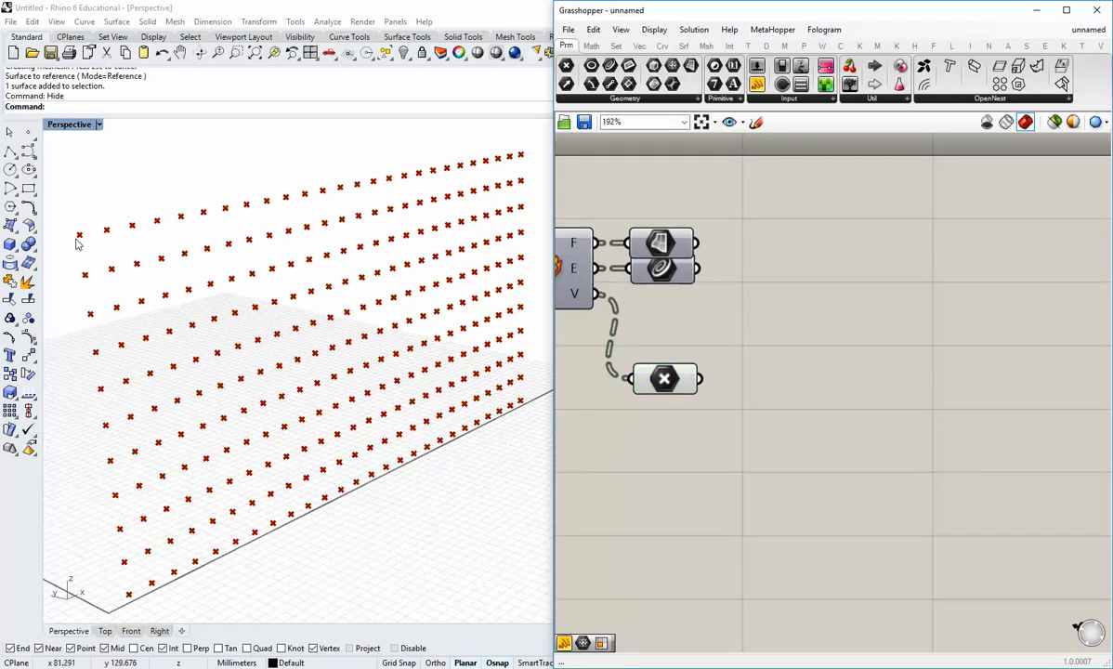
right_click(656, 246)
click(683, 266)
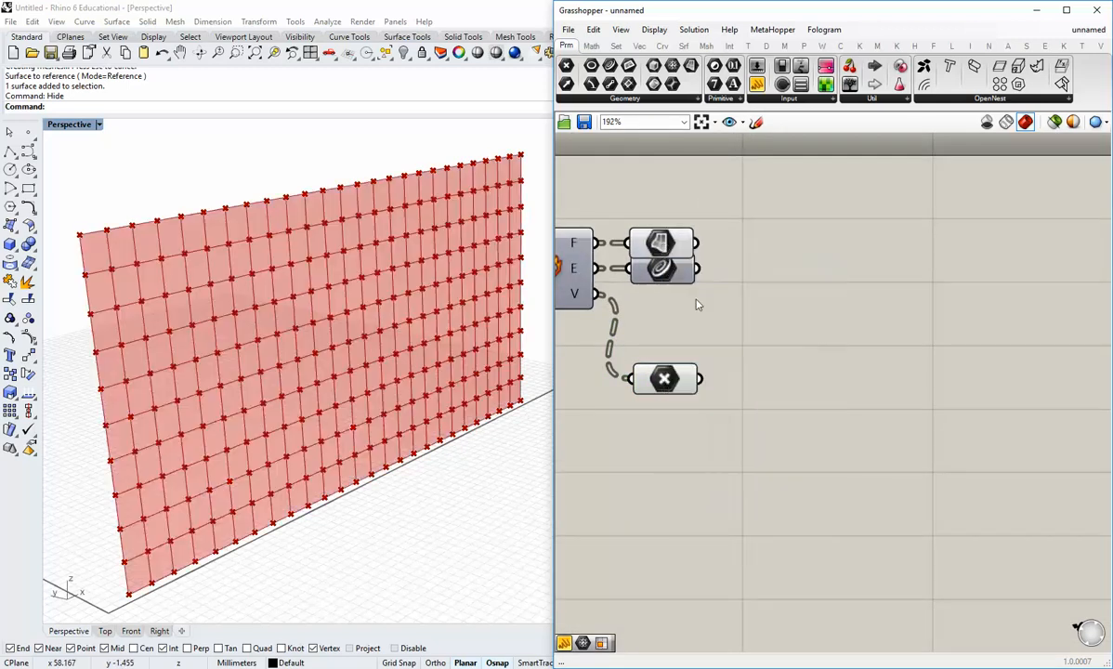
Highlight the vertices held by the Point parameter and compare them with the panel corners.
click(653, 379)
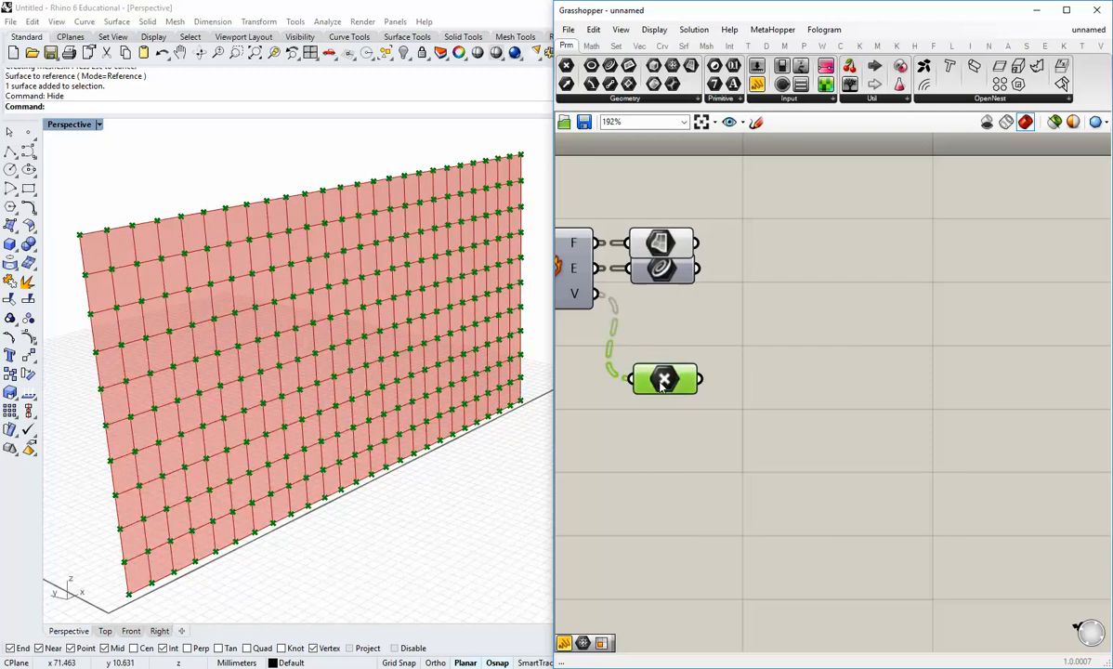
click(688, 438)
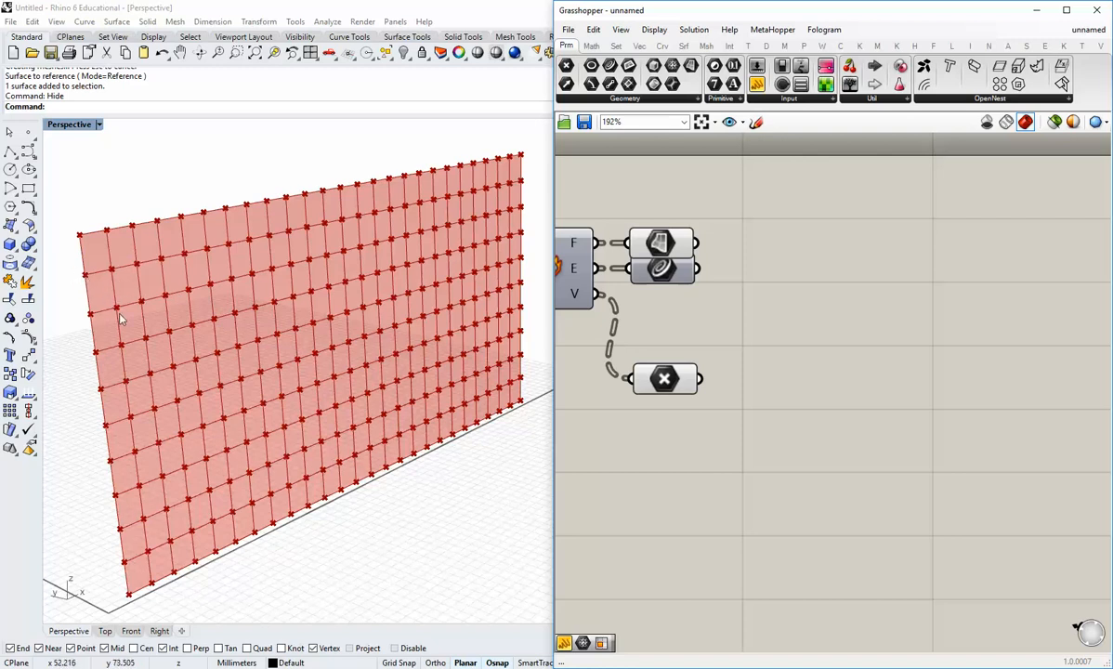
click(646, 371)
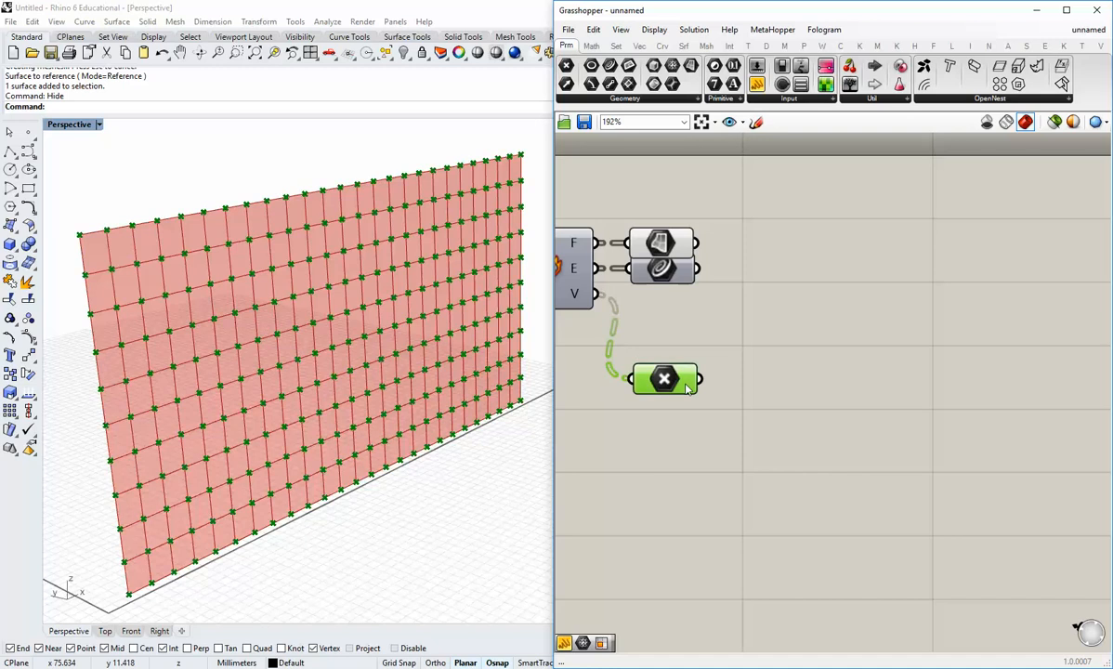
mouse_move(688, 386)
scroll(669, 379, down, 2)
right_drag(663, 394, 731, 390)
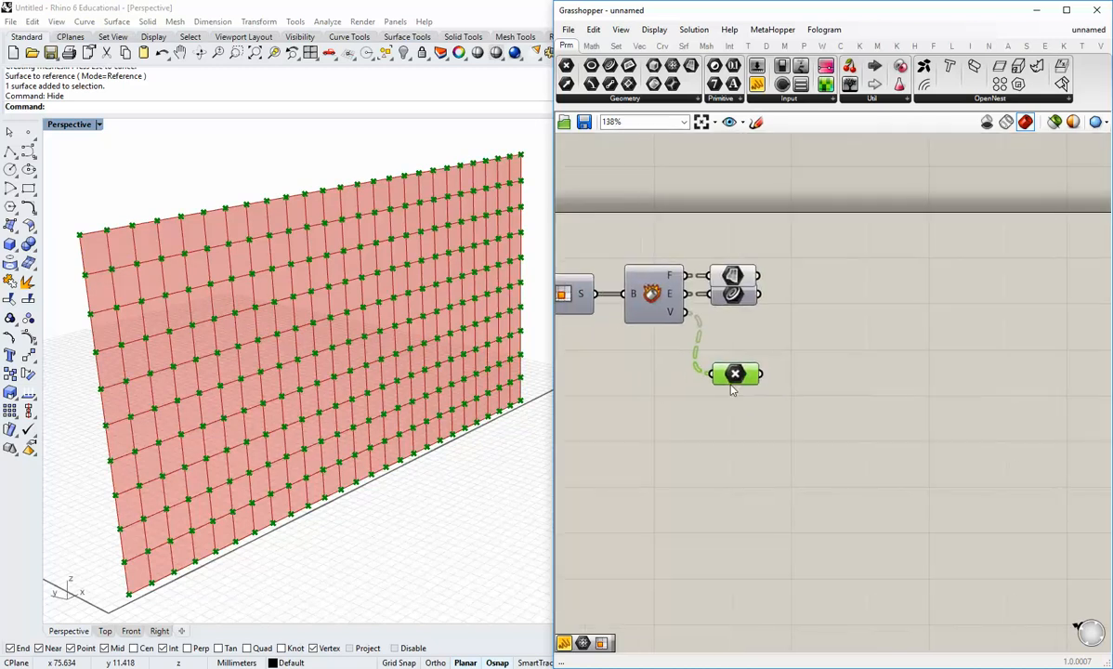
click(787, 403)
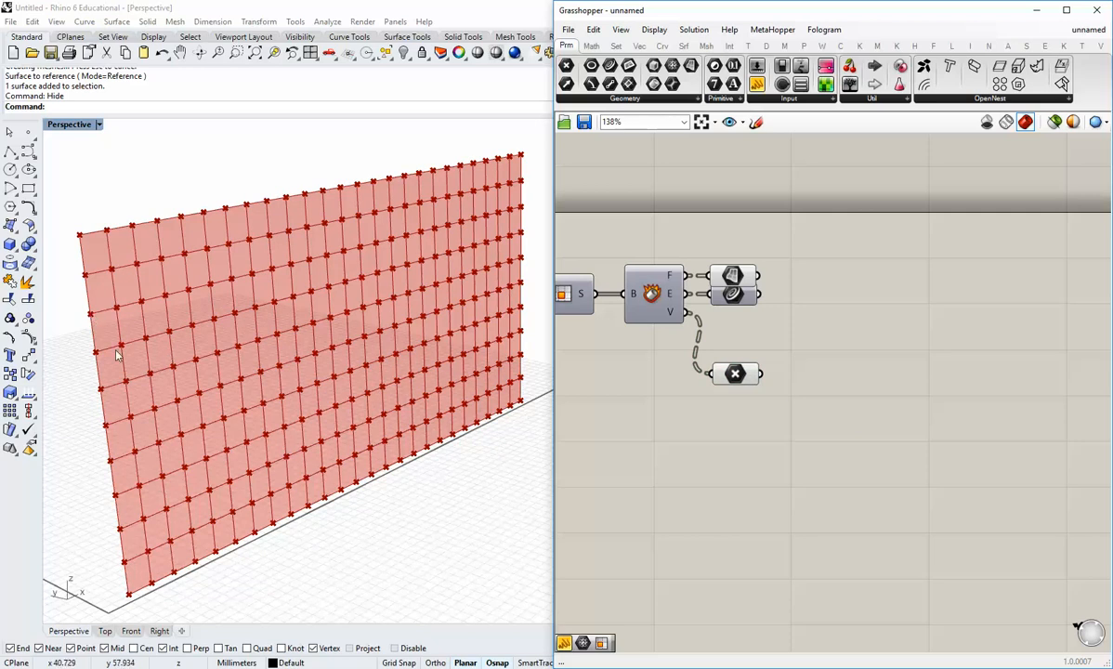
Add a List Item component beside the Point parameter and connect the points to its L input.
click(616, 47)
click(571, 97)
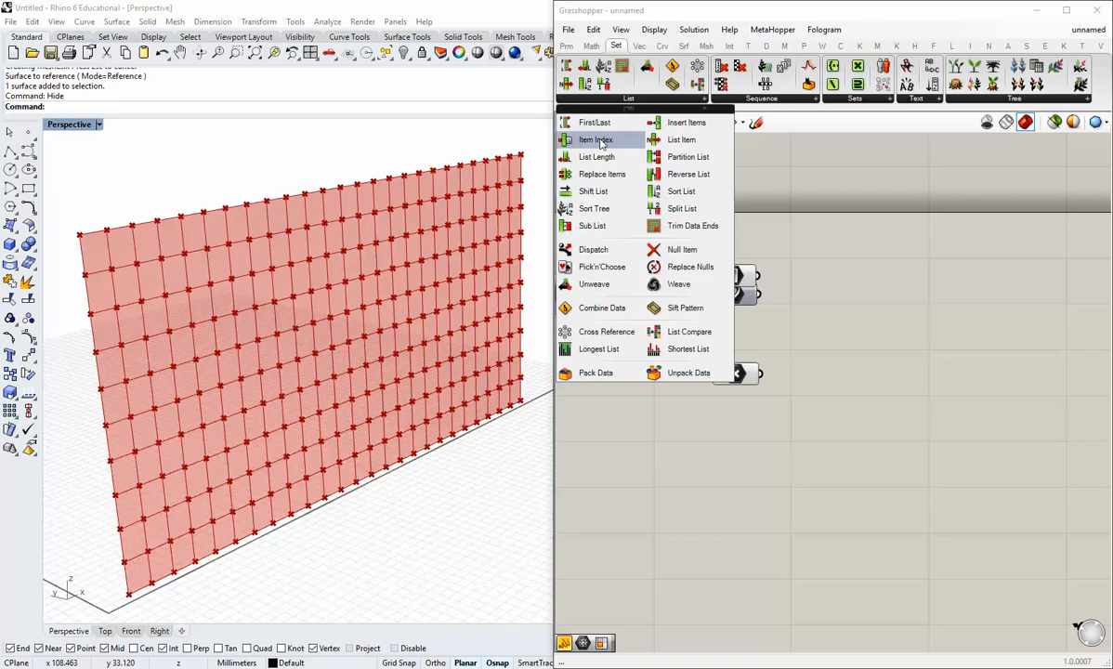
drag(681, 139, 786, 382)
drag(815, 396, 817, 390)
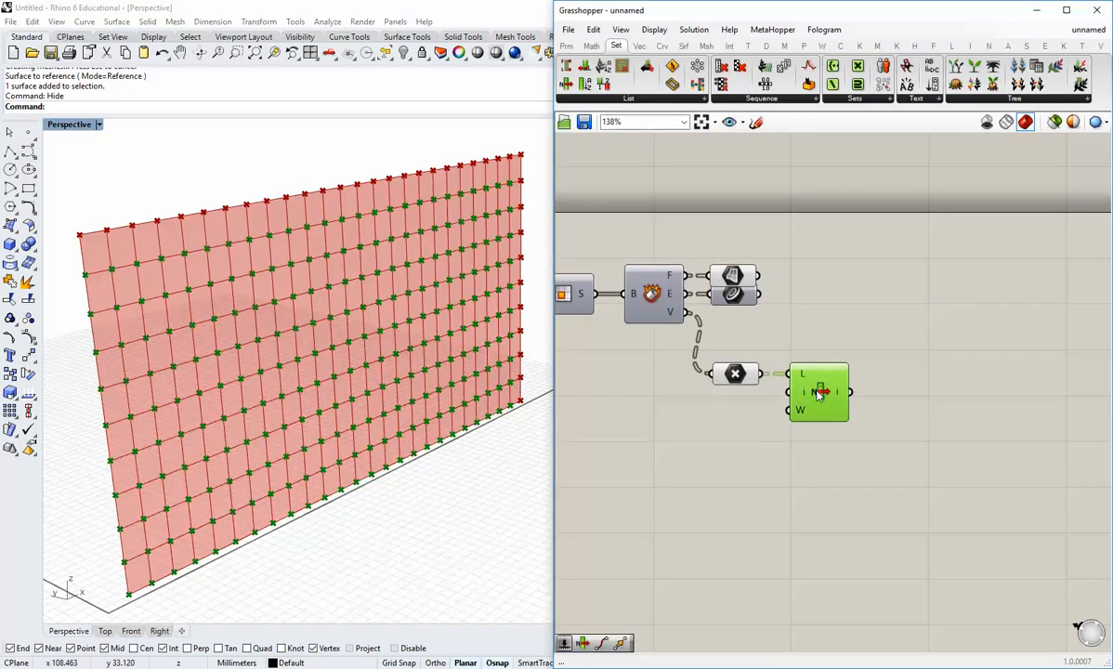
Add three more outputs, +1, +2 and +3, to the List Item component.
scroll(831, 433, up, 4)
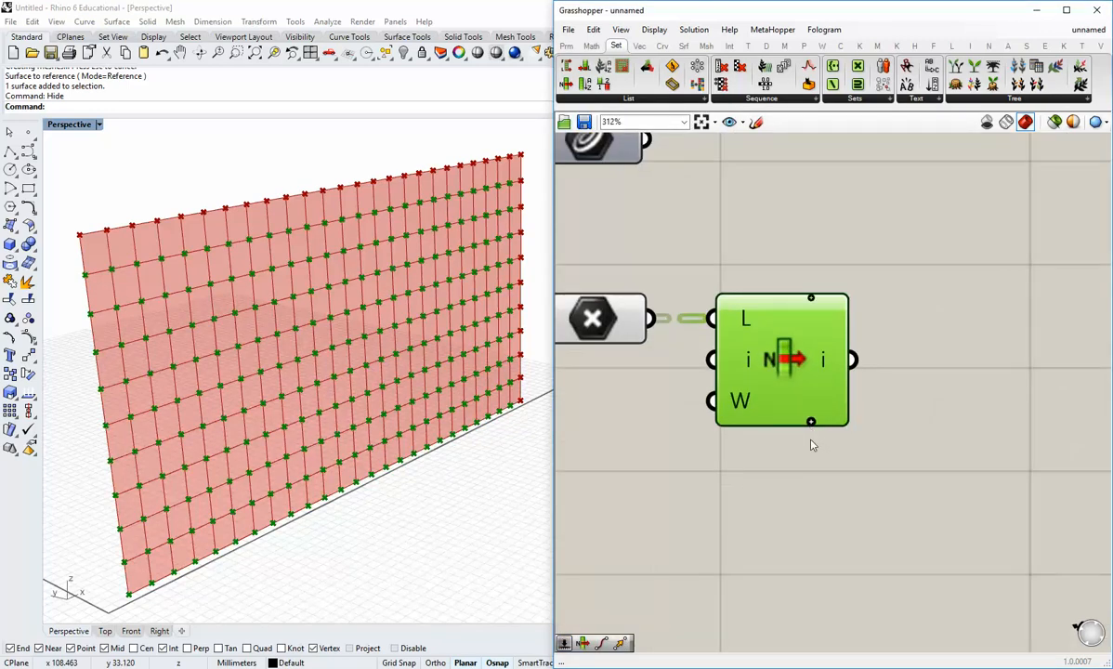
scroll(811, 445, up, 2)
click(812, 423)
click(812, 423)
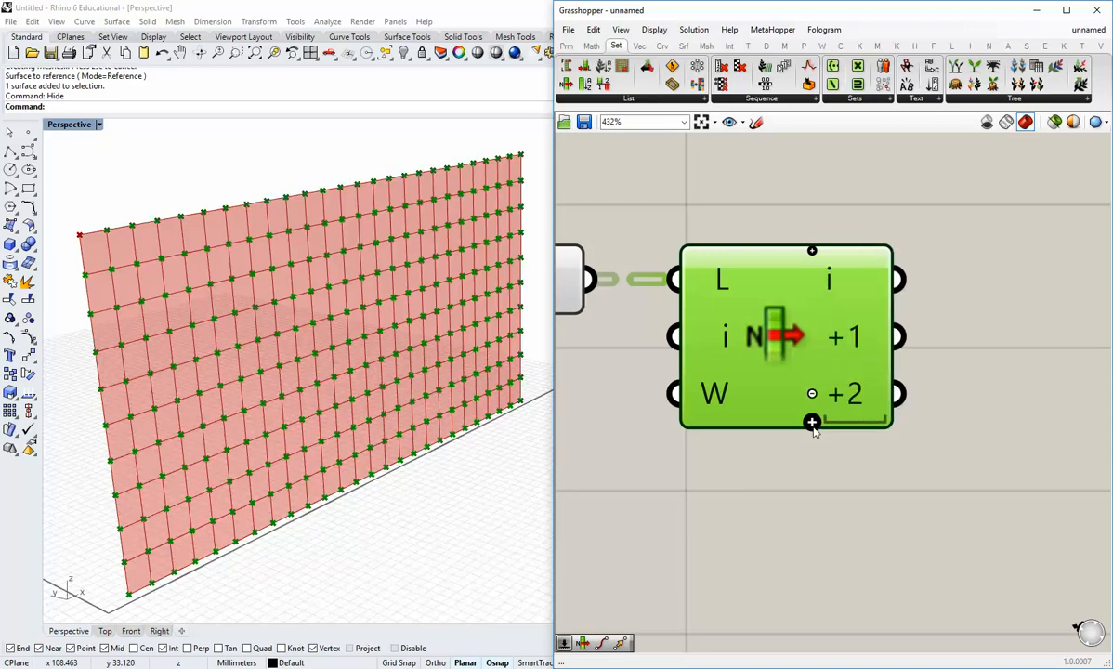
click(812, 423)
scroll(813, 426, down, 2)
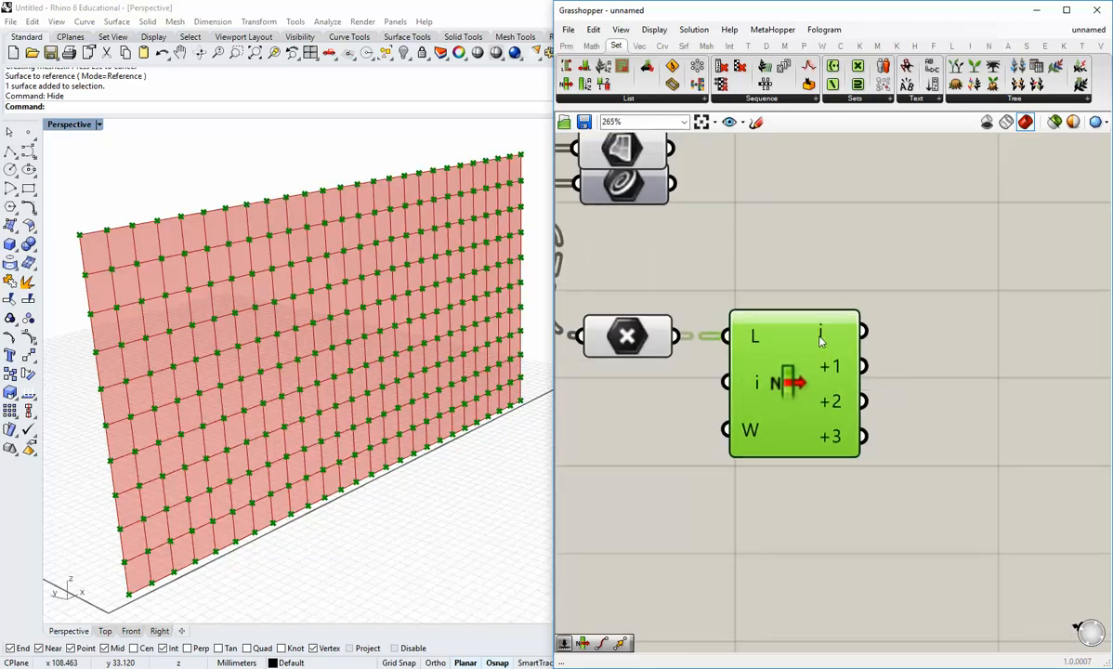
Inspect the Point parameter's data and List Item's first output, and highlight the points each component holds.
mouse_move(645, 340)
mouse_move(832, 339)
scroll(762, 455, down, 3)
click(700, 440)
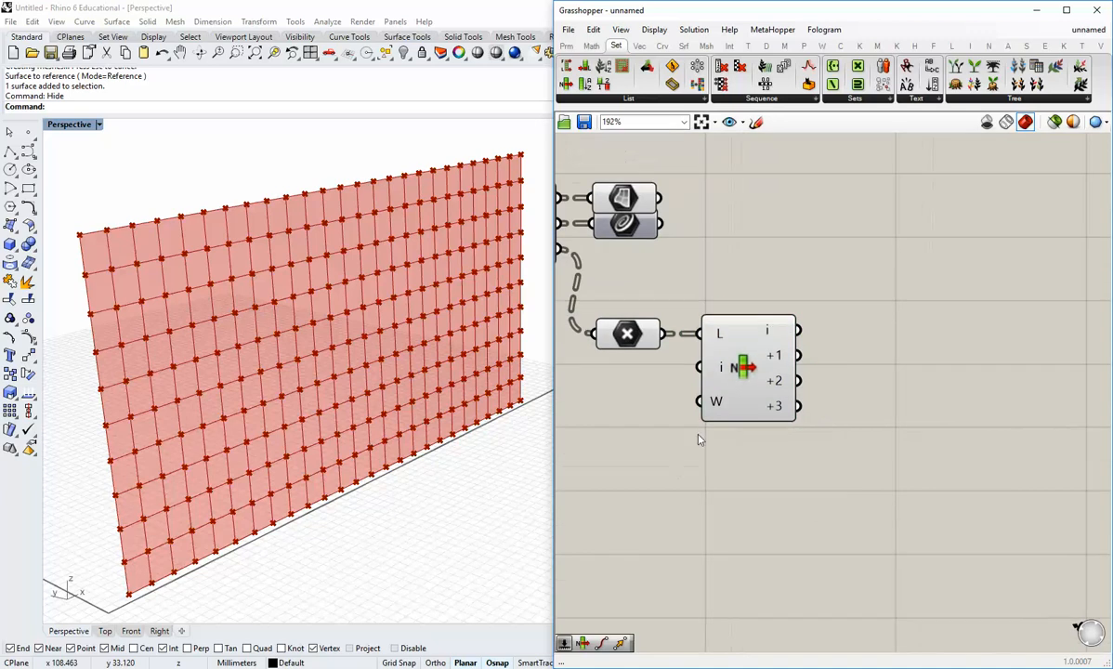
click(777, 343)
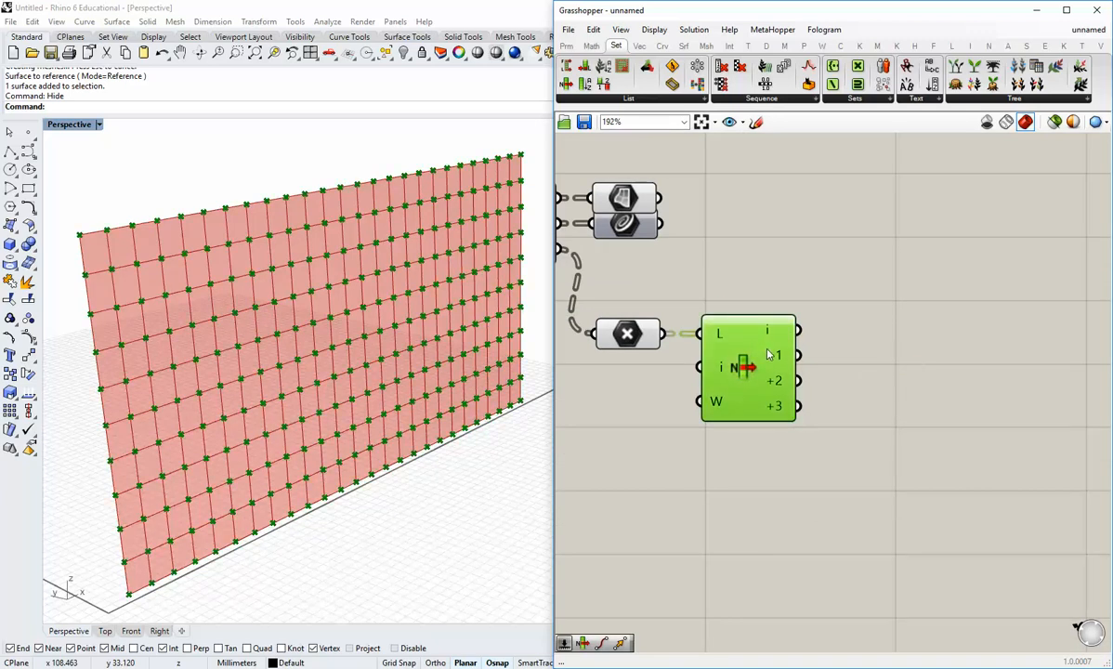
click(651, 373)
click(628, 334)
click(609, 380)
Add a Line component and connect List Item's i output to A and its +2 output to B.
right_drag(686, 380, 653, 374)
scroll(653, 373, down, 3)
click(662, 45)
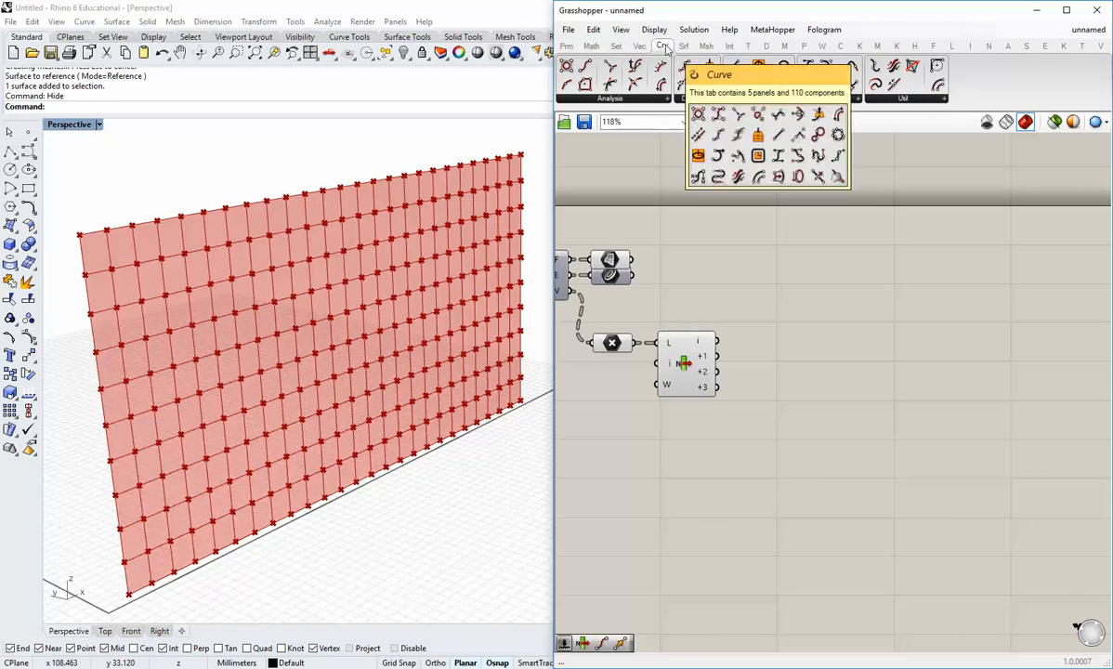
mouse_move(734, 65)
mouse_down()
mouse_move(820, 398)
mouse_move(763, 362)
mouse_move(737, 377)
mouse_move(778, 371)
mouse_up()
scroll(743, 368, up, 3)
click(745, 406)
click(754, 411)
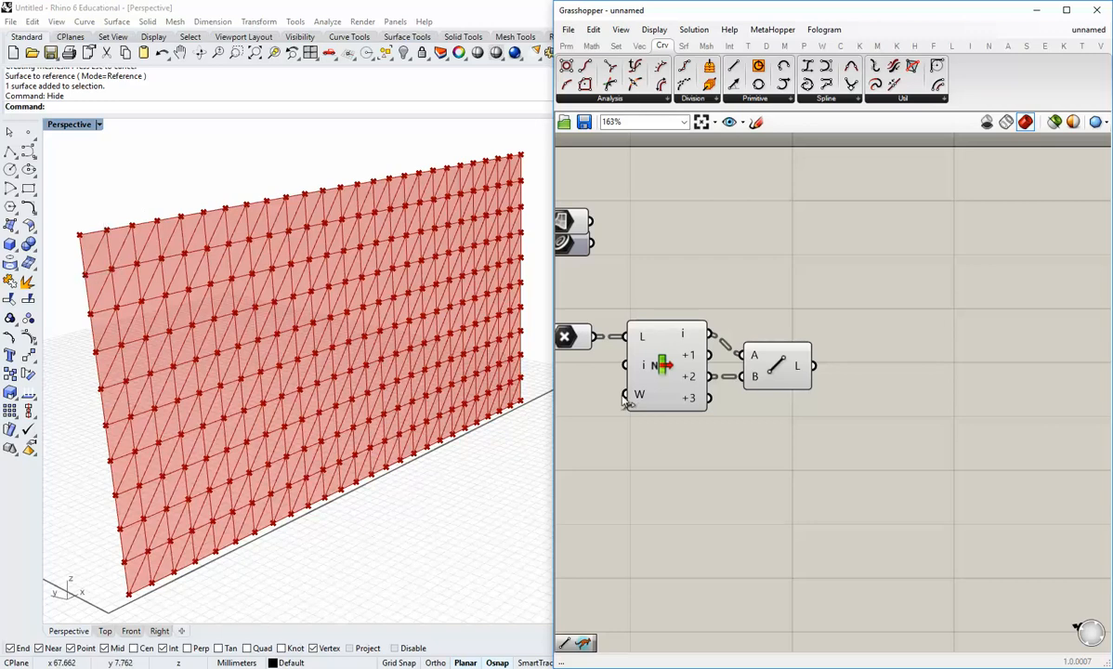
Duplicate the Line component below the first and connect List Item's +1 output to A and +3 to B.
drag(781, 382, 783, 414)
click(804, 404)
click(786, 365)
click(717, 372)
drag(716, 371, 752, 427)
Turn off the preview of the List Item component and the Point parameter.
right_click(661, 373)
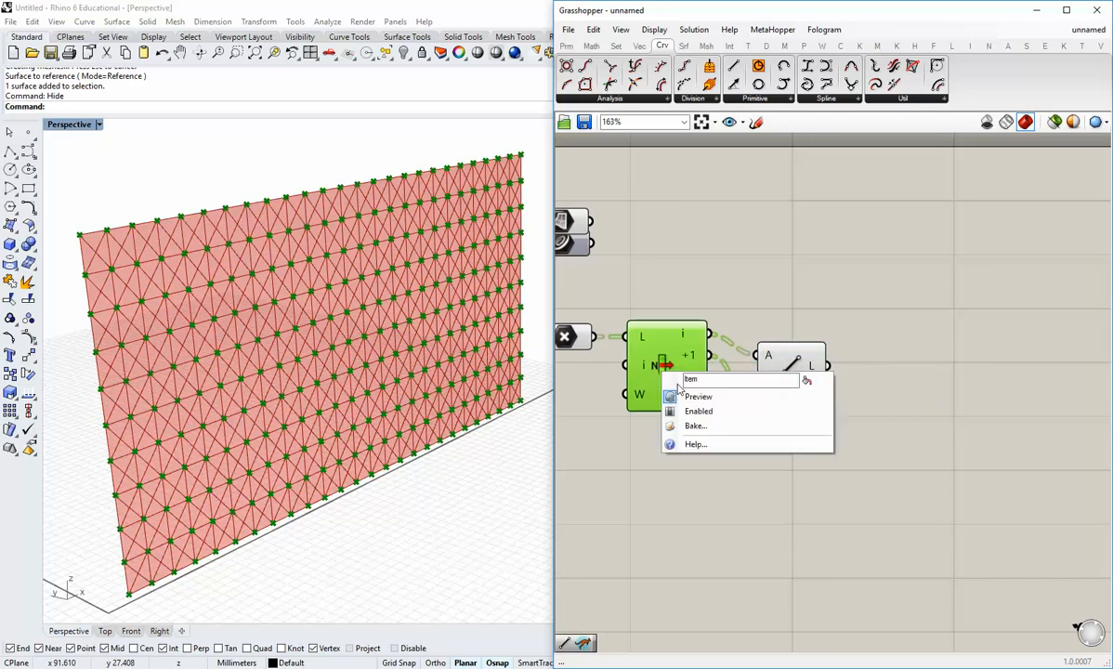
click(683, 396)
right_drag(616, 354, 657, 355)
right_click(613, 339)
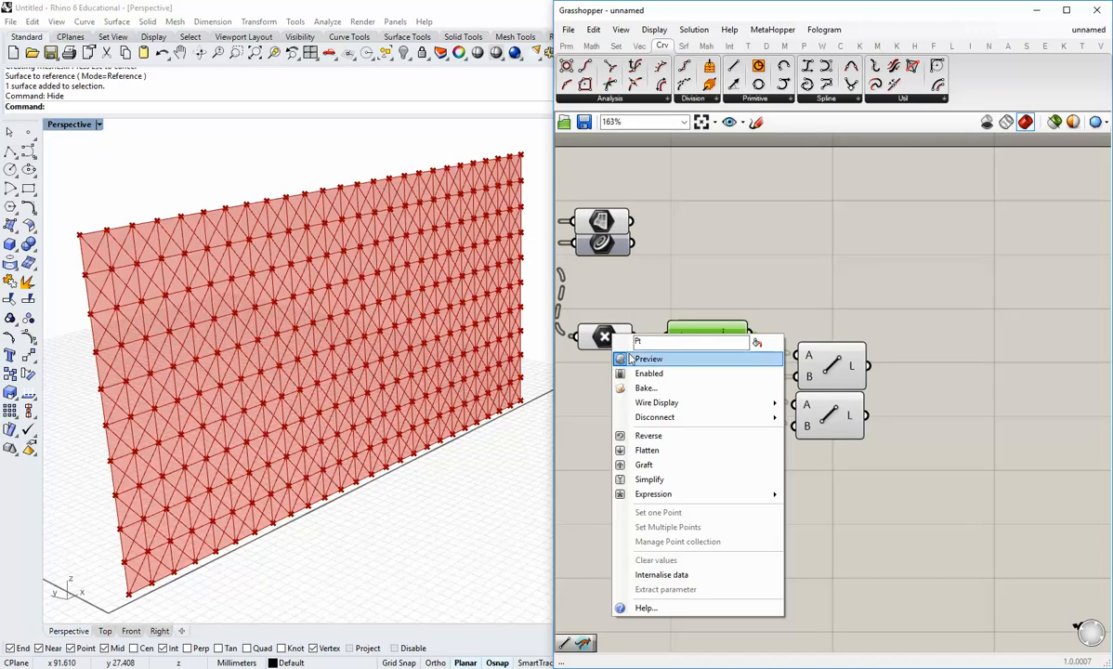
click(648, 358)
Hide and restore the preview of each Line component in turn to check the two diagonal directions.
right_click(854, 376)
click(859, 390)
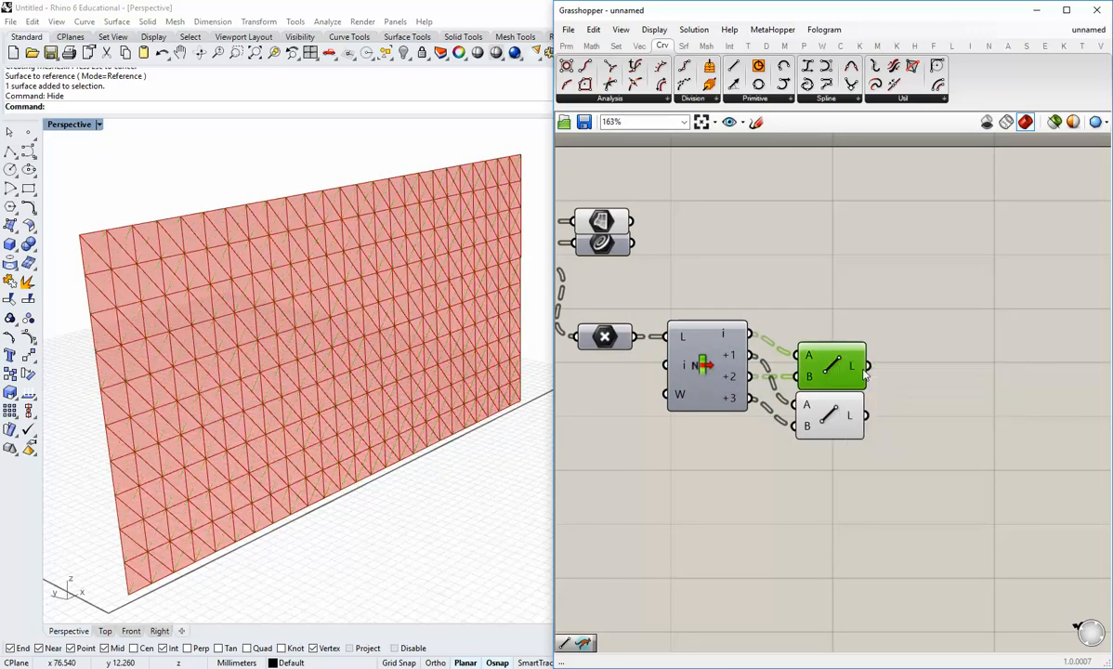
click(866, 323)
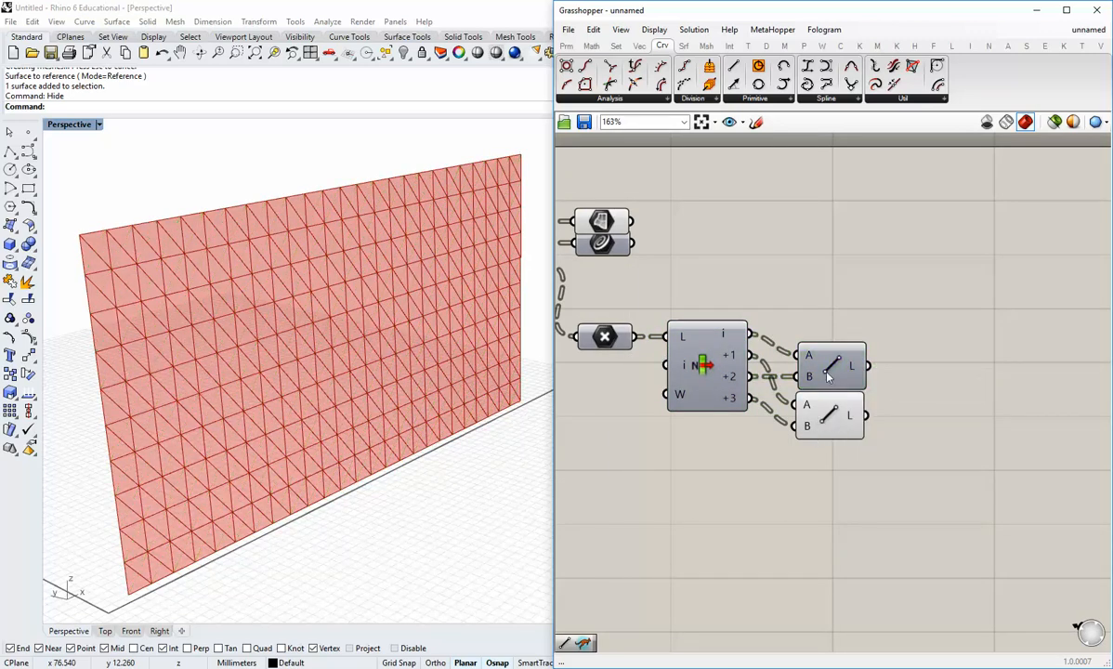
right_click(830, 373)
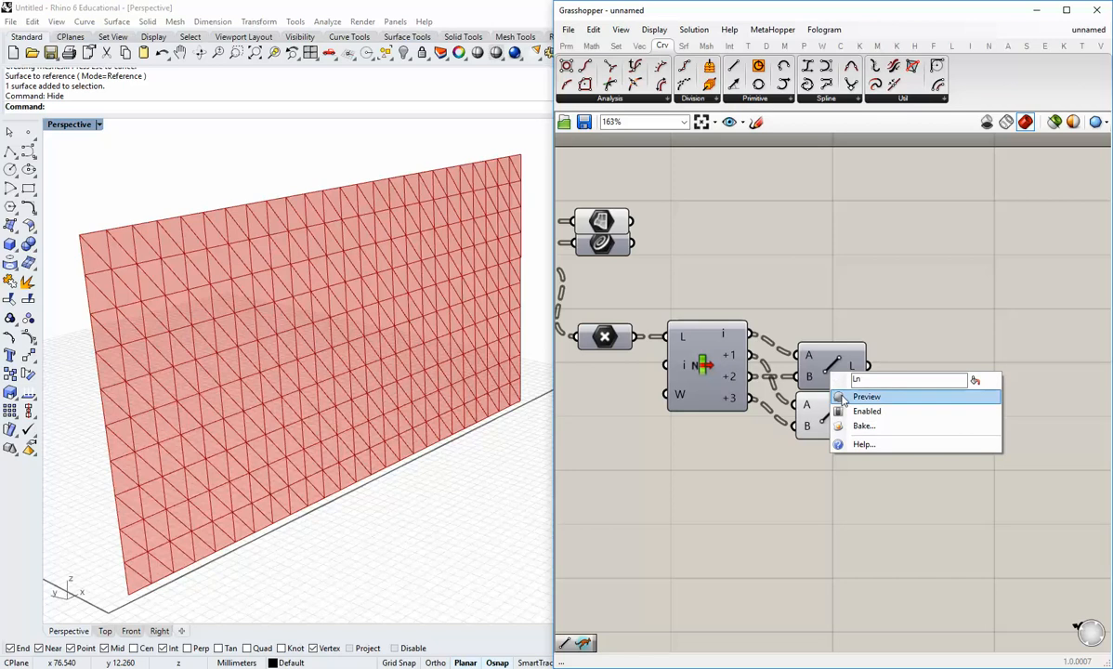
click(842, 399)
click(837, 413)
right_click(838, 413)
click(847, 438)
click(844, 463)
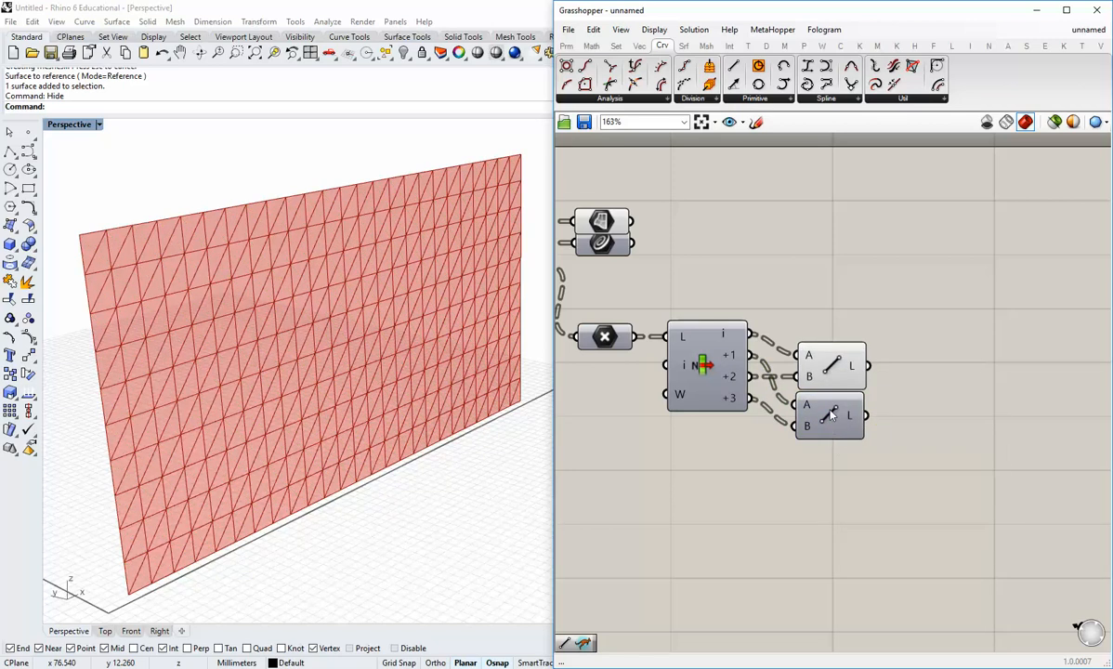
right_click(831, 416)
click(849, 436)
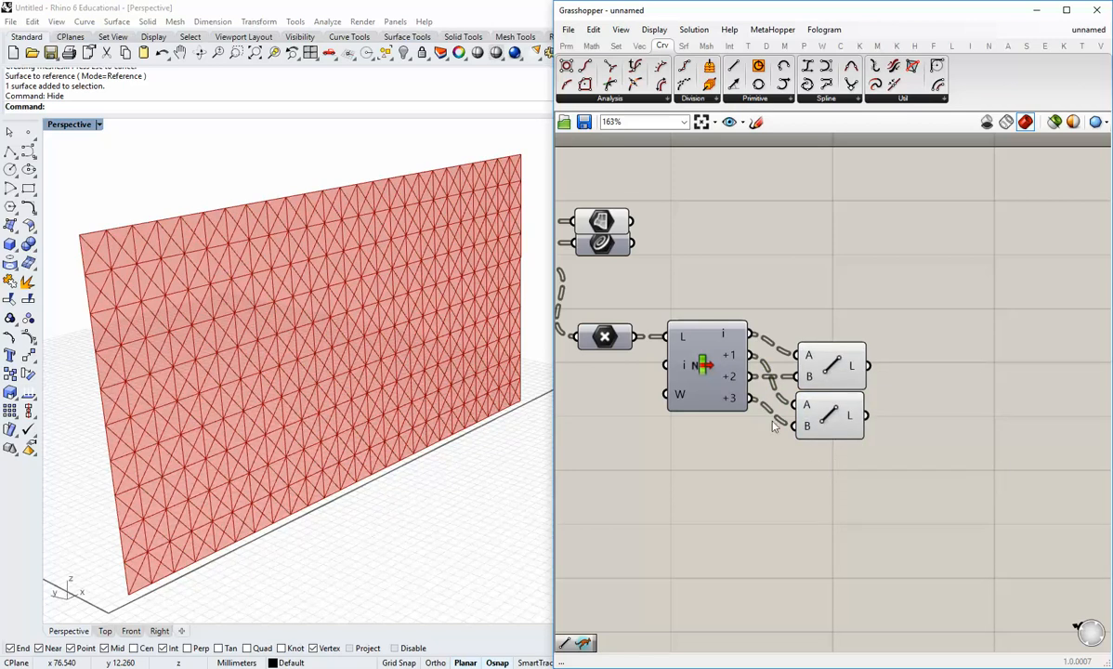
Turn off the Surface parameter's preview and view the diagonal lines on their own.
right_drag(646, 312, 739, 343)
right_click(692, 252)
click(709, 273)
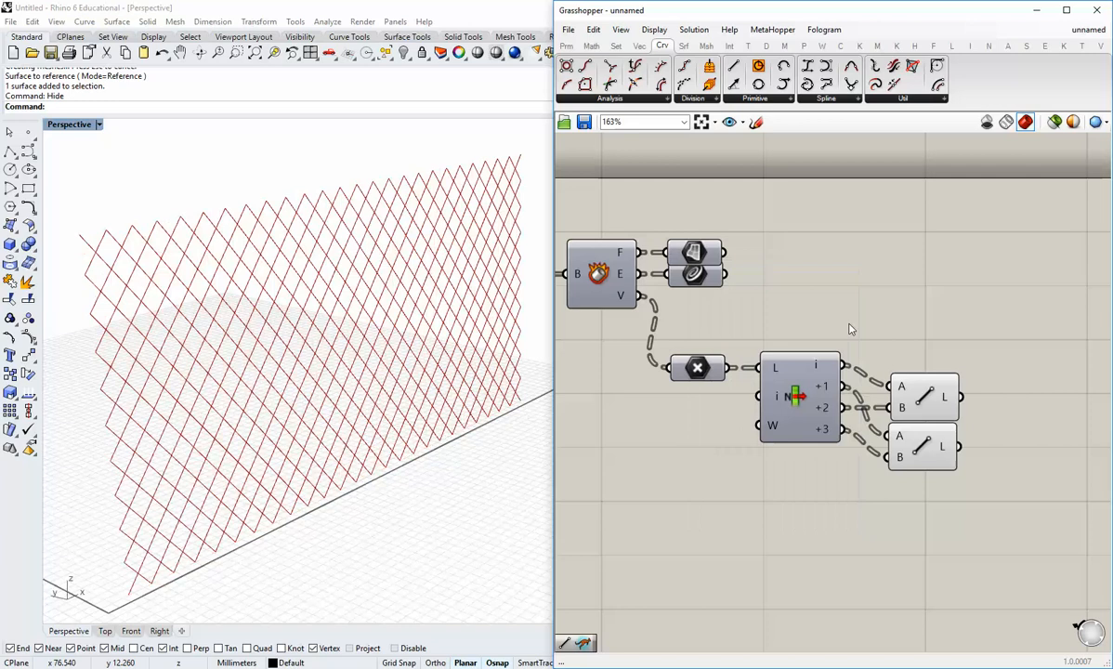
right_drag(382, 415, 377, 450)
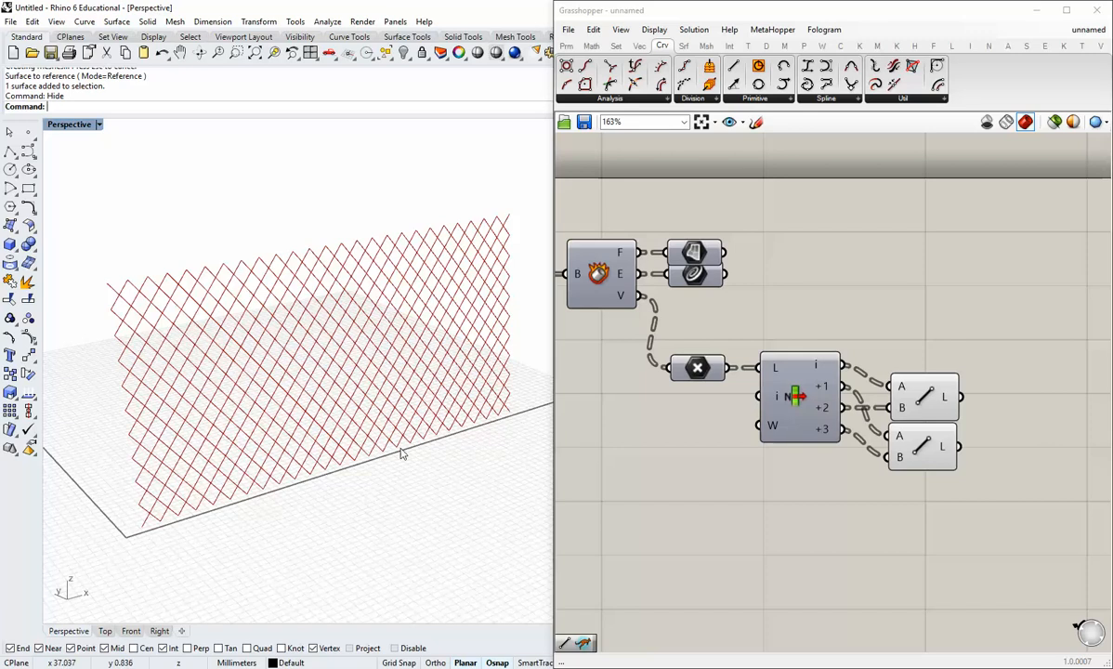
Select the upper Line component to examine which diagonals it produces.
click(935, 402)
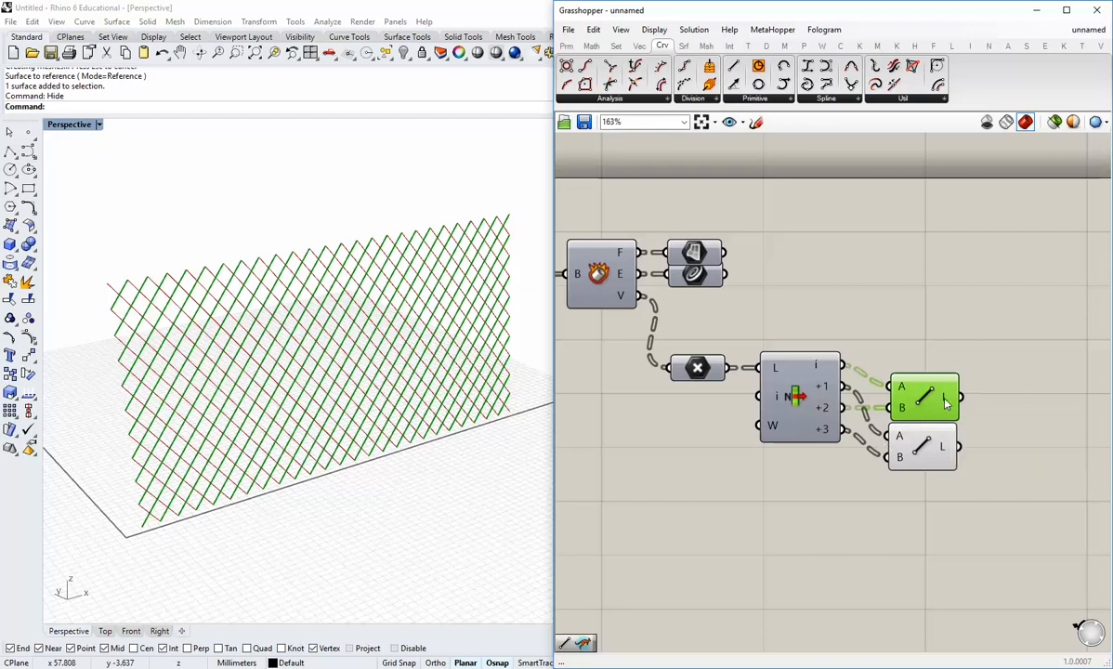
mouse_move(946, 403)
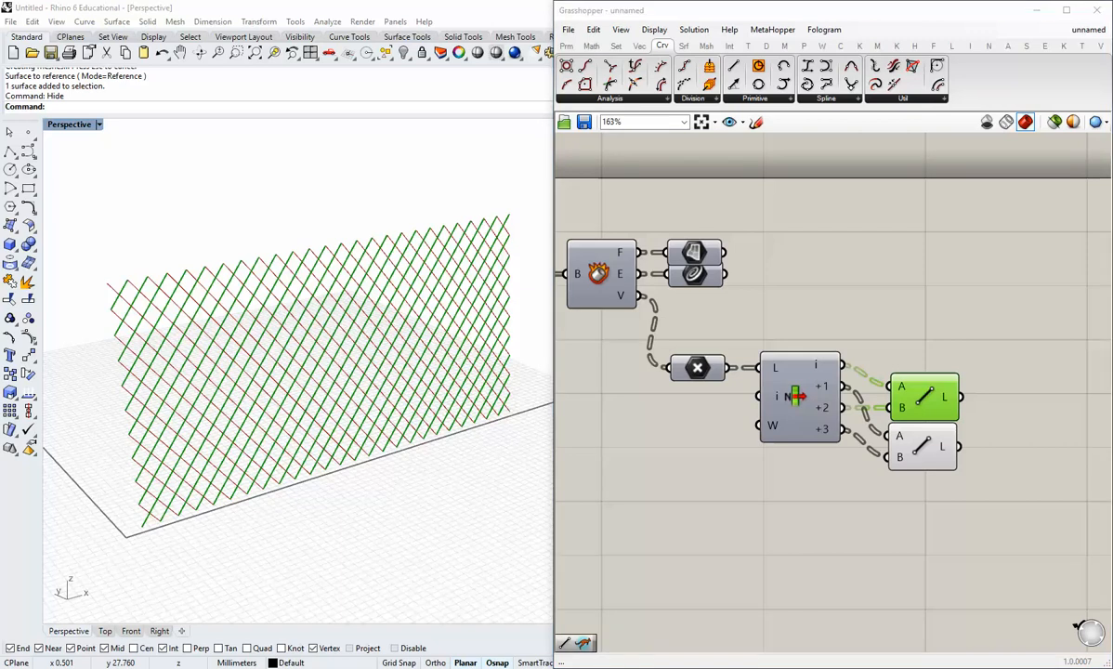
click(925, 362)
Flatten the upper Line component's output and try joining its lines with a Join Curves component.
right_drag(946, 374, 798, 351)
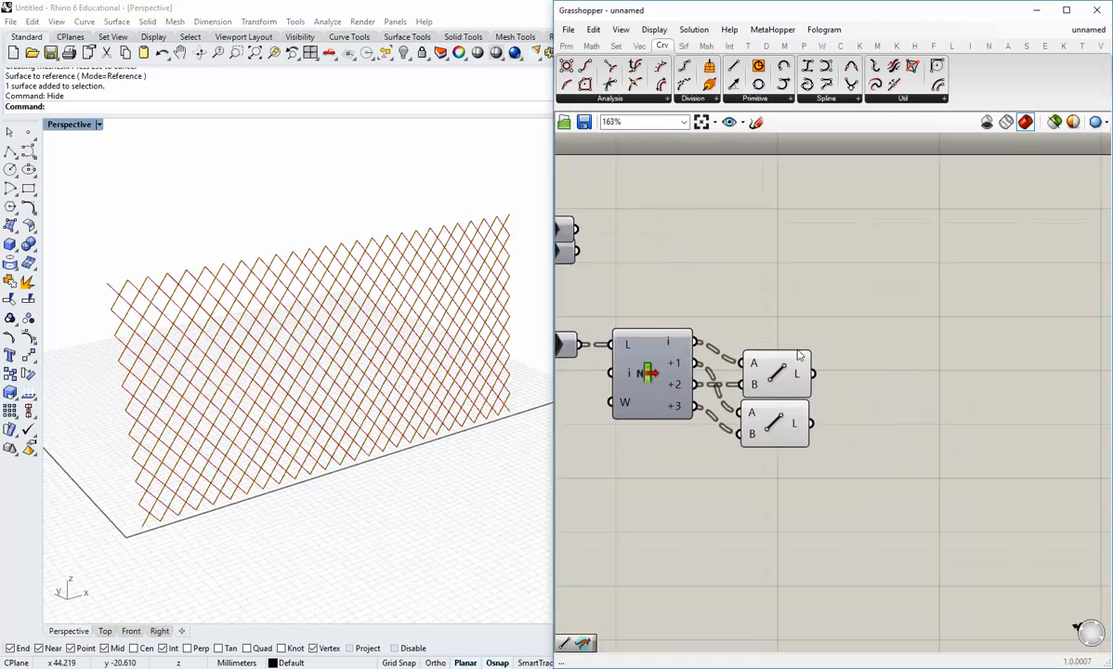
right_click(801, 376)
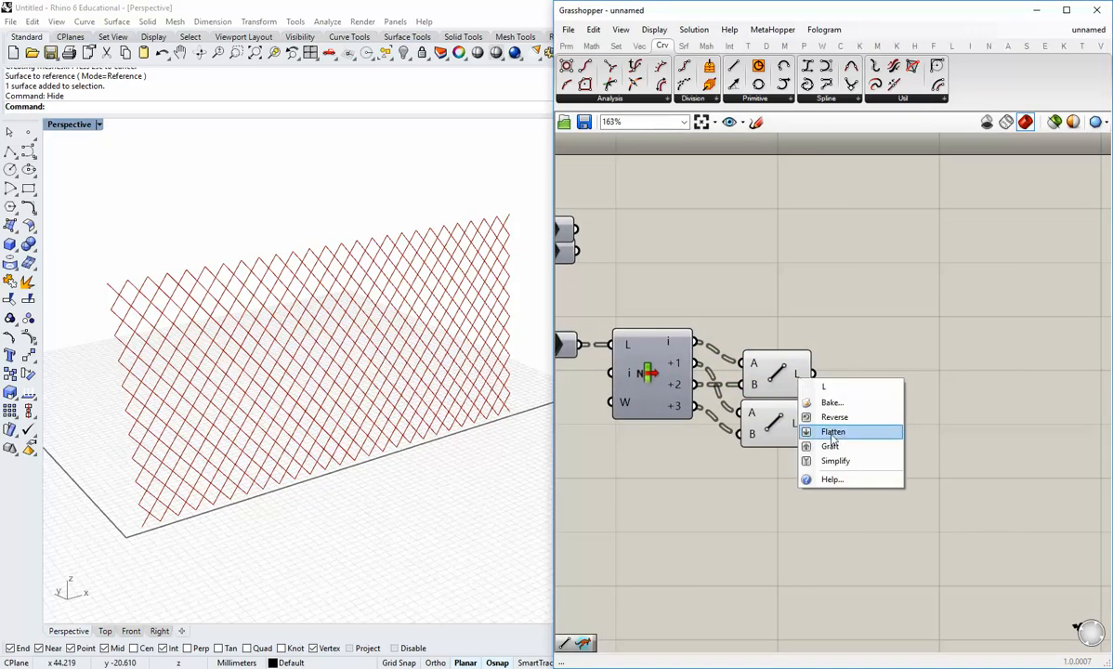
click(831, 433)
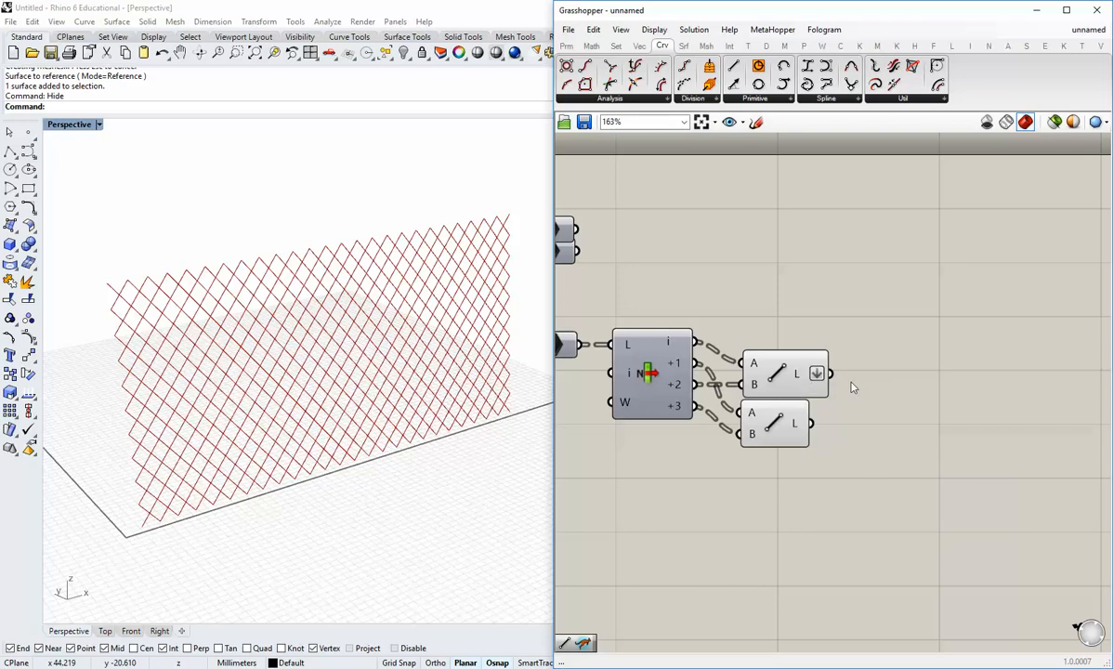
double_click(878, 376)
text(join)
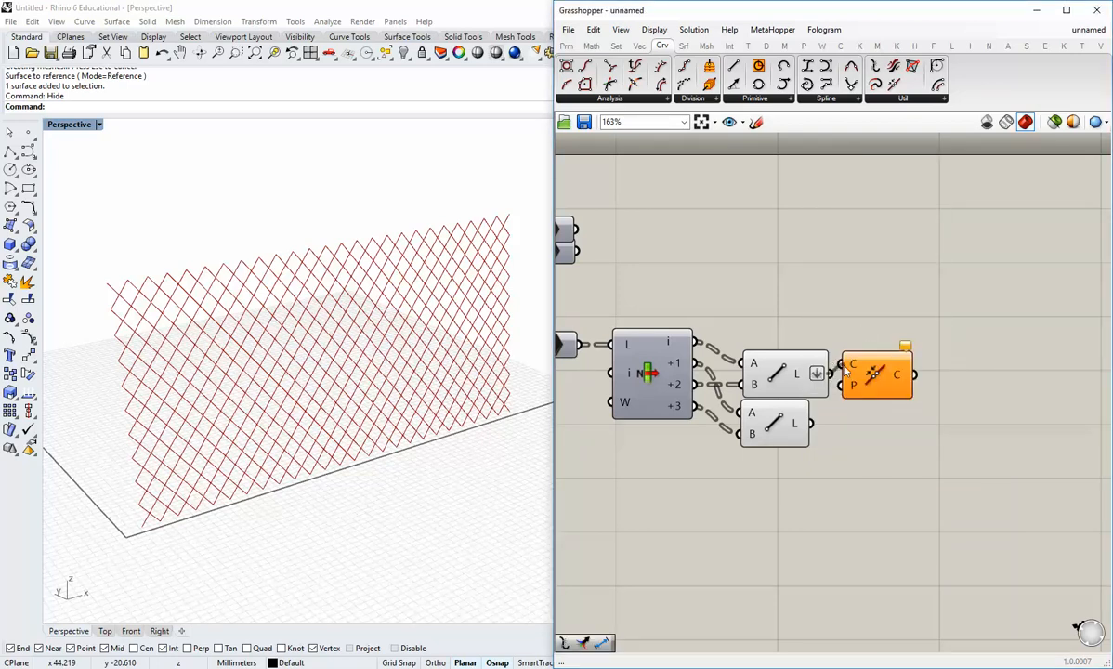
drag(902, 376, 909, 387)
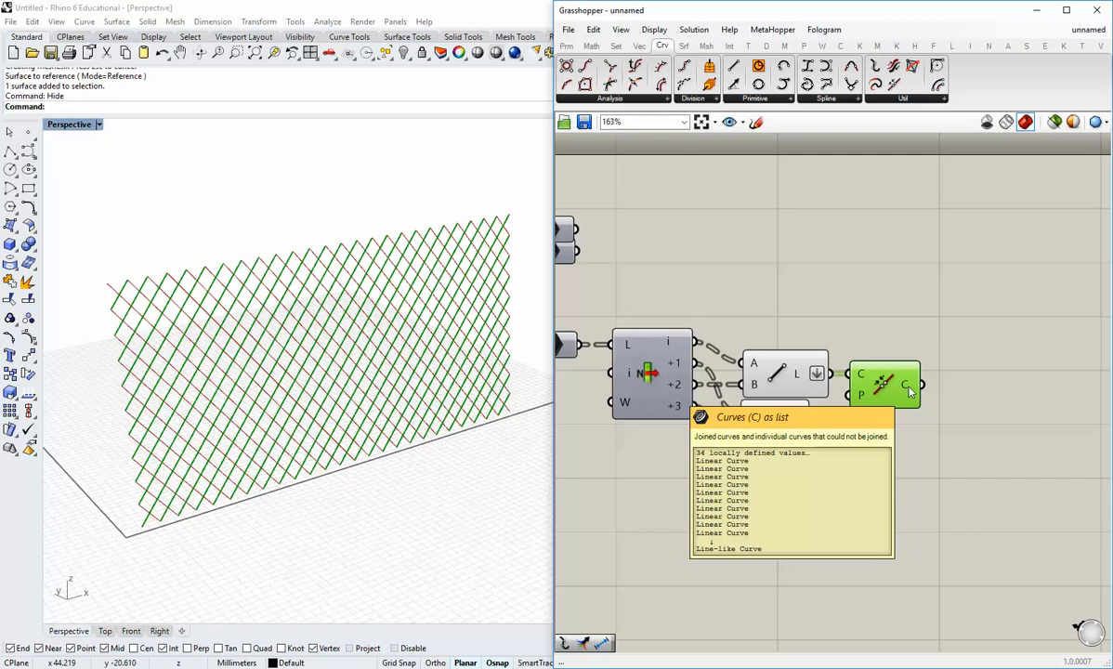
Turn off the upper Line component's preview and select Join Curves to check the joined curves.
click(783, 384)
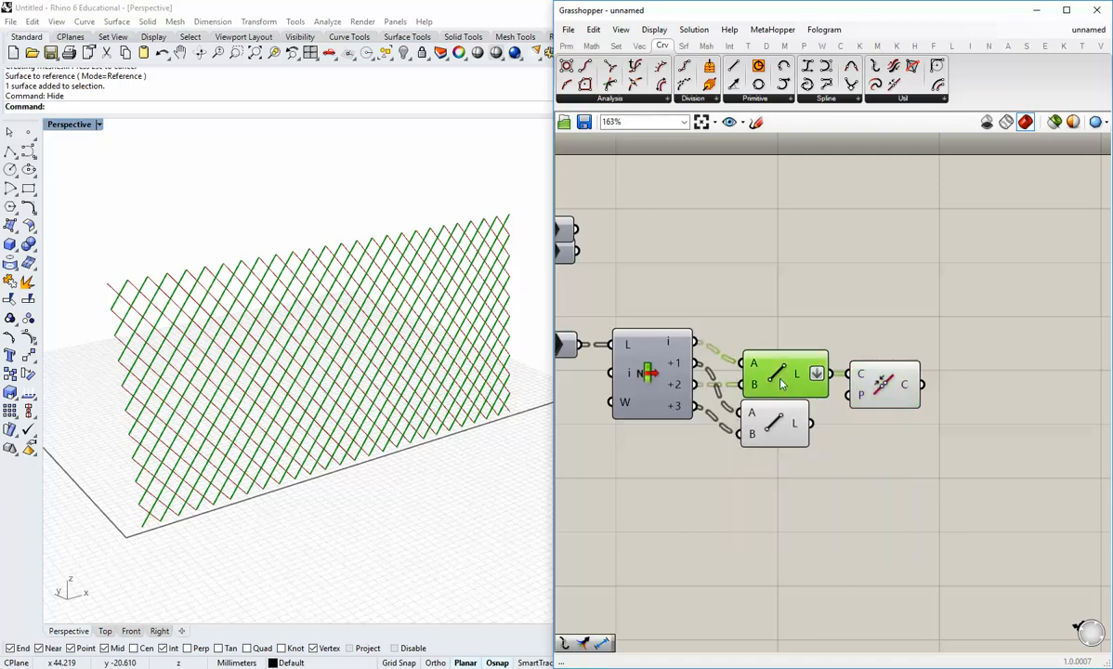
right_click(783, 384)
click(811, 401)
click(895, 387)
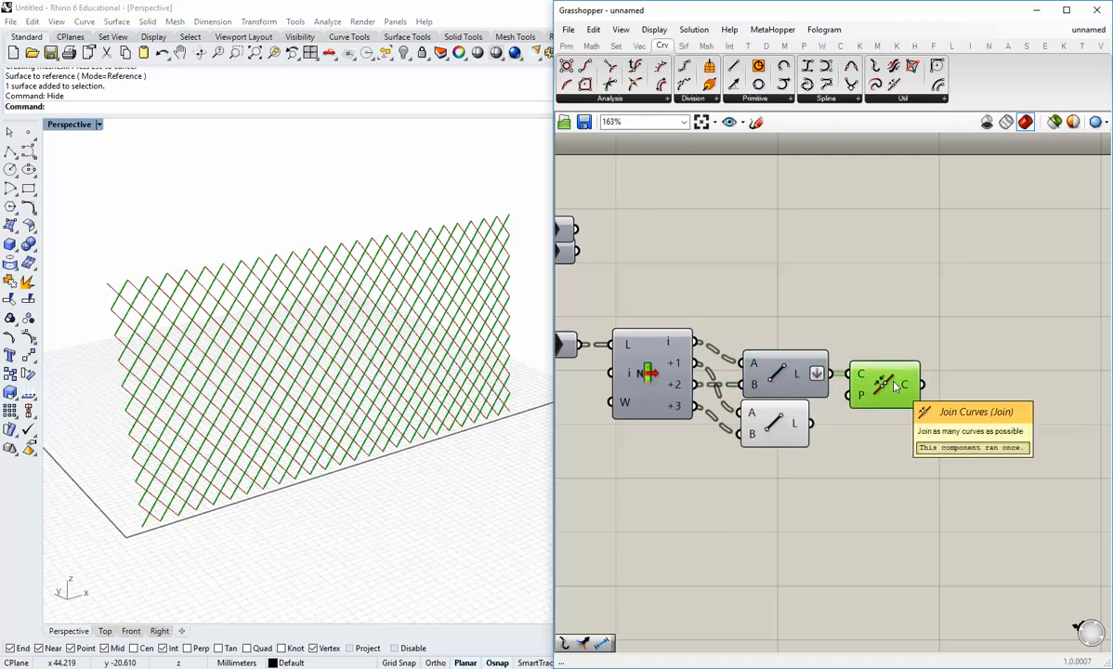
click(887, 424)
Delete the Join Curves component and restore the upper Line component's unflattened output and preview.
drag(887, 386, 889, 526)
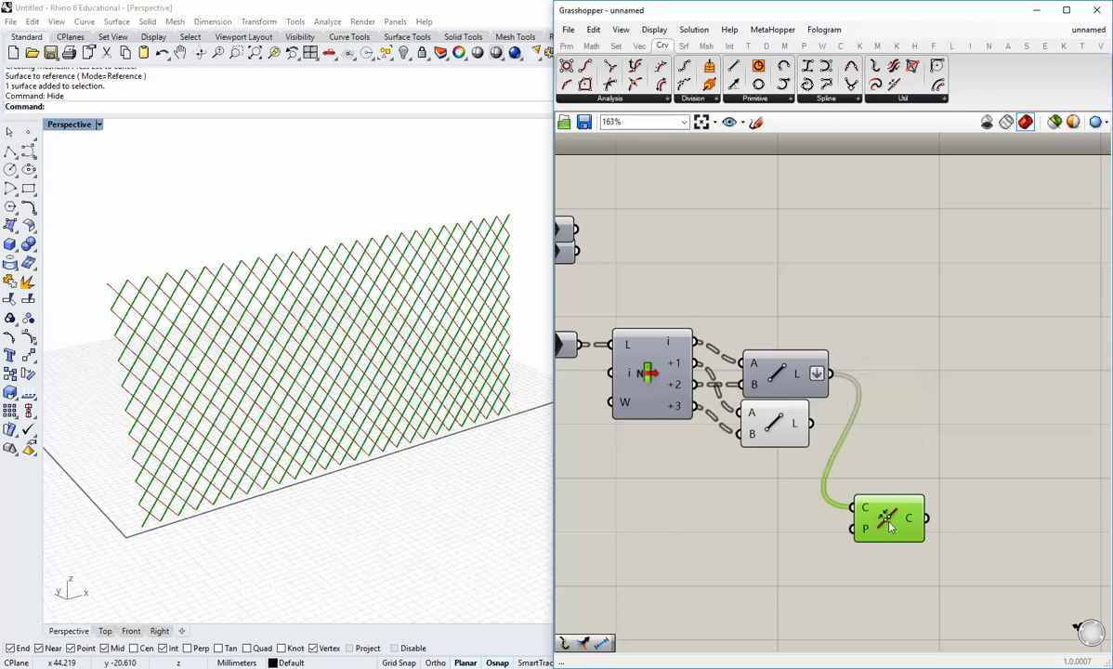
key(Delete)
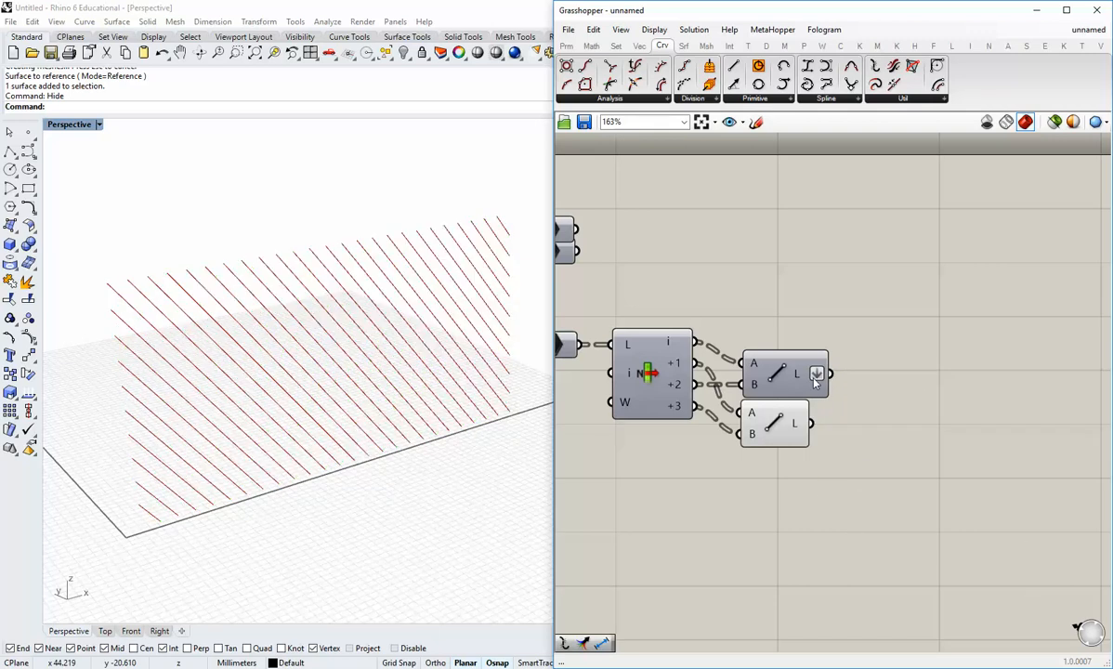
right_click(816, 381)
click(836, 430)
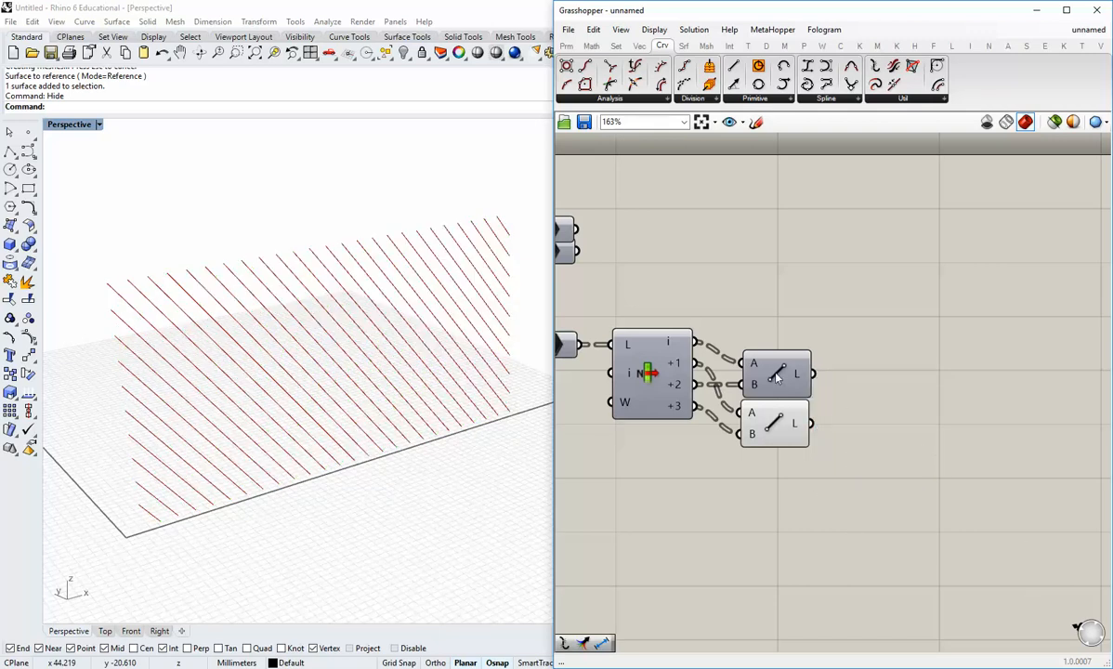
right_click(777, 376)
click(807, 393)
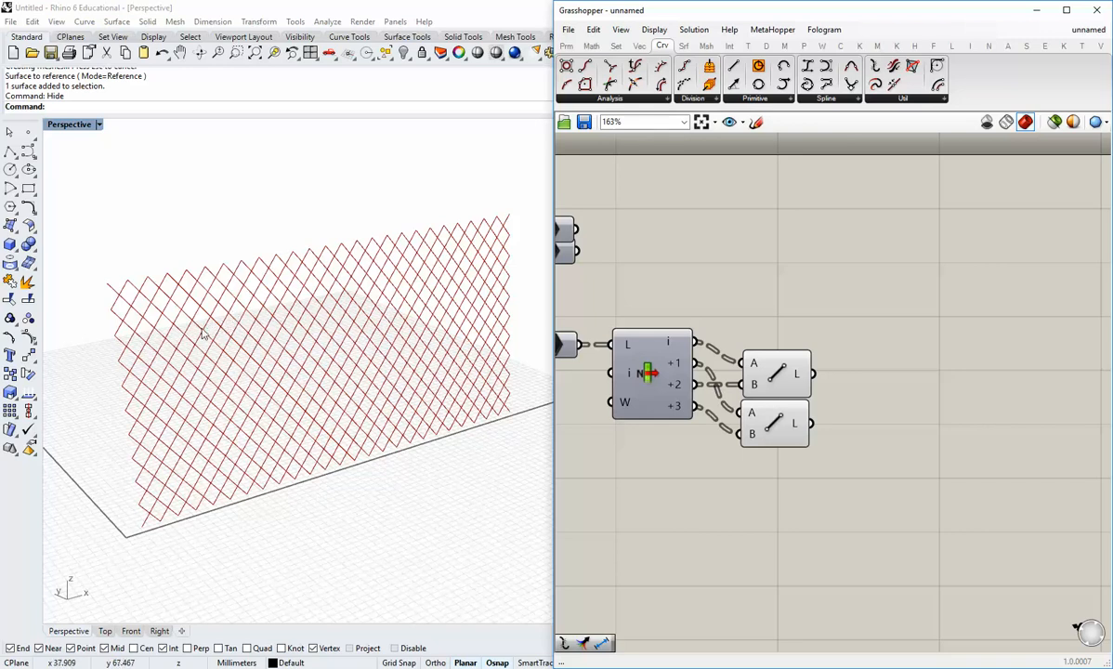
Turn on the preview of the Surface parameter connected to the deconstructed faces.
right_drag(284, 399, 307, 403)
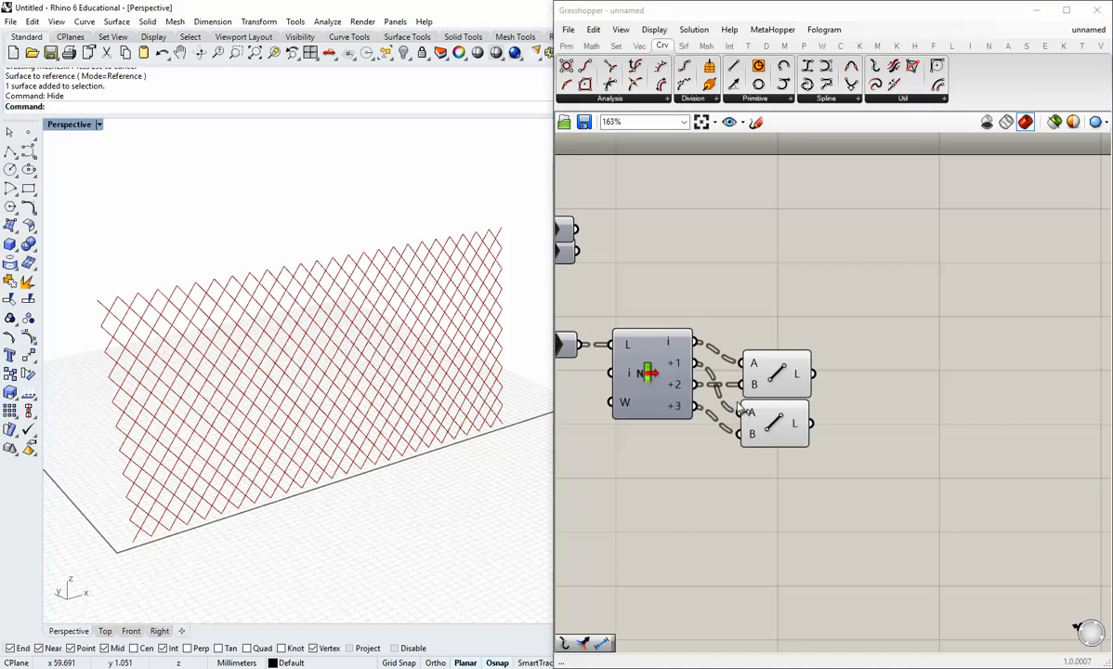
right_drag(613, 233, 816, 297)
right_click(724, 280)
click(821, 316)
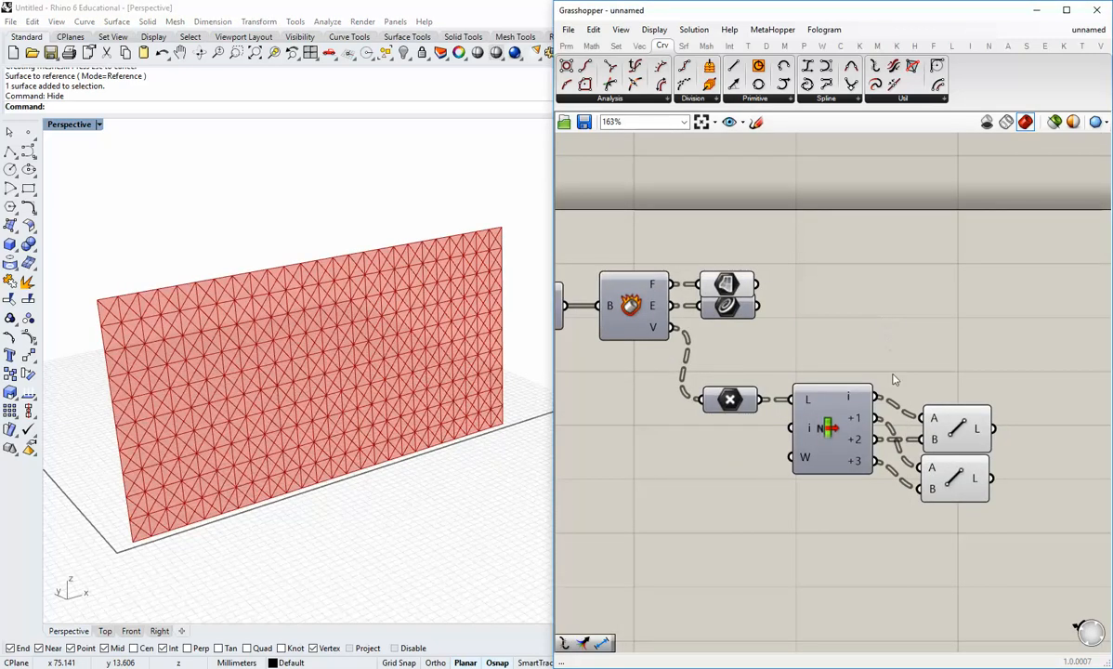
scroll(360, 417, up, 5)
right_drag(696, 428, 606, 379)
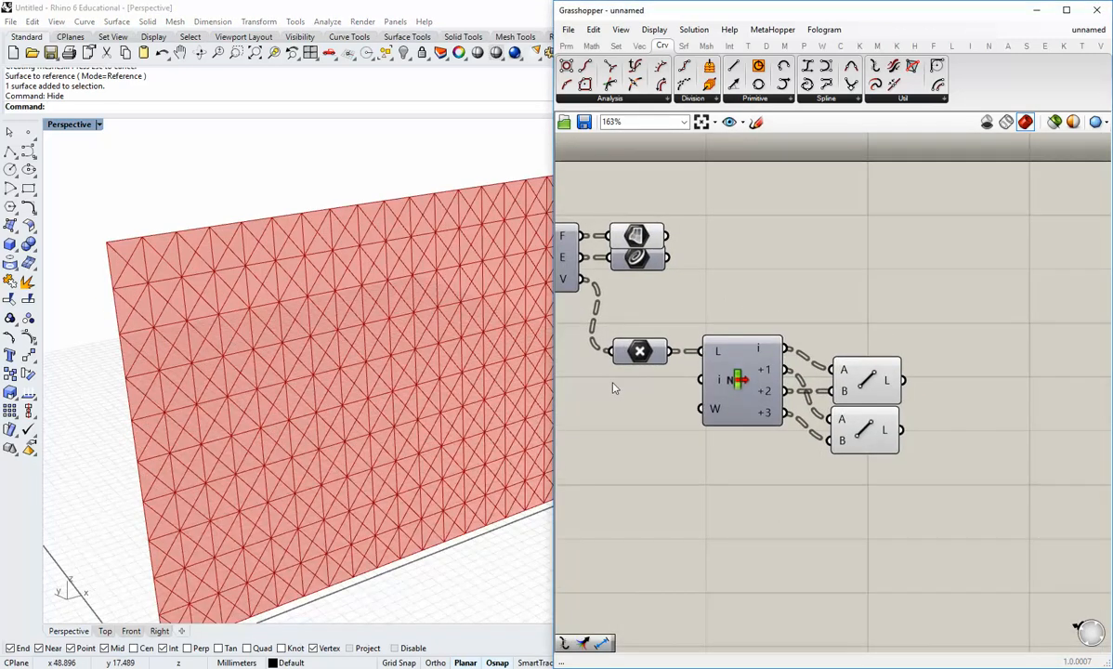
Turn off the lower Line component's preview and widen the Rhino window beside the Grasshopper canvas.
click(861, 395)
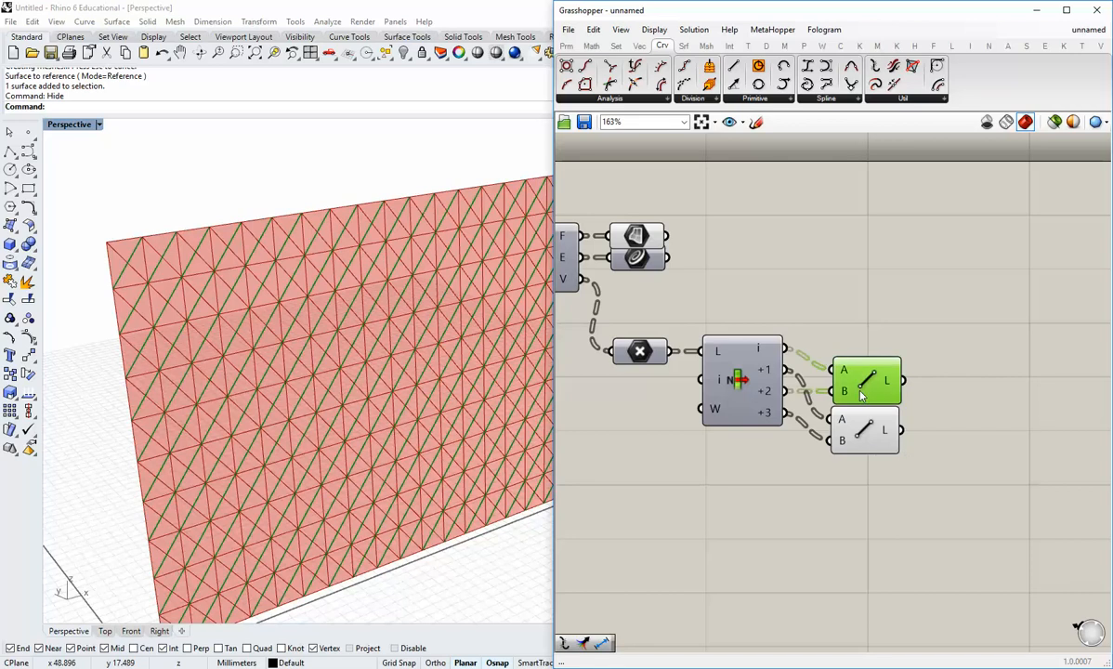
click(871, 445)
right_click(870, 445)
click(896, 499)
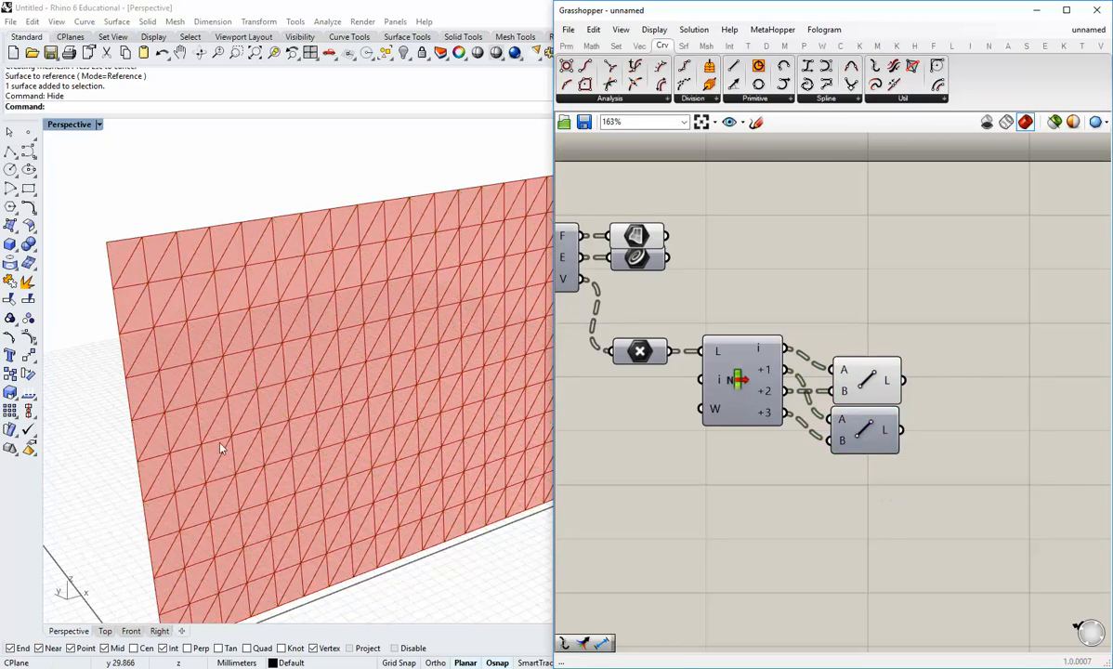
scroll(301, 402, down, 3)
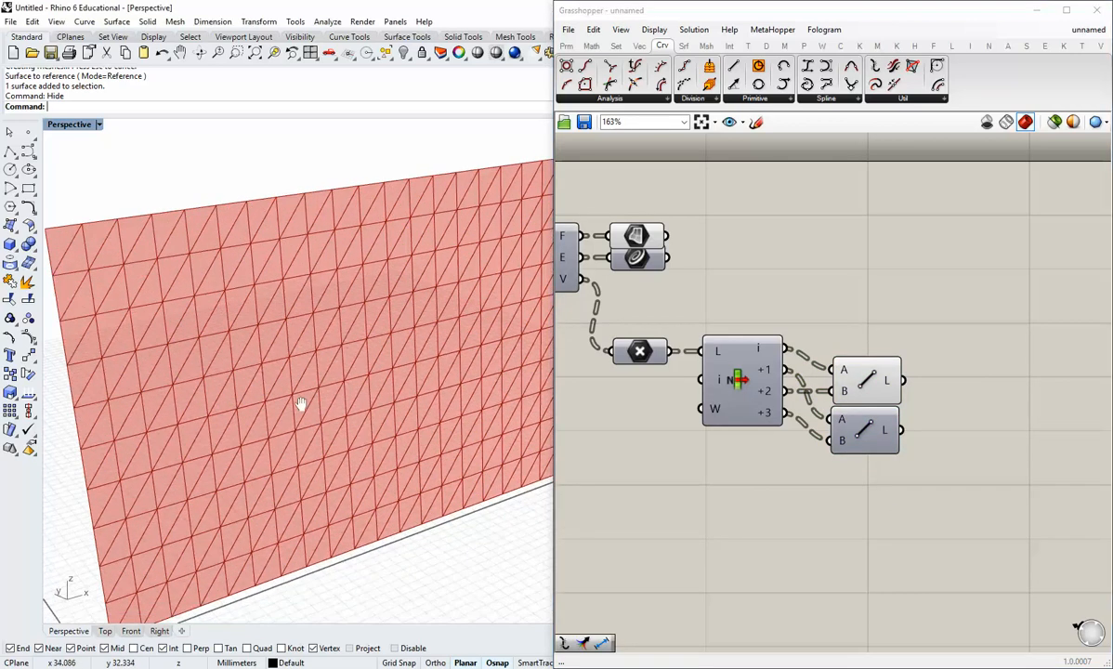
scroll(229, 451, up, 3)
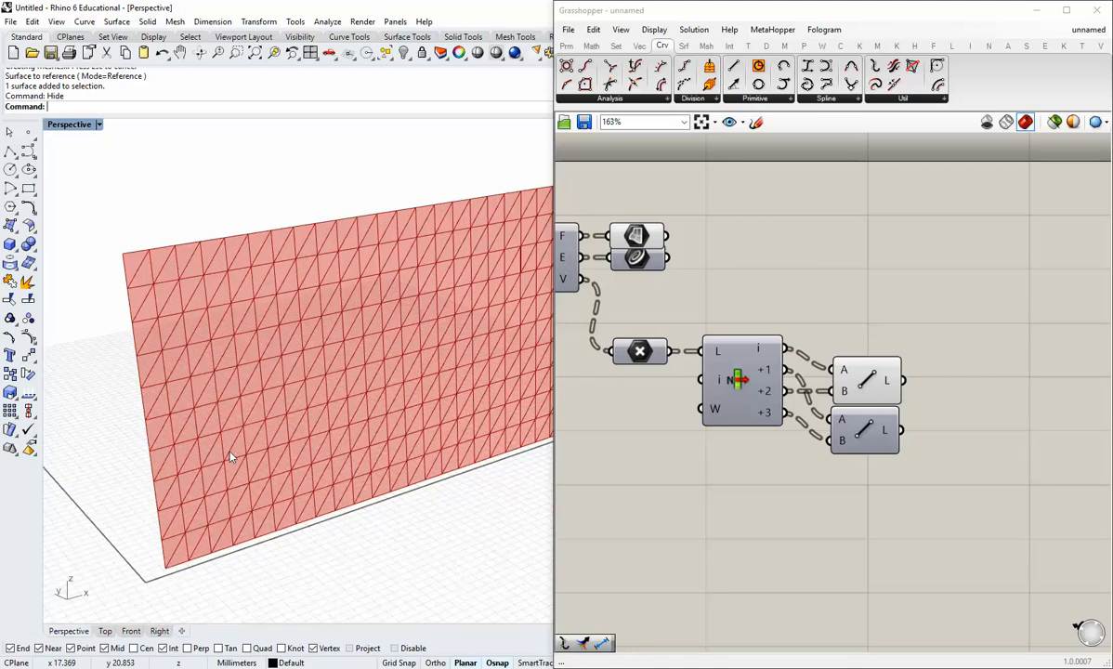
scroll(249, 451, down, 2)
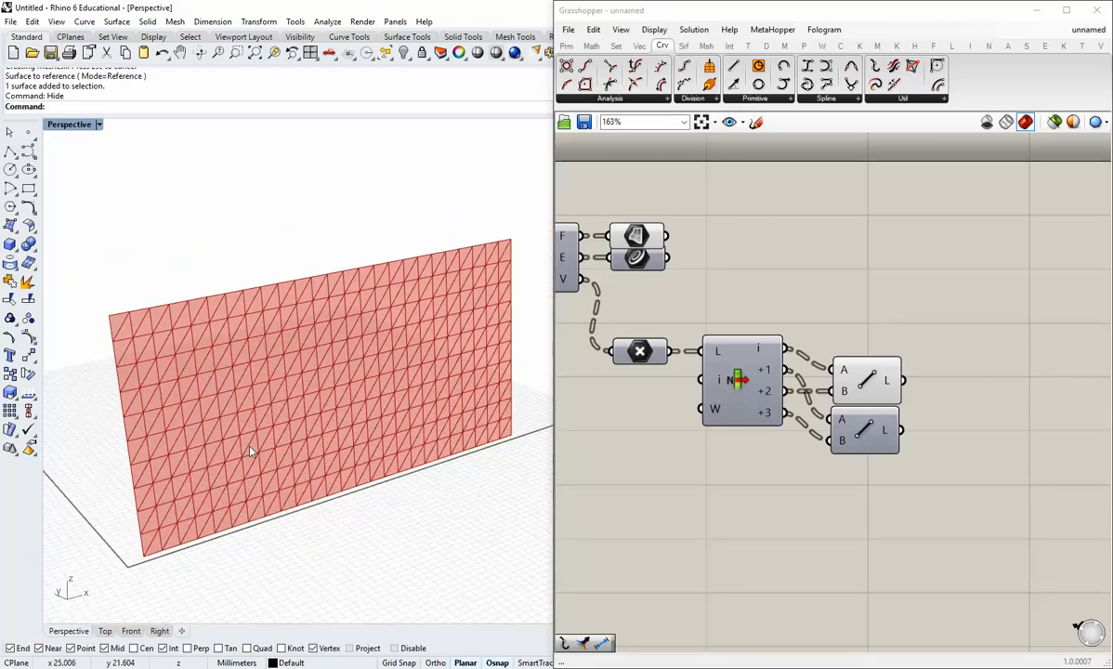
scroll(249, 452, up, 3)
drag(554, 440, 574, 442)
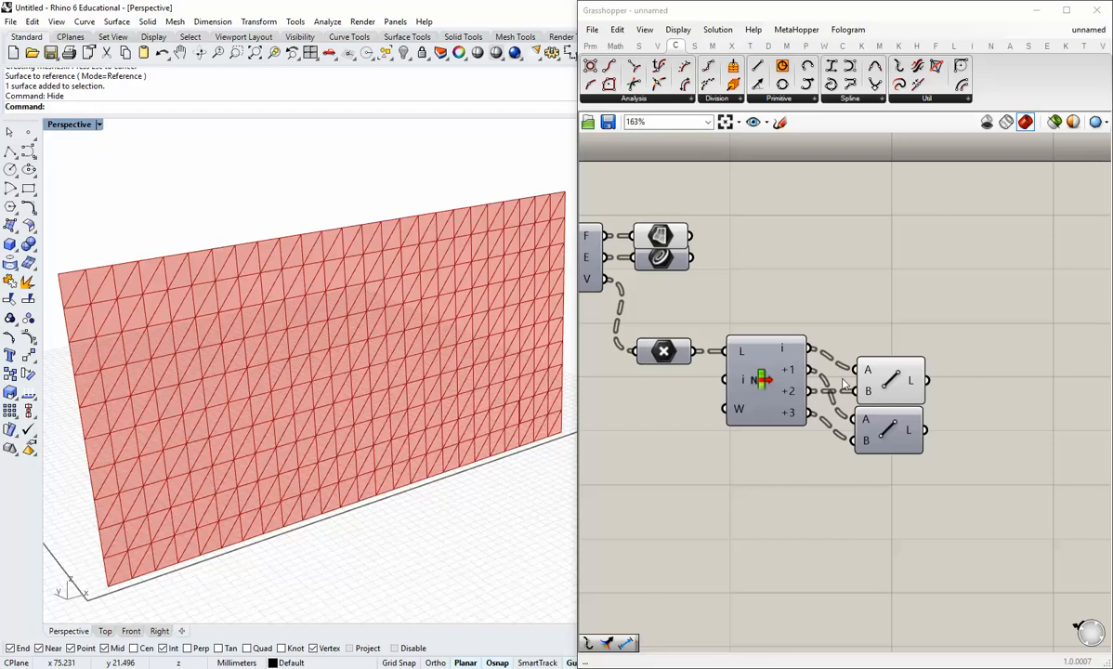
Move the upper Line component up and feed its output into the C input of a new Evaluate Curve component.
right_drag(783, 406, 767, 390)
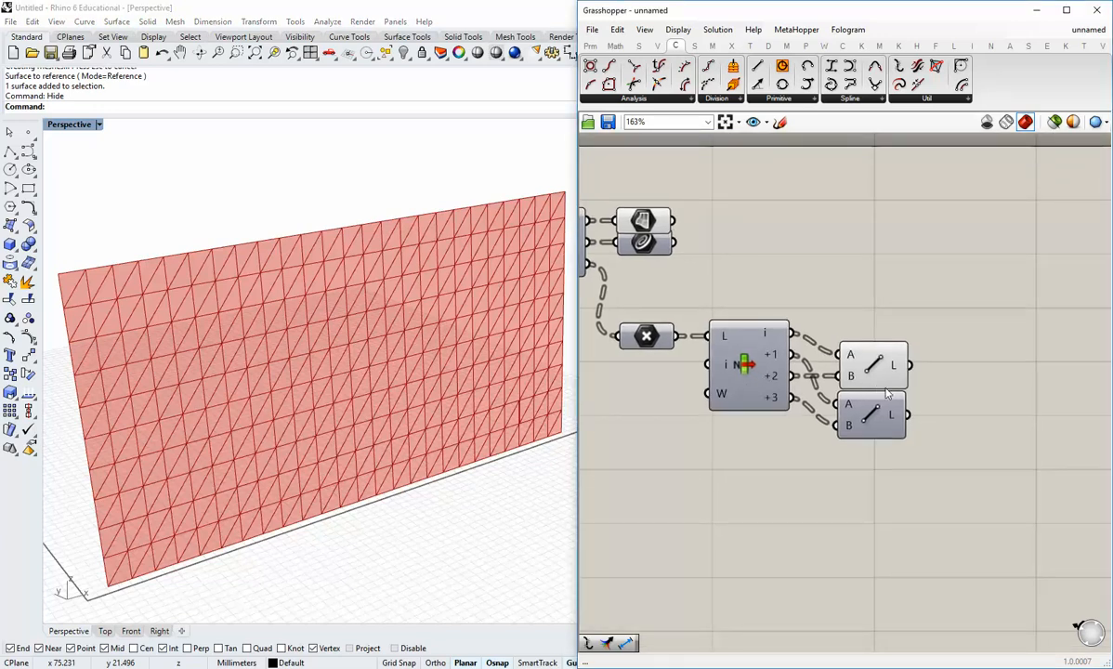
click(867, 347)
click(800, 270)
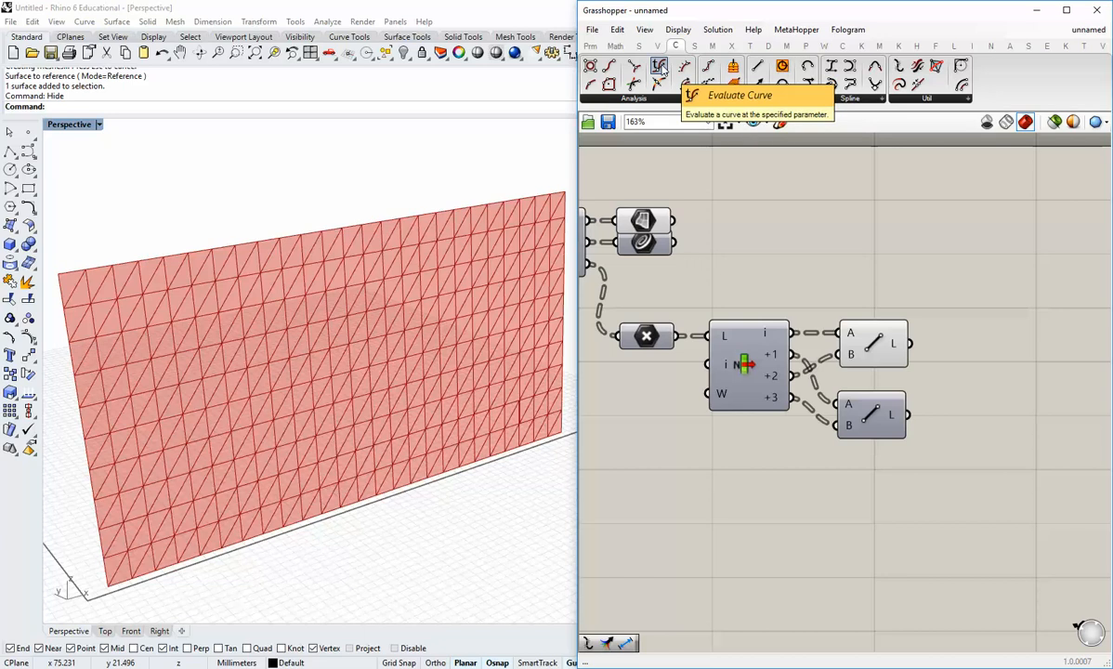
click(664, 98)
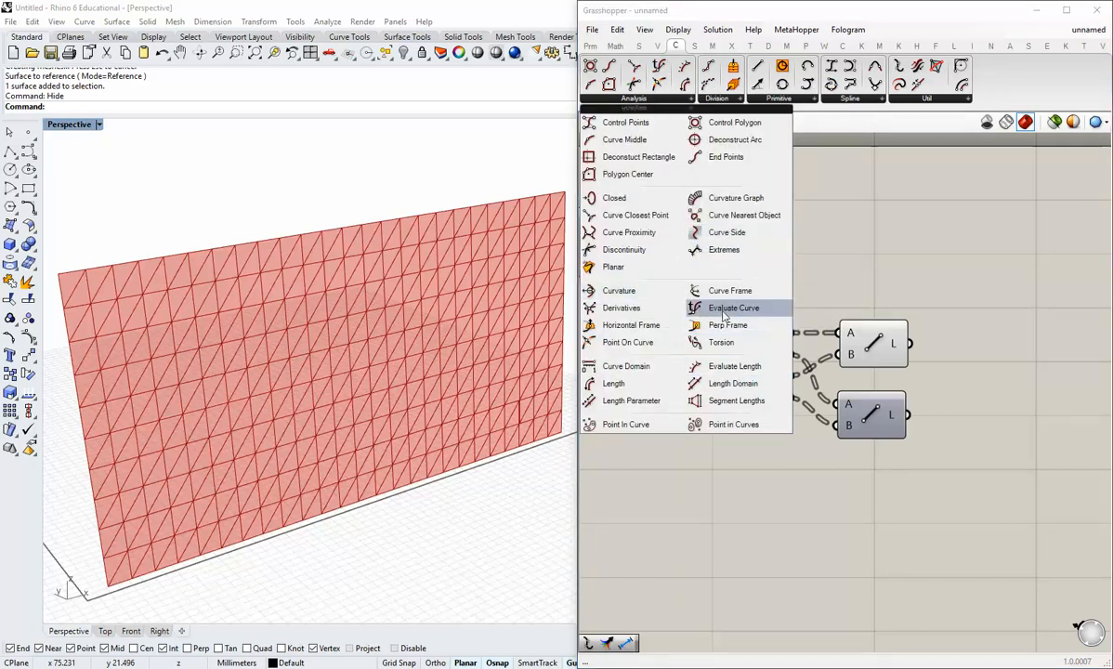
drag(724, 310, 1035, 365)
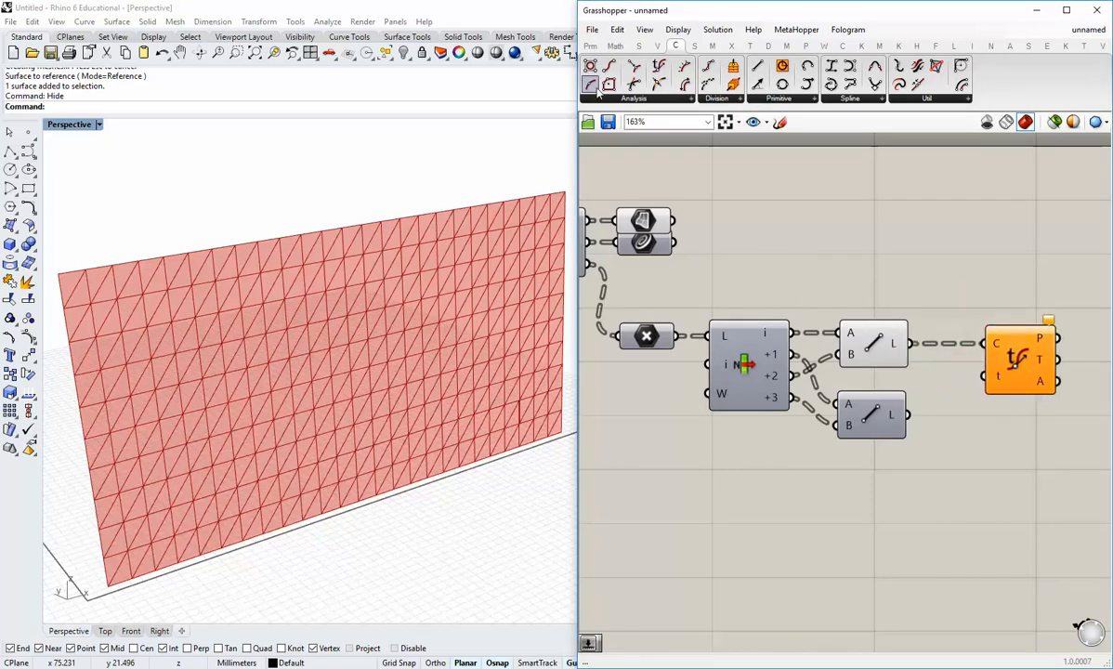
Drive Evaluate Curve's t input with a new number slider set to 0.674.
click(590, 46)
drag(787, 75, 843, 263)
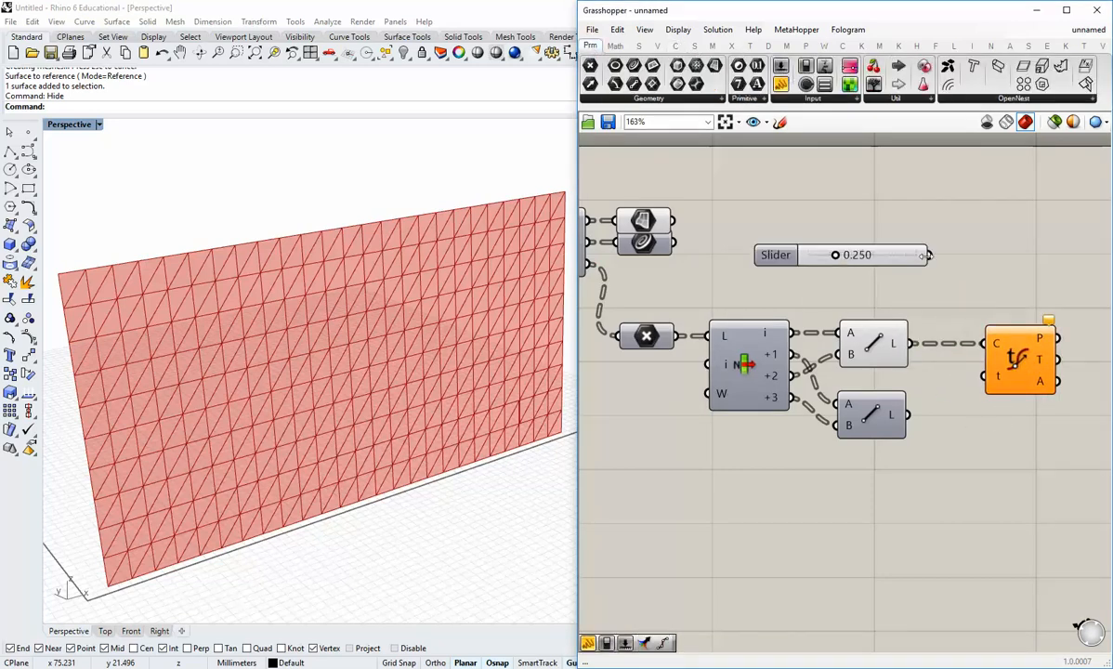
drag(927, 254, 955, 378)
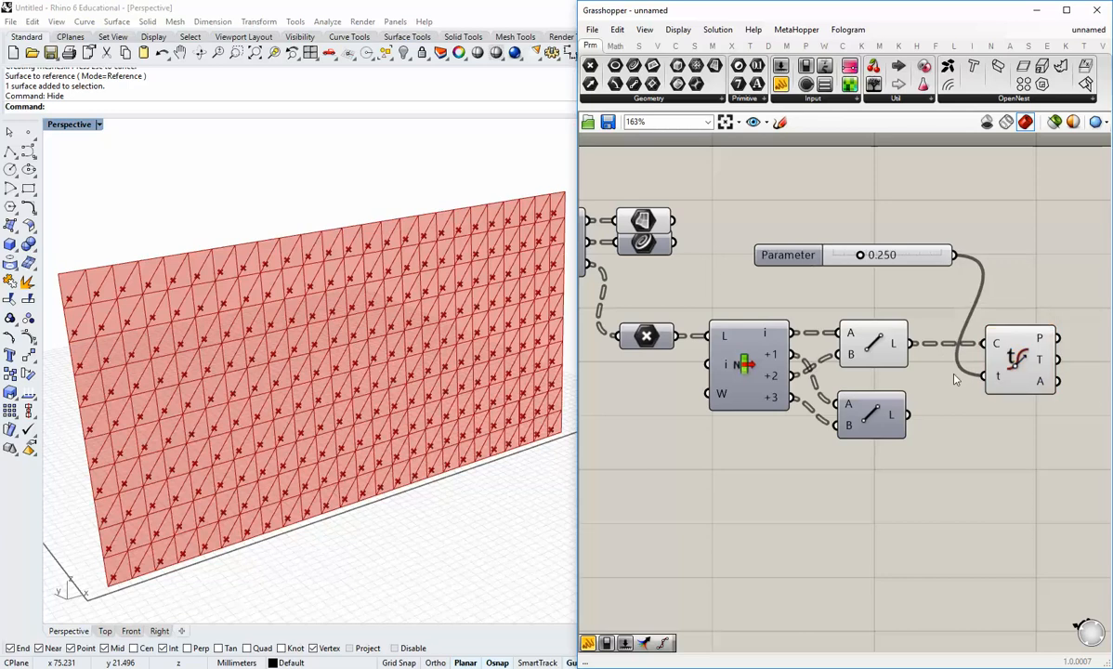
right_drag(956, 379, 964, 407)
drag(869, 284, 916, 309)
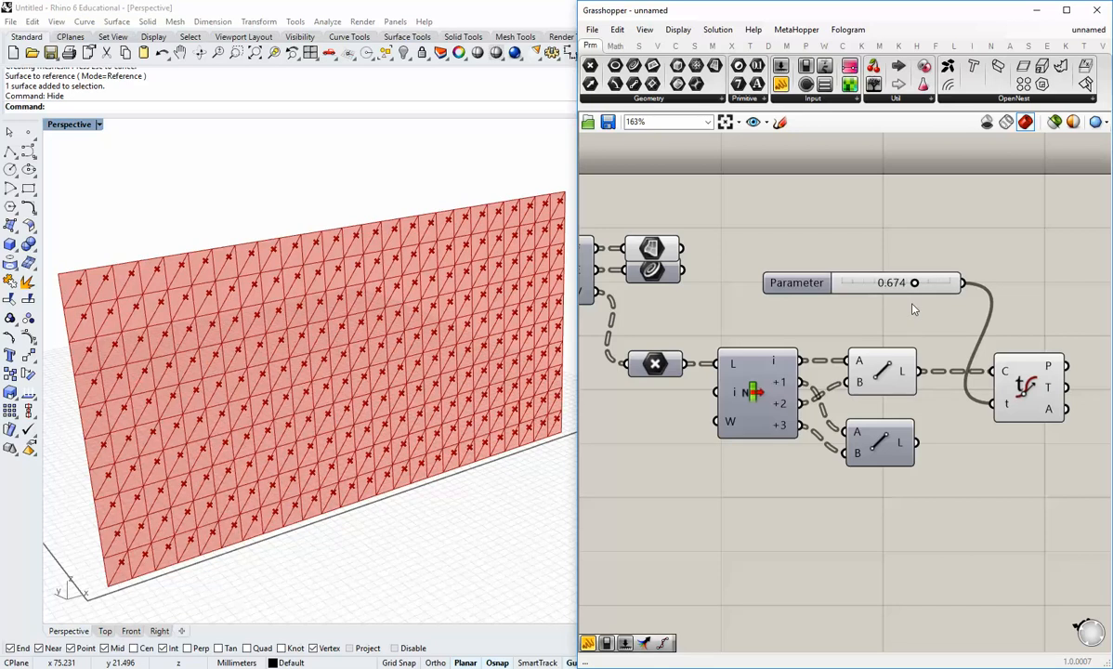
Reposition the Parameter slider slightly and turn off the Surface parameter's preview.
right_drag(869, 291, 833, 295)
drag(833, 295, 827, 299)
right_click(617, 253)
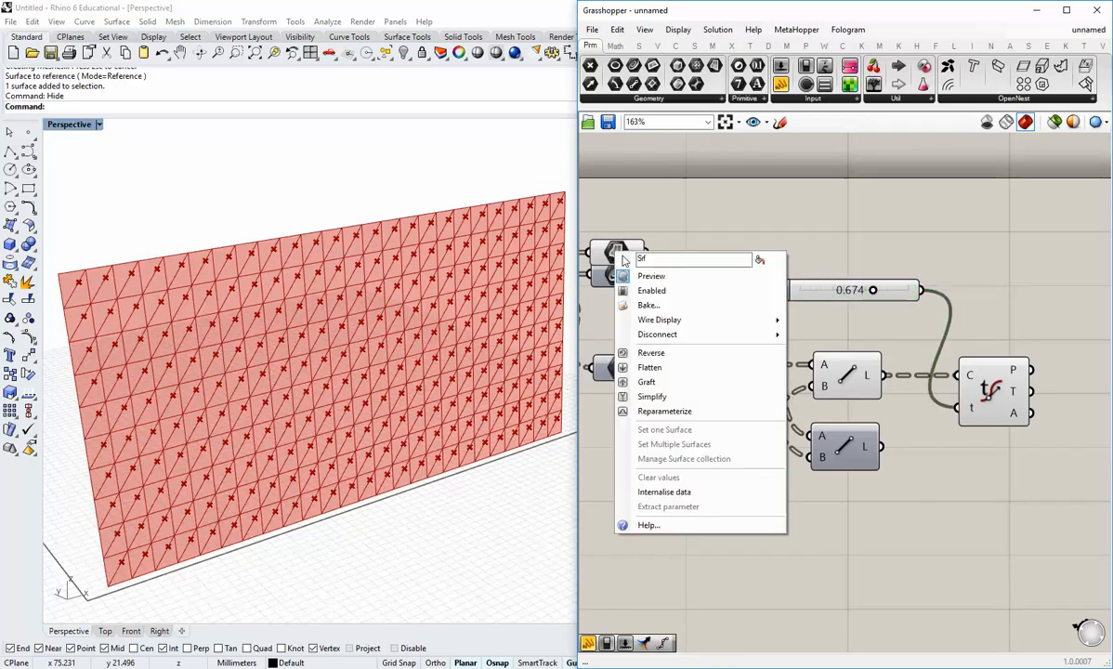
click(650, 276)
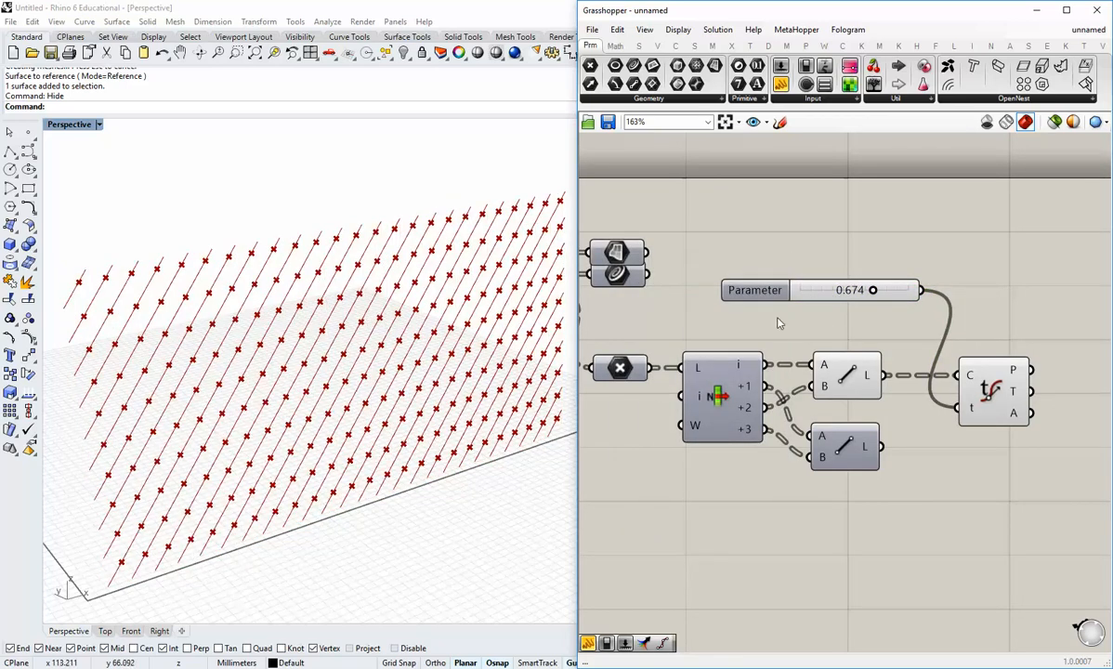
Move the lower Line component further down and shift Evaluate Curve slightly closer to the upper Line.
right_drag(819, 383, 763, 364)
drag(796, 425, 797, 516)
click(935, 369)
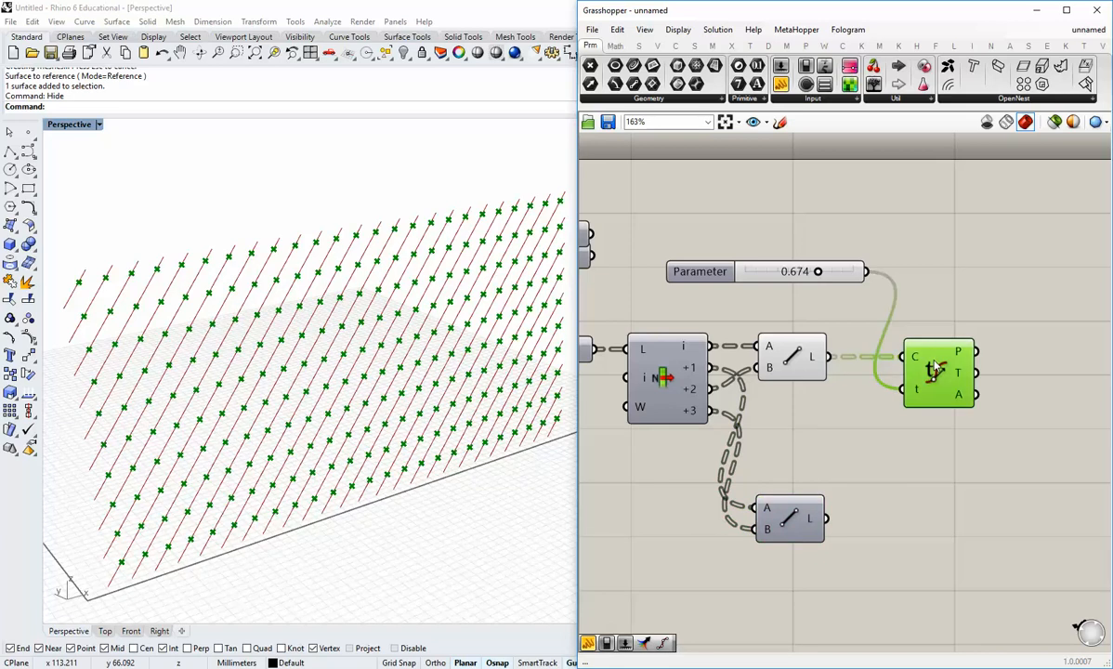
click(792, 412)
right_drag(814, 425, 788, 417)
drag(914, 367, 903, 367)
click(836, 411)
right_drag(816, 408, 791, 388)
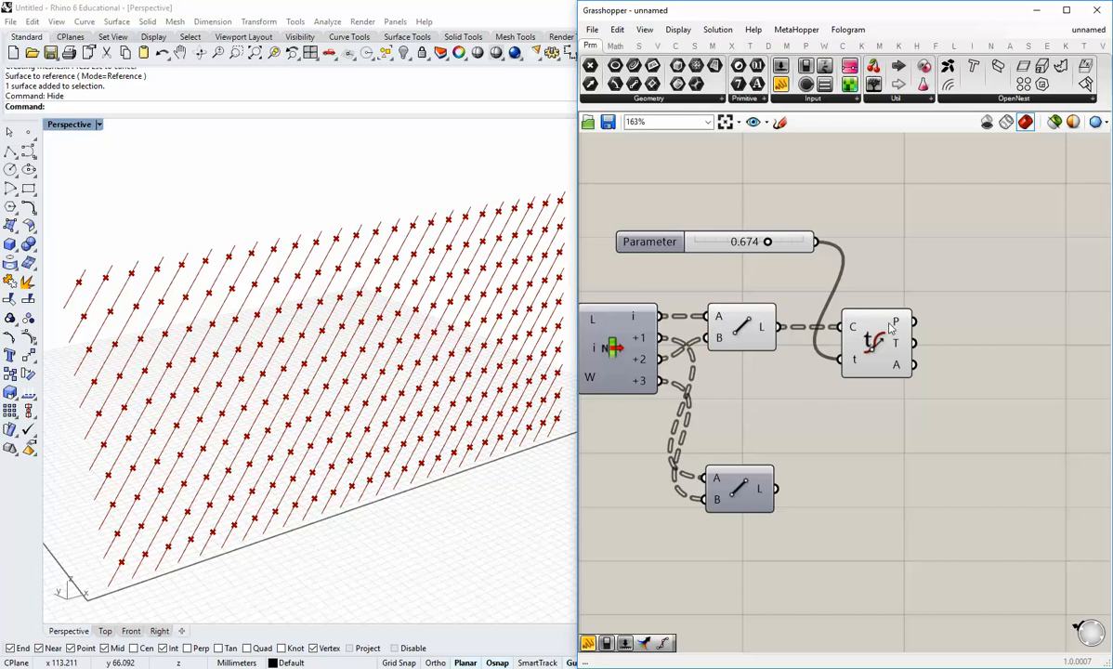
Replace the lower Line component with a new one that takes List Item's +1 output at A.
click(678, 48)
drag(757, 67, 908, 413)
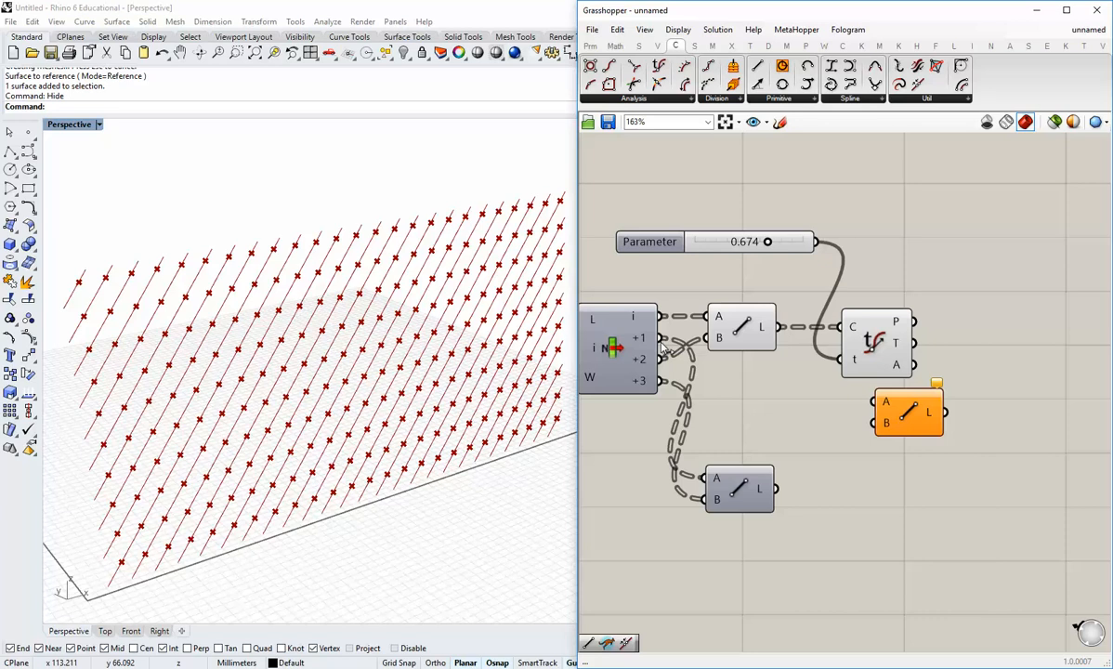
drag(661, 338, 770, 438)
click(751, 497)
key(Delete)
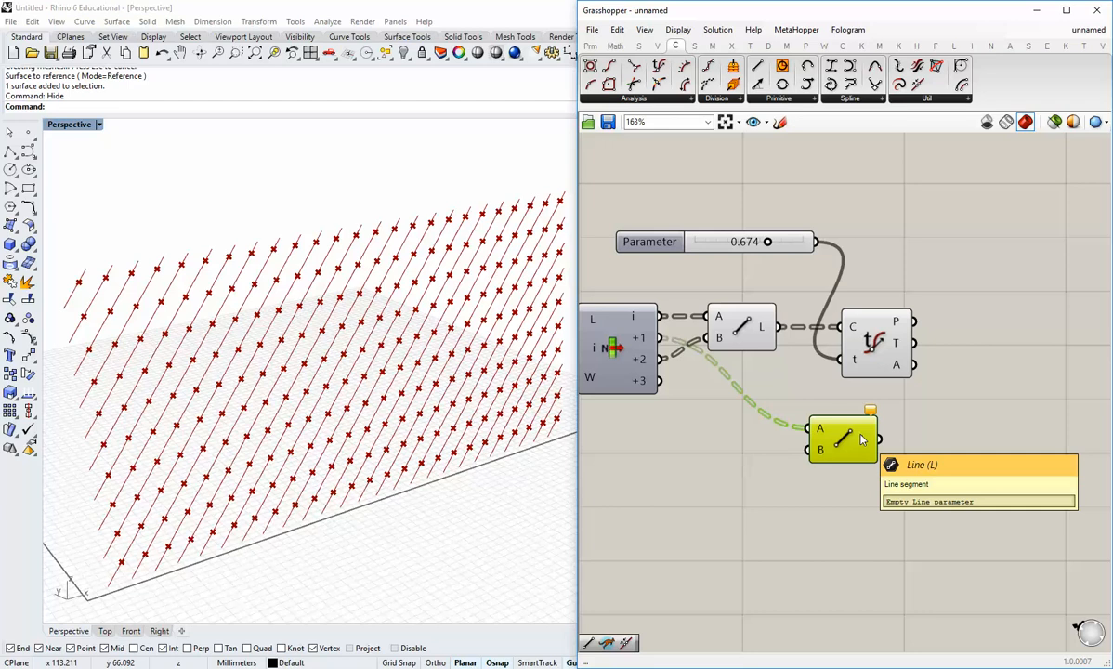
Wire Evaluate Curve's P output to the lower Line's B input and duplicate that Line with List Item's +3 output at A.
drag(862, 441, 907, 431)
drag(914, 321, 948, 498)
click(869, 484)
click(714, 395)
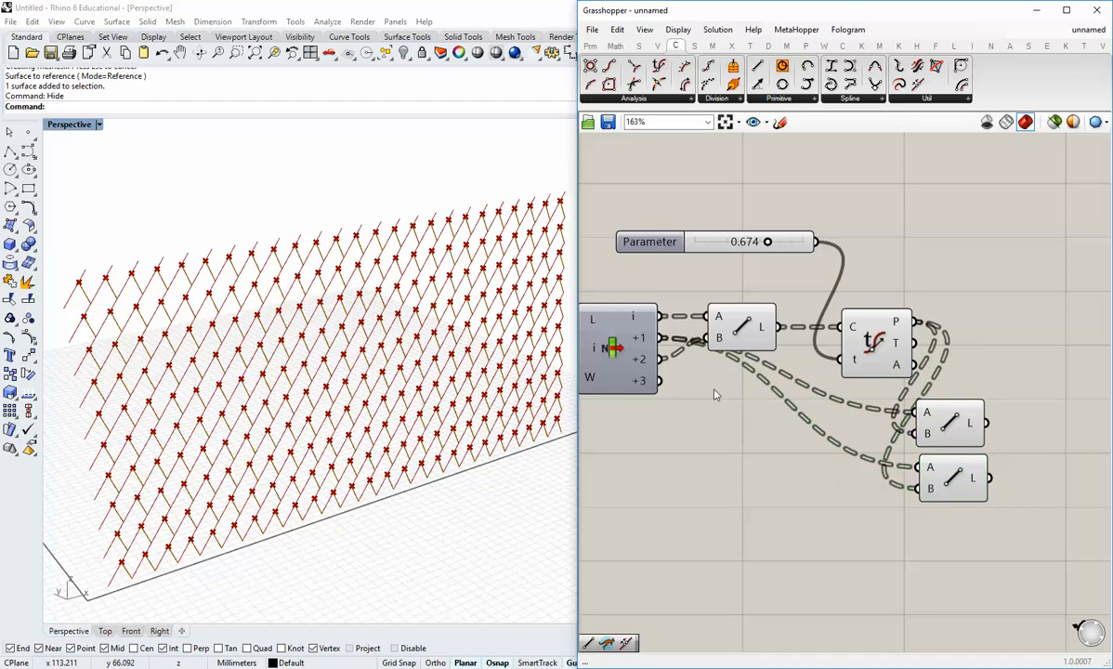
drag(662, 381, 922, 490)
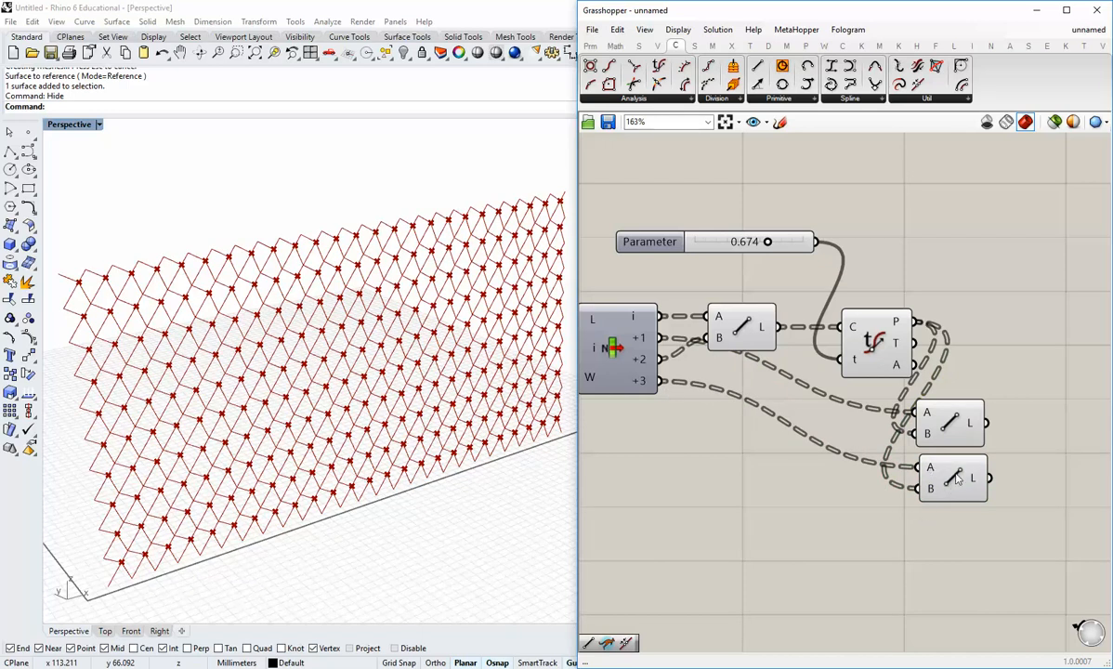
Align the two lower Line components and shift them, the upper Line and Evaluate Curve further from List Item.
drag(958, 478, 955, 473)
drag(974, 517, 983, 442)
click(790, 279)
drag(748, 327, 771, 327)
drag(927, 361, 686, 284)
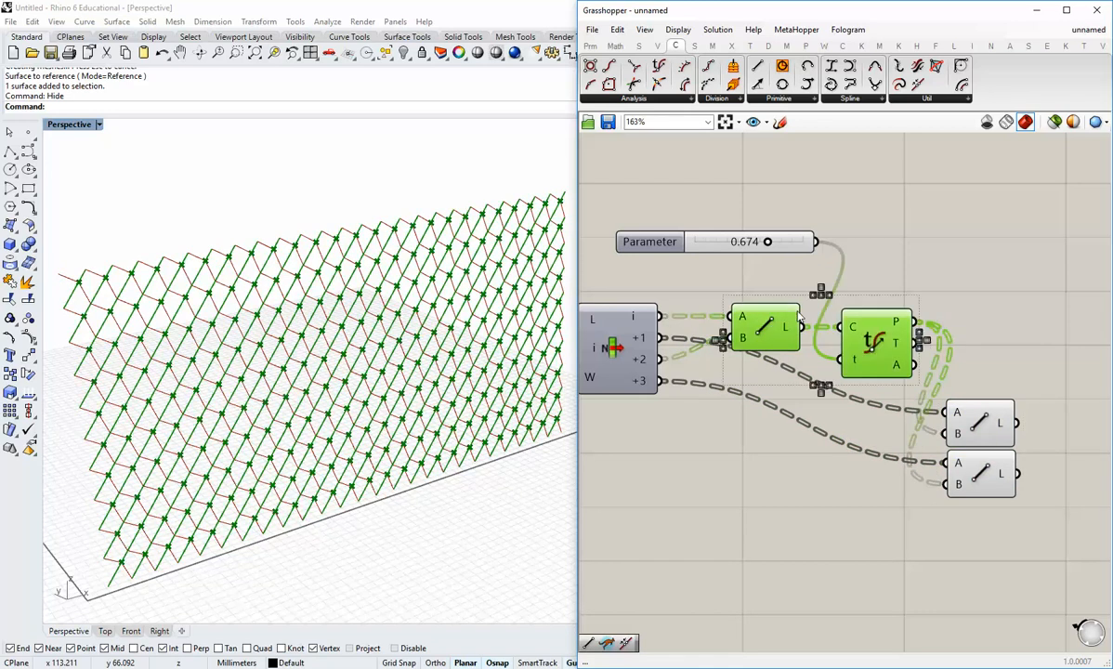
drag(876, 341, 899, 341)
click(984, 389)
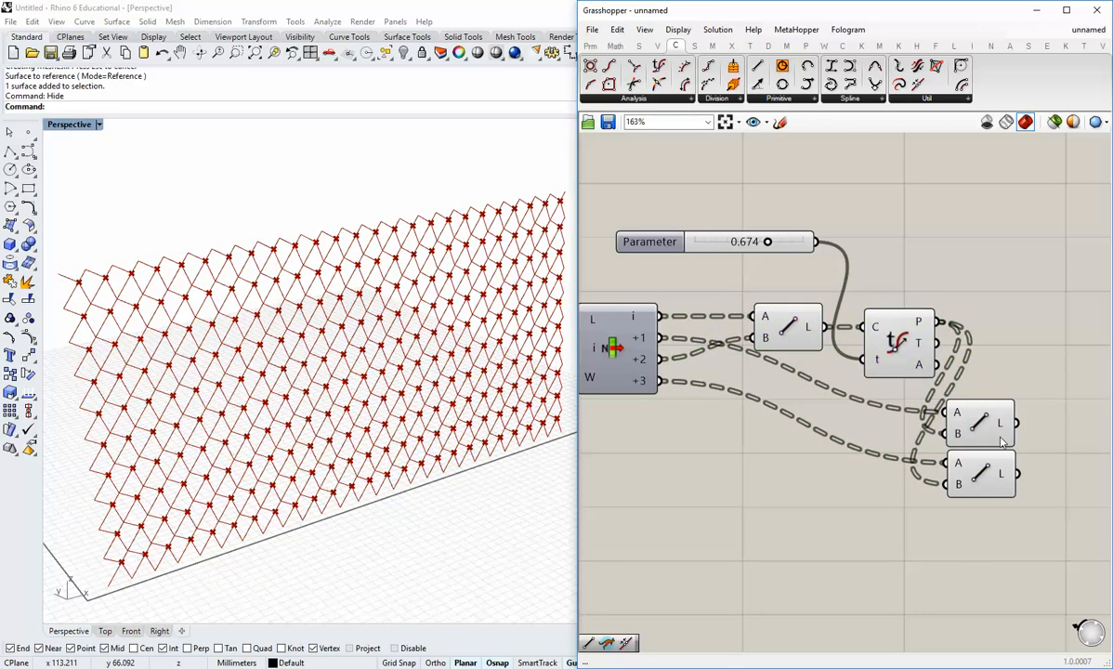
drag(1038, 503, 1000, 417)
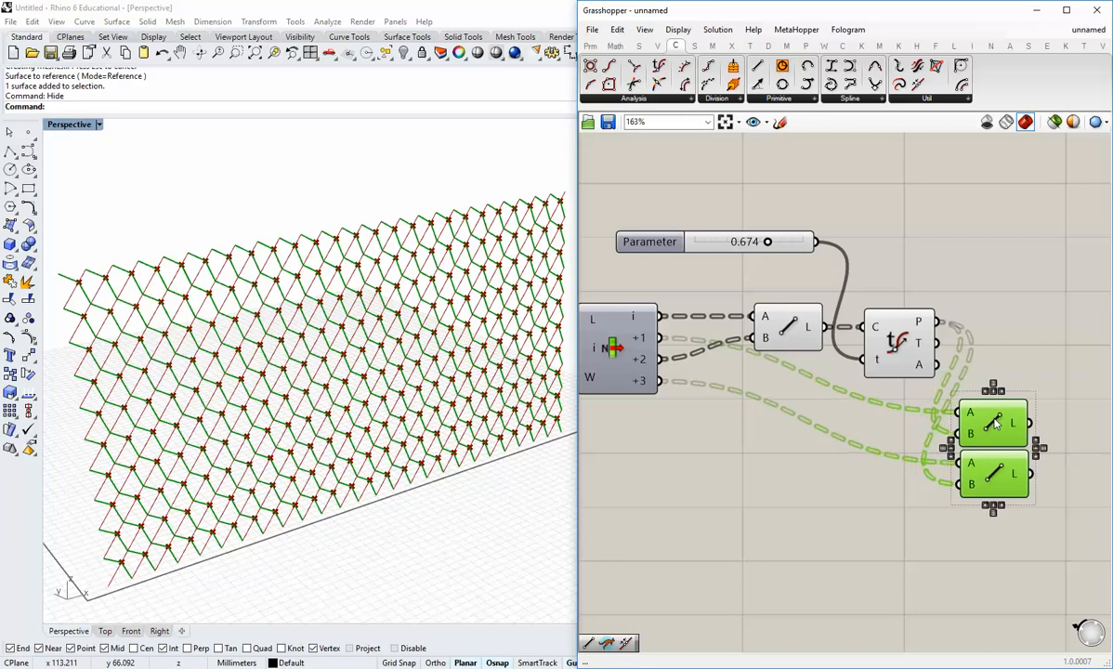
click(833, 553)
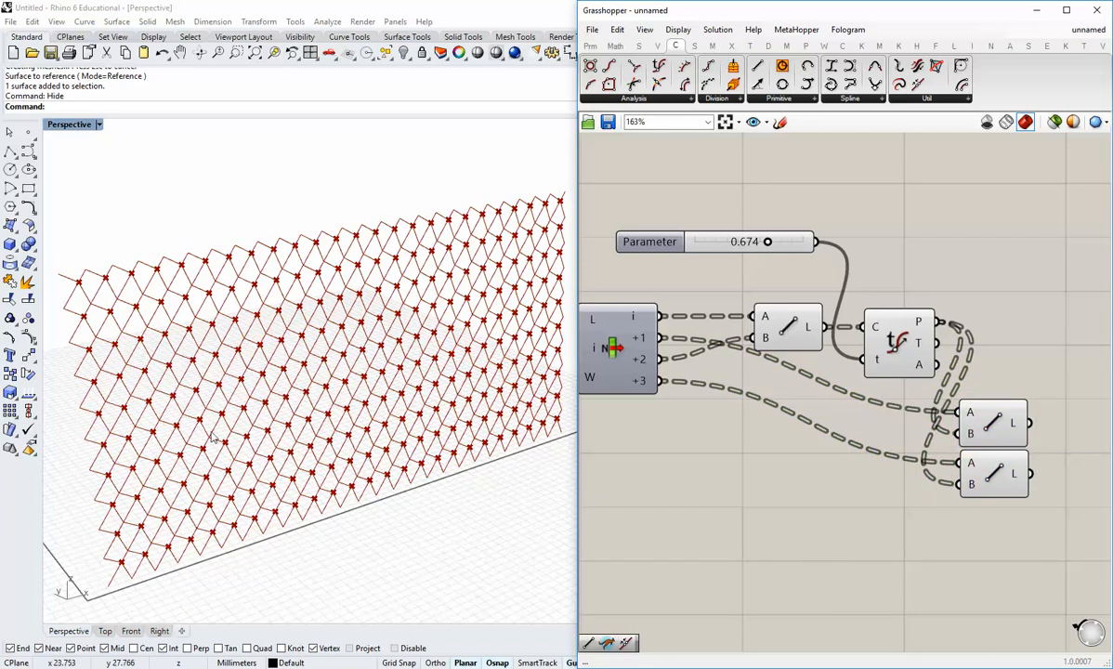
Turn off Evaluate Curve's preview, test the pattern at 0.737 and set the Parameter slider to 0.711.
right_drag(201, 410, 484, 393)
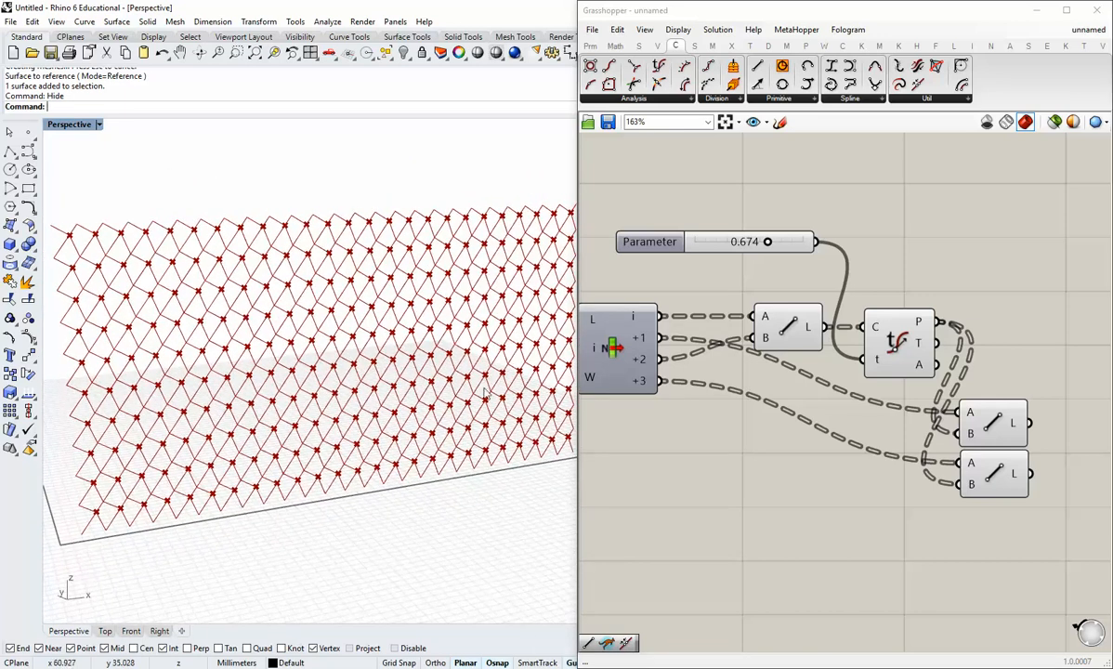
click(665, 358)
scroll(678, 353, up, 2)
mouse_move(780, 271)
mouse_down()
mouse_move(822, 279)
mouse_move(756, 275)
mouse_move(743, 291)
mouse_move(764, 293)
mouse_move(839, 258)
mouse_move(693, 310)
mouse_move(825, 263)
mouse_move(706, 312)
mouse_move(790, 276)
mouse_move(745, 301)
mouse_move(782, 289)
mouse_move(767, 273)
mouse_move(718, 284)
mouse_move(738, 273)
mouse_move(819, 269)
mouse_move(706, 277)
mouse_move(805, 272)
mouse_move(735, 288)
mouse_move(785, 288)
mouse_move(799, 275)
mouse_move(767, 292)
mouse_move(802, 283)
mouse_move(773, 291)
mouse_move(785, 292)
mouse_up()
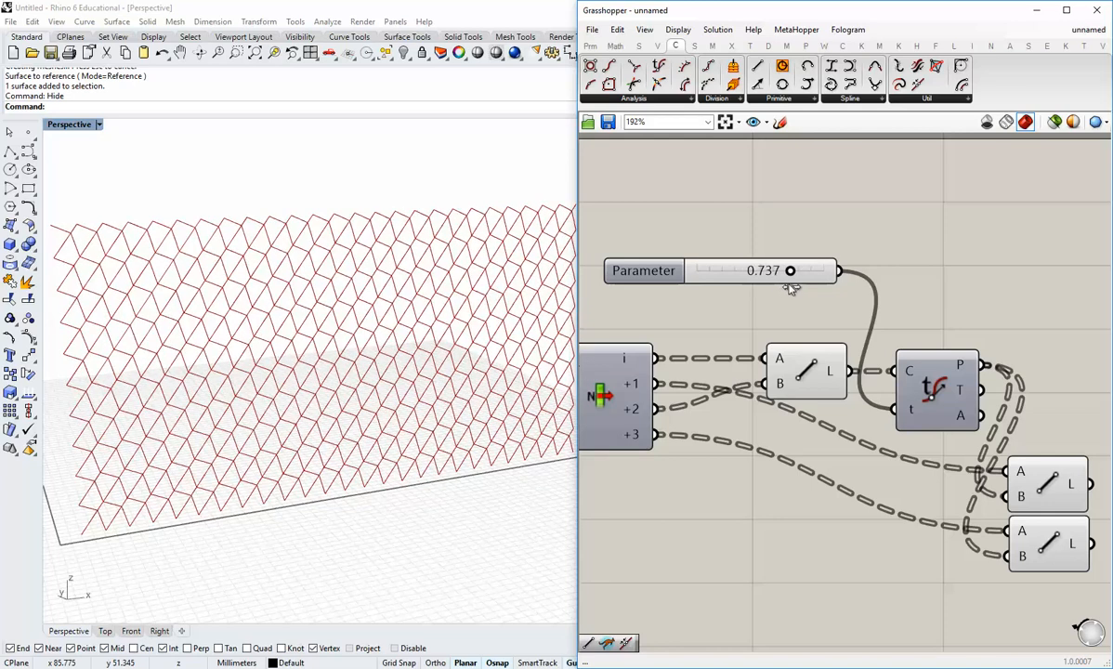
right_drag(255, 390, 313, 417)
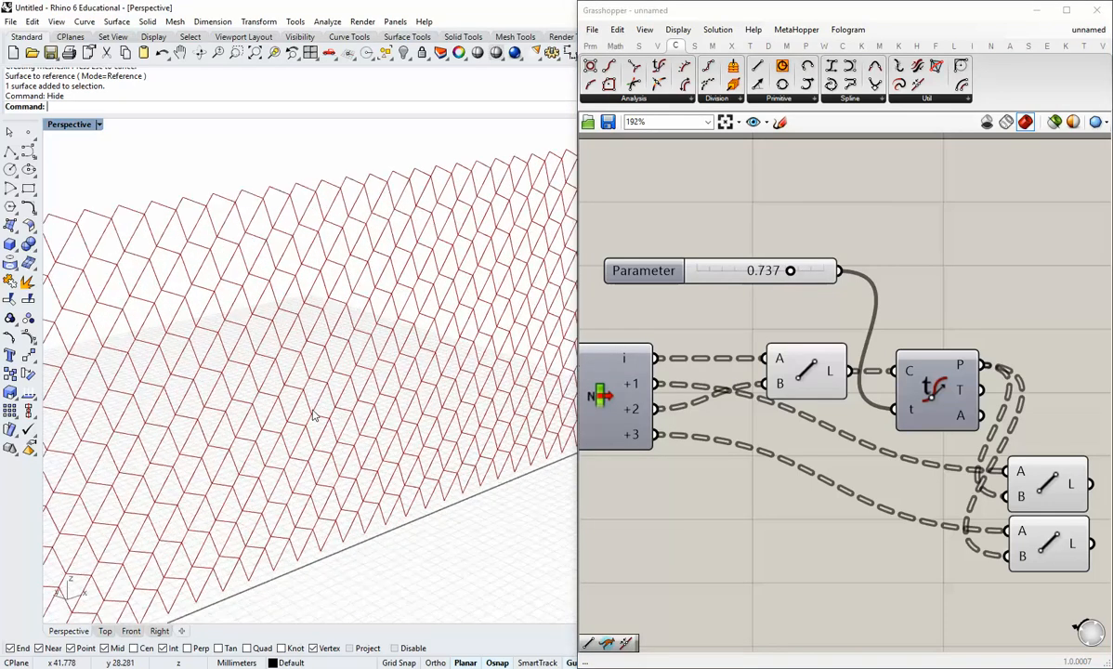
scroll(314, 417, down, 3)
mouse_move(795, 271)
mouse_down()
mouse_move(735, 276)
mouse_move(789, 272)
mouse_up()
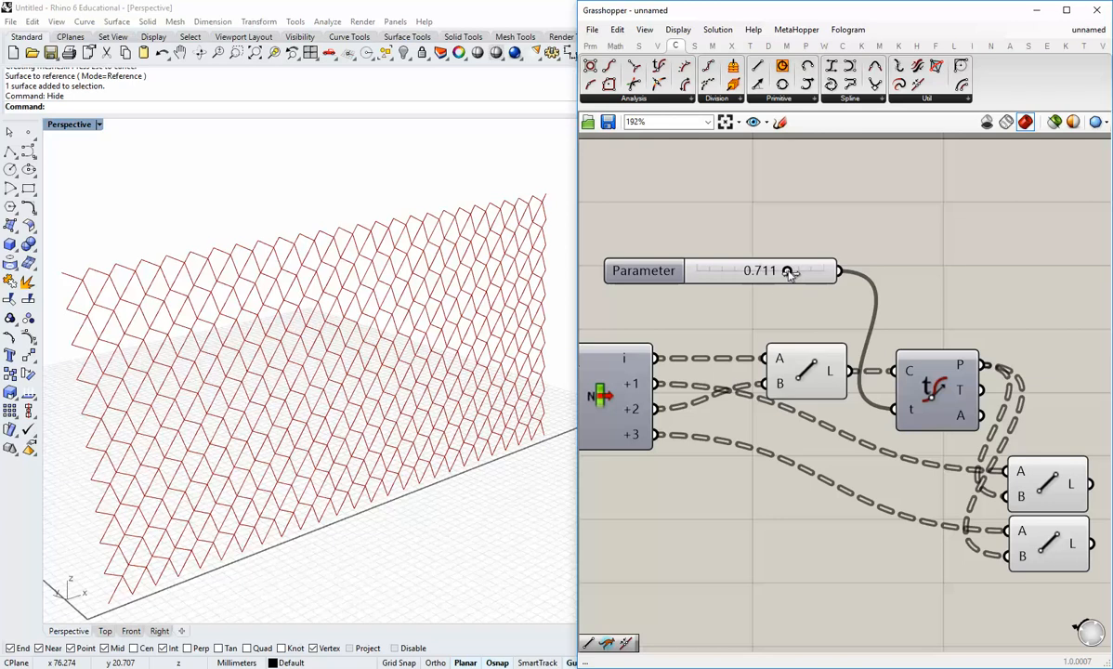
Spread the components out, moving Evaluate Curve and the lower Lines further along and the Parameter slider above the upper Line.
scroll(796, 275, down, 2)
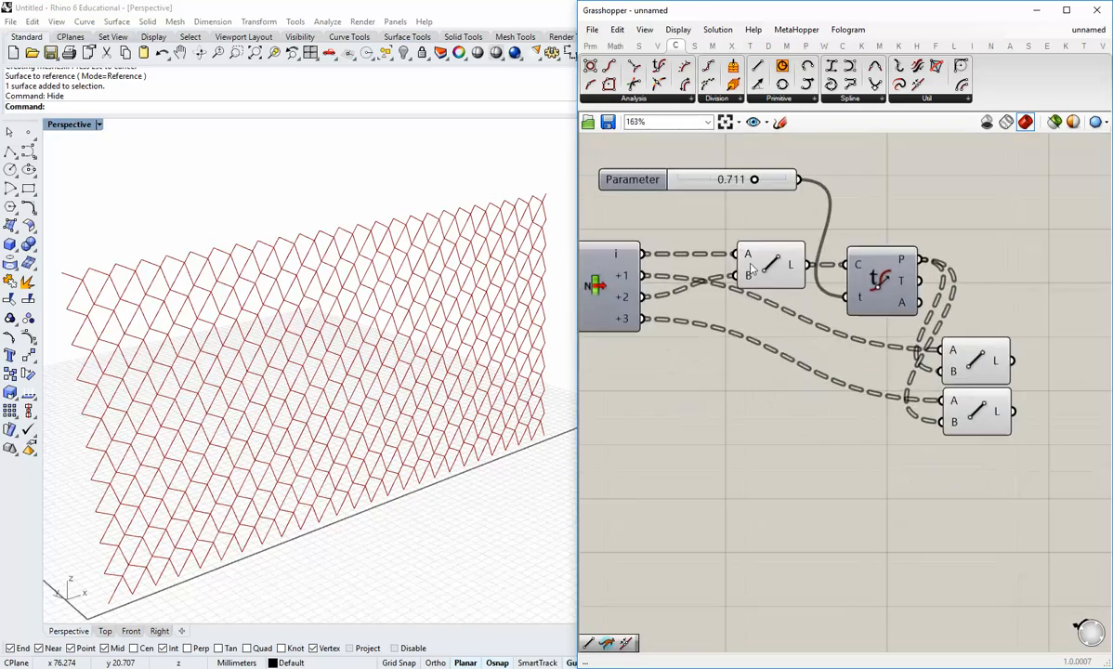
drag(694, 185, 704, 209)
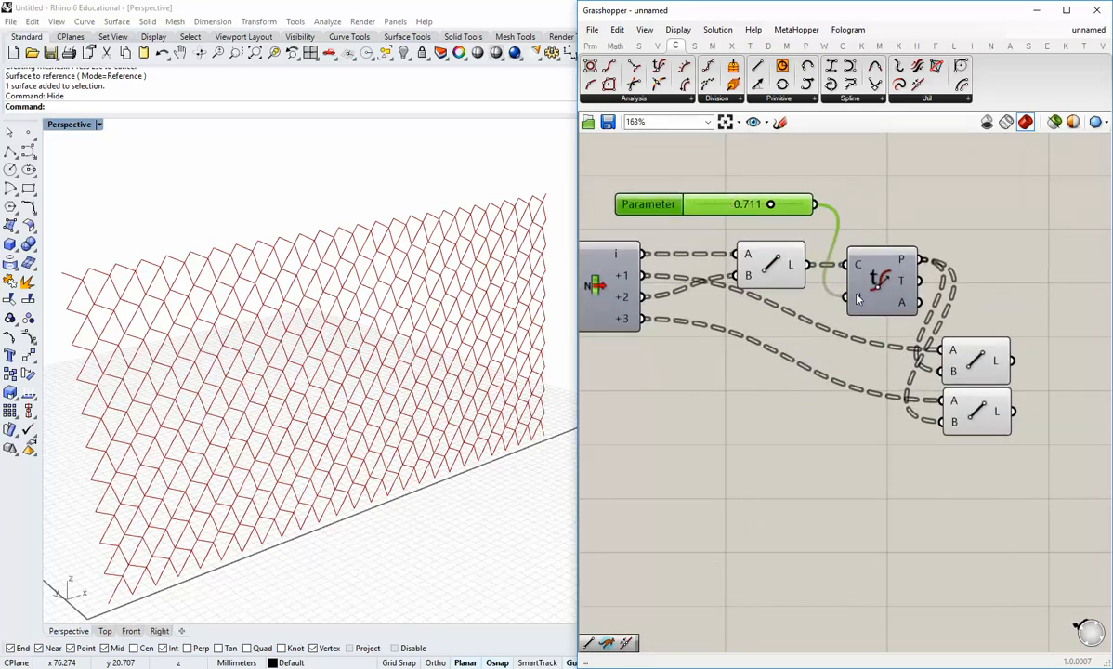
drag(1003, 454, 868, 272)
drag(867, 272, 913, 273)
click(822, 412)
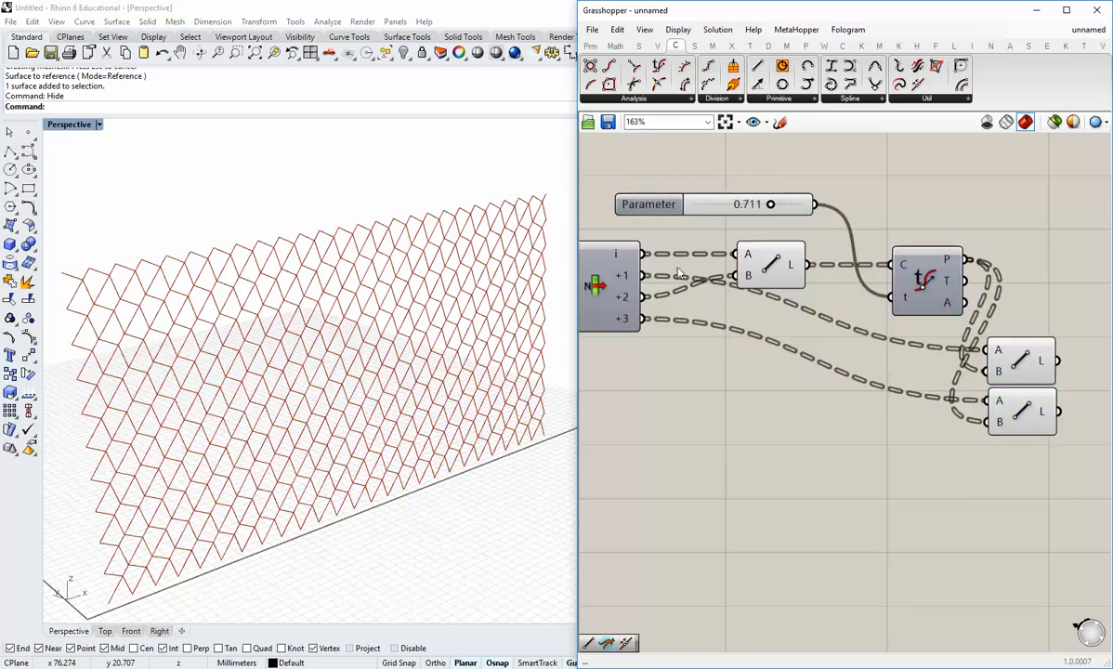
drag(654, 193, 675, 193)
shift+drag(782, 257, 809, 257)
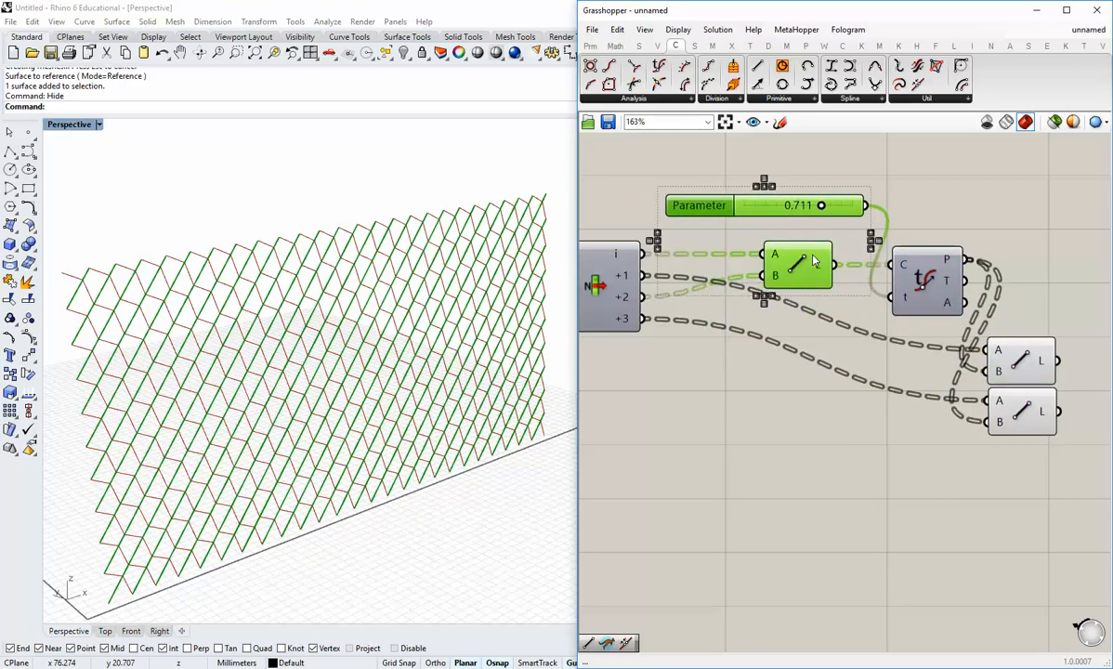
click(781, 236)
drag(768, 207, 739, 208)
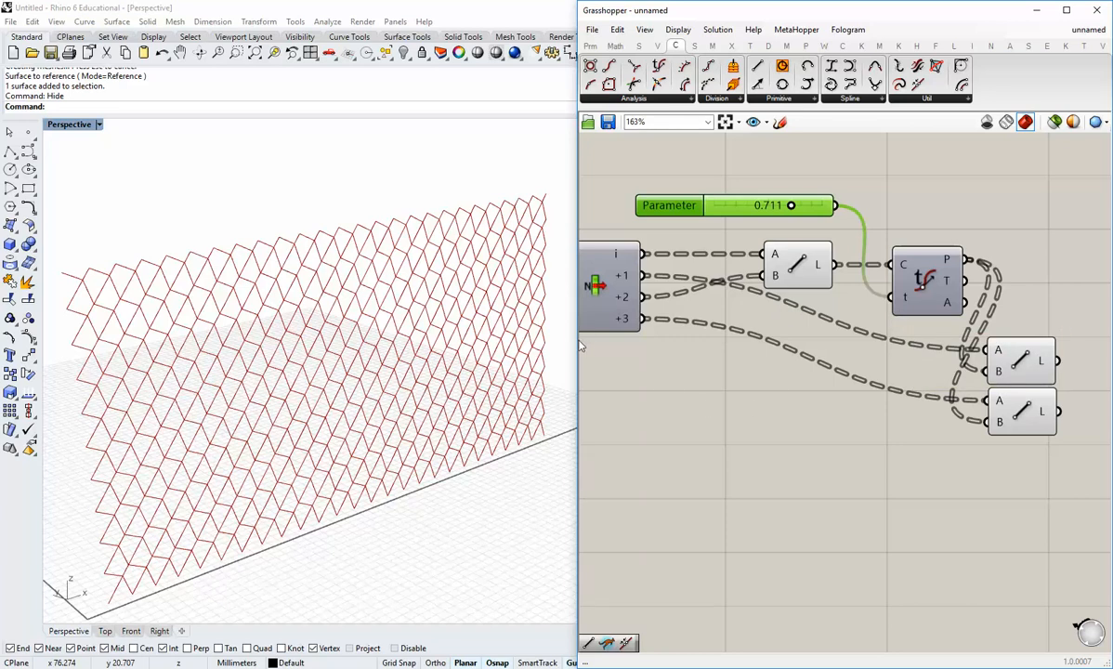
Widen the Grasshopper window slightly and shift the Parameter slider and Evaluate Curve a little closer to the upper Line.
drag(577, 339, 570, 339)
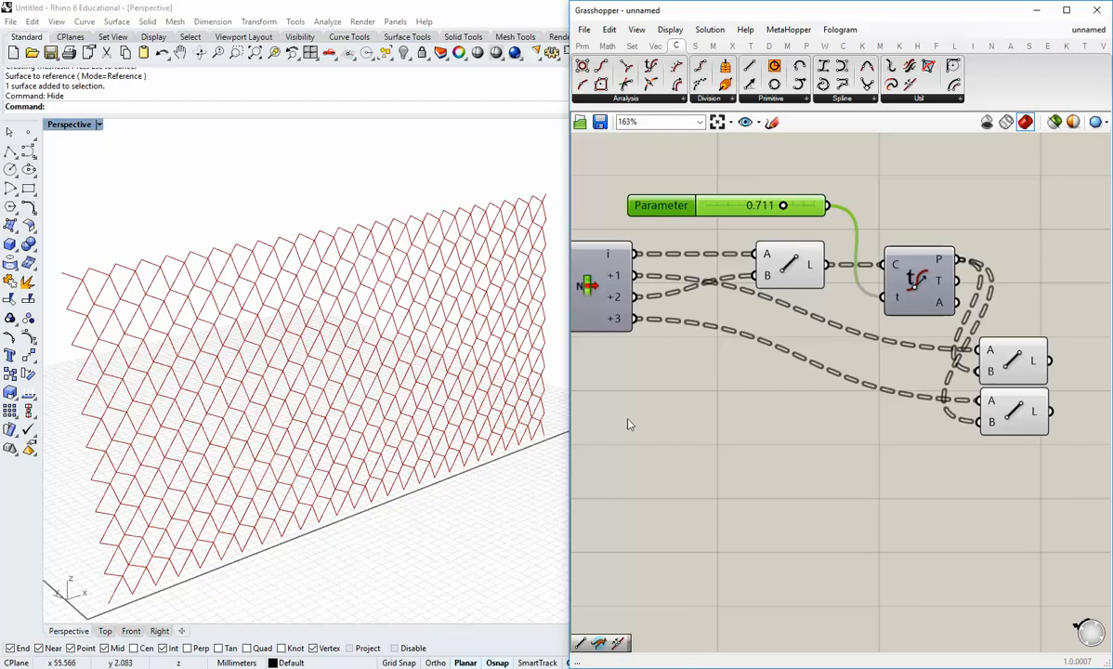
right_drag(368, 360, 372, 342)
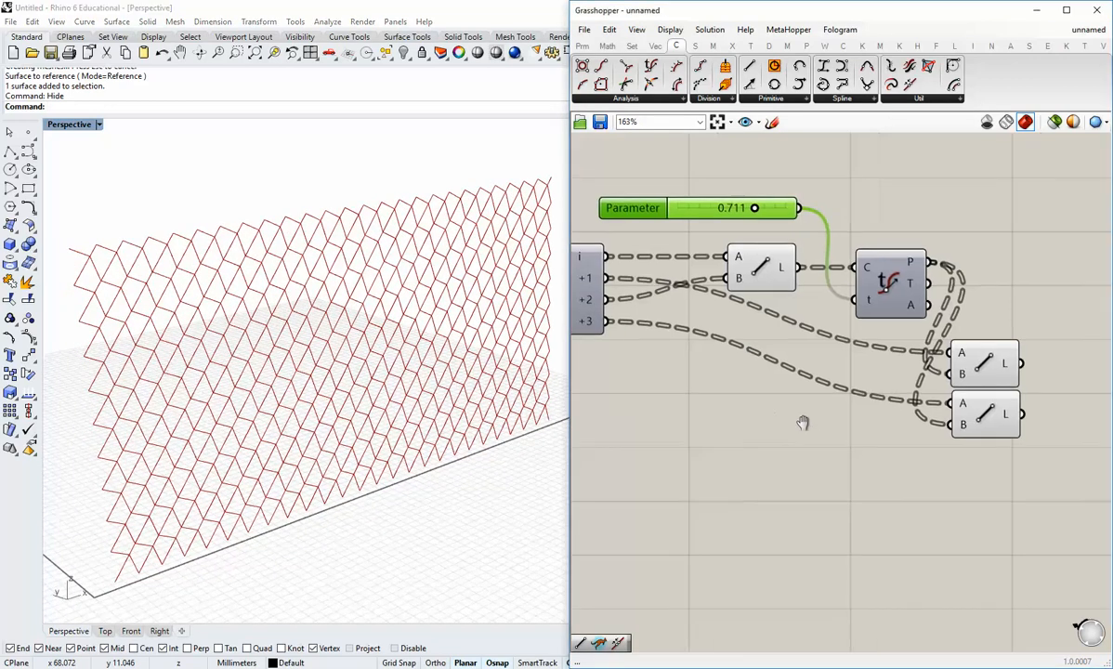
scroll(789, 418, down, 3)
shift+click(869, 291)
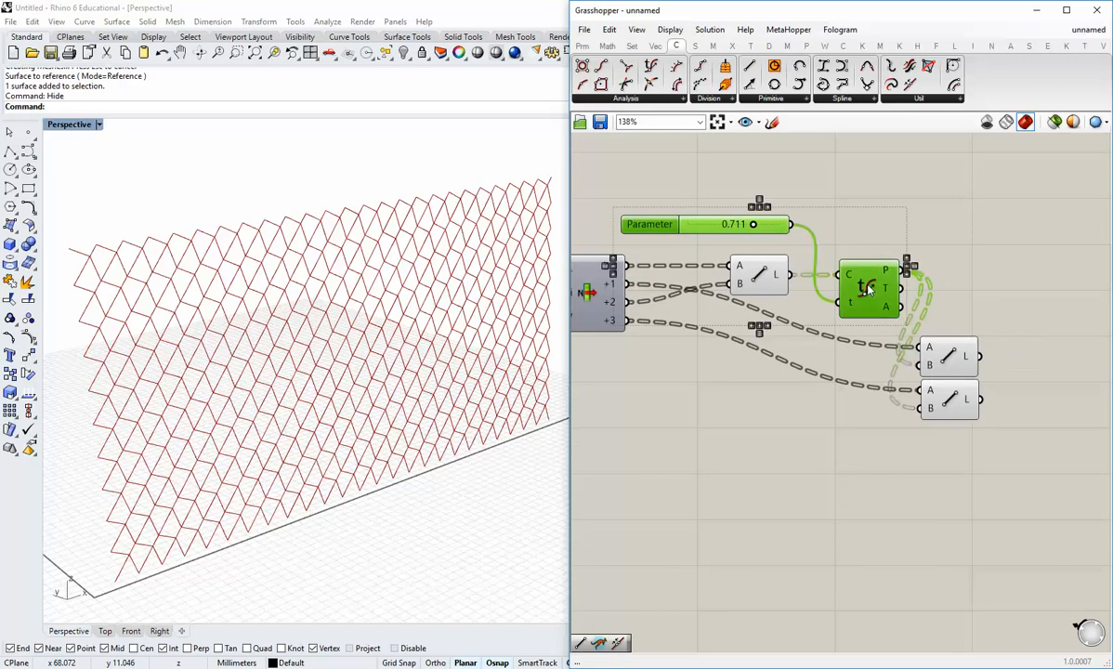
drag(869, 291, 863, 291)
click(833, 356)
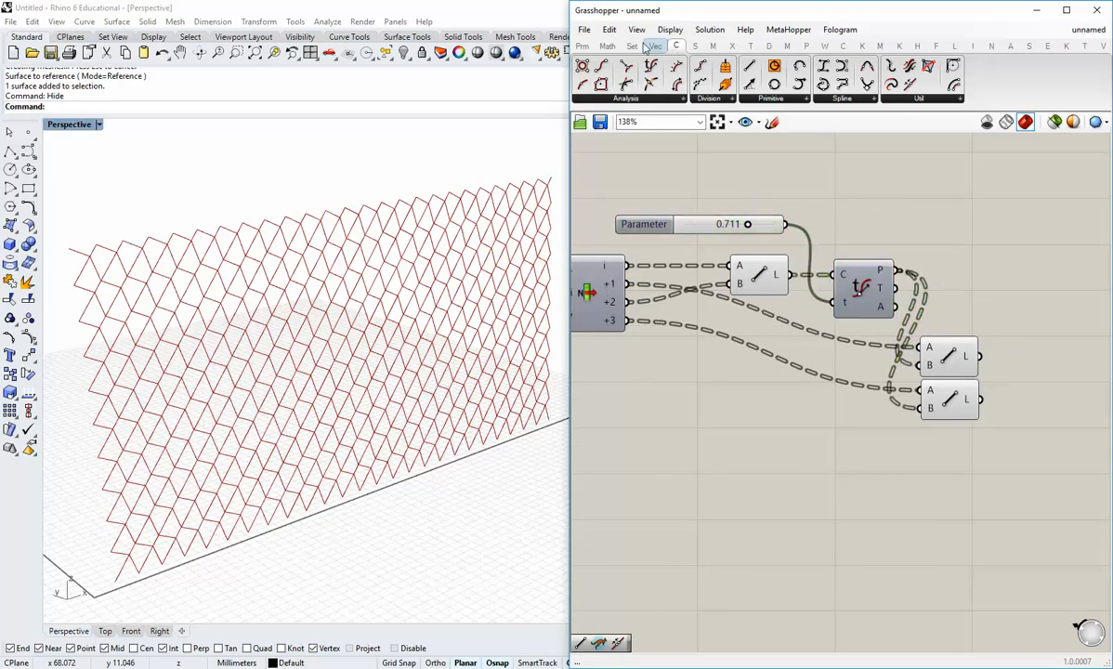
Add a Graph Mapper to the empty canvas area below the Line components.
click(583, 46)
click(824, 99)
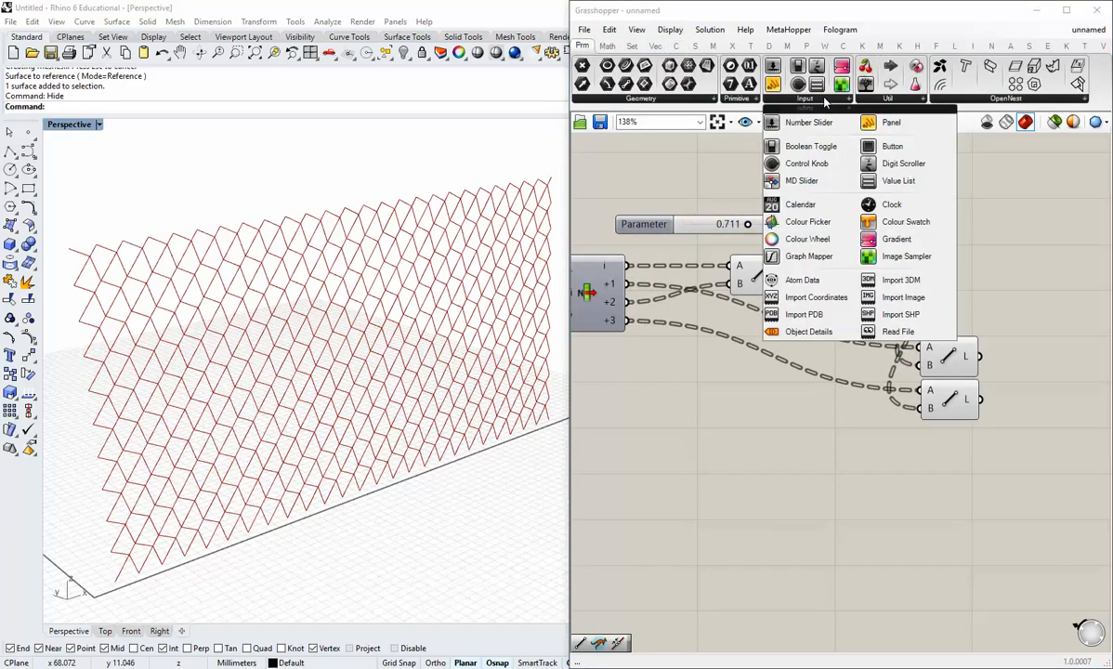
click(807, 257)
click(827, 475)
drag(829, 485, 889, 577)
click(681, 476)
right_drag(681, 475, 704, 438)
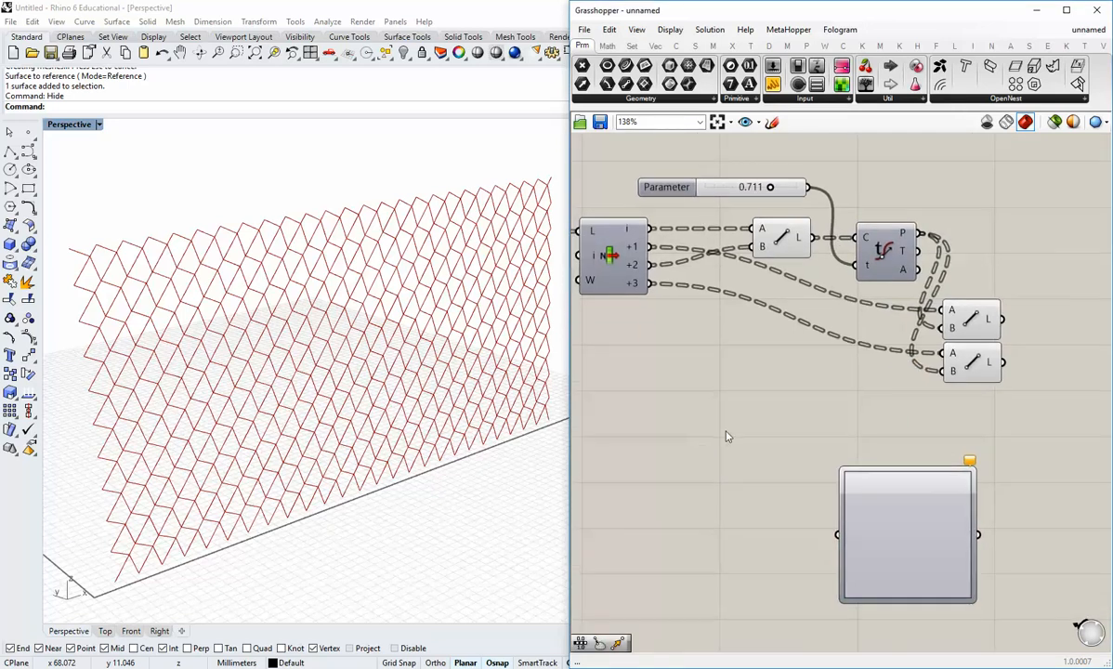
drag(934, 557, 851, 522)
click(786, 409)
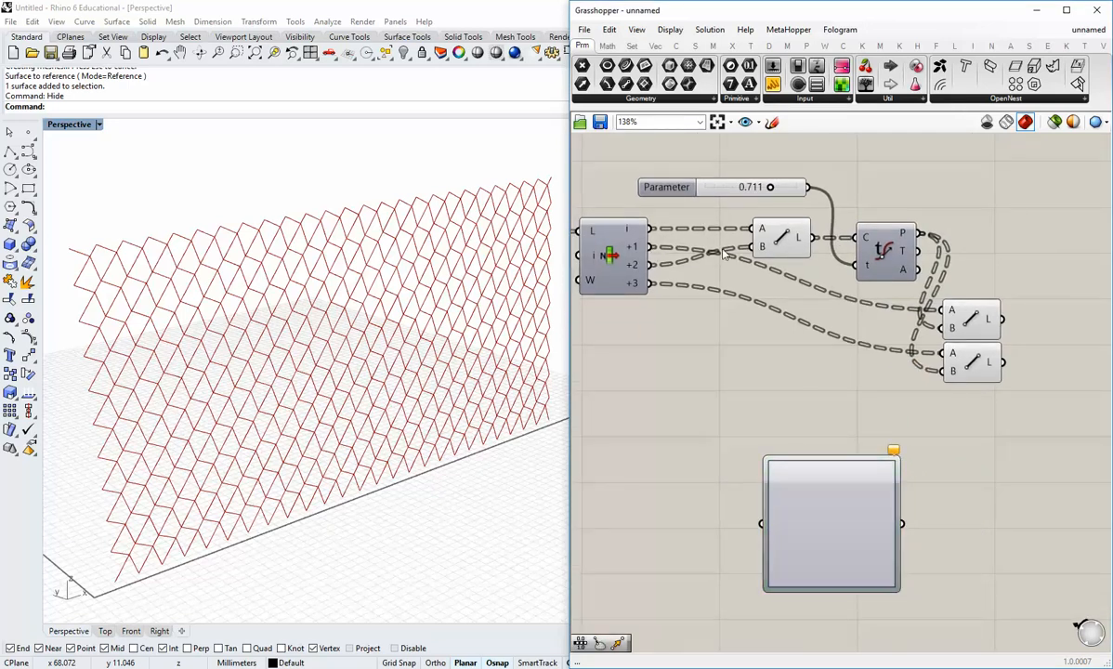
Move the two lower Line components together slightly further away from Evaluate Curve.
mouse_move(909, 238)
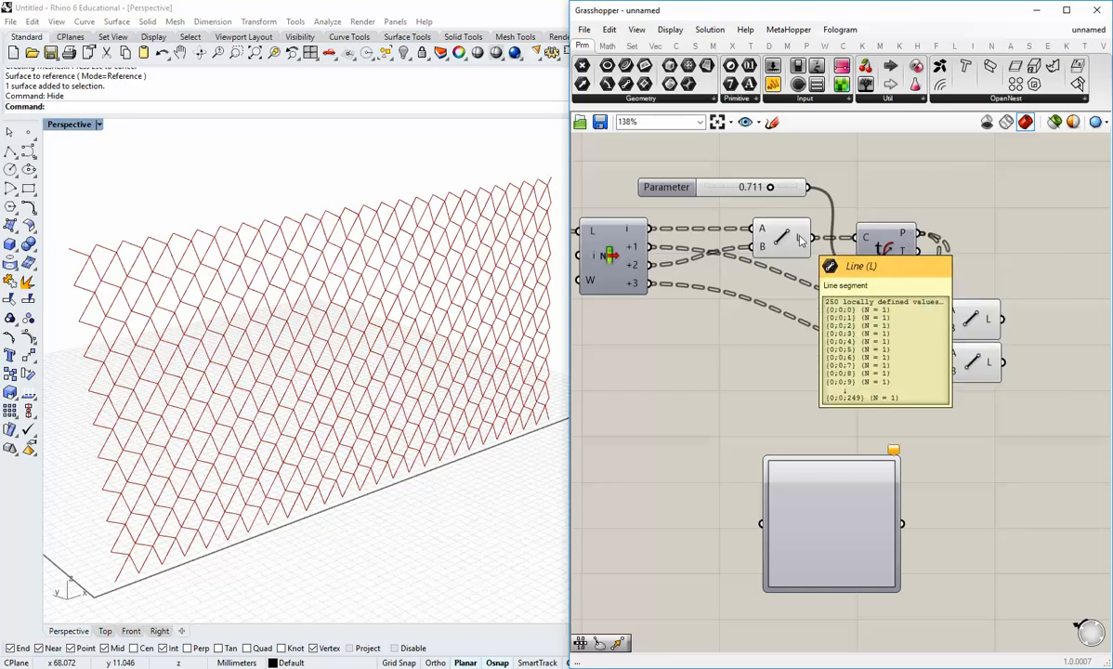
drag(951, 387, 898, 325)
drag(968, 318, 980, 318)
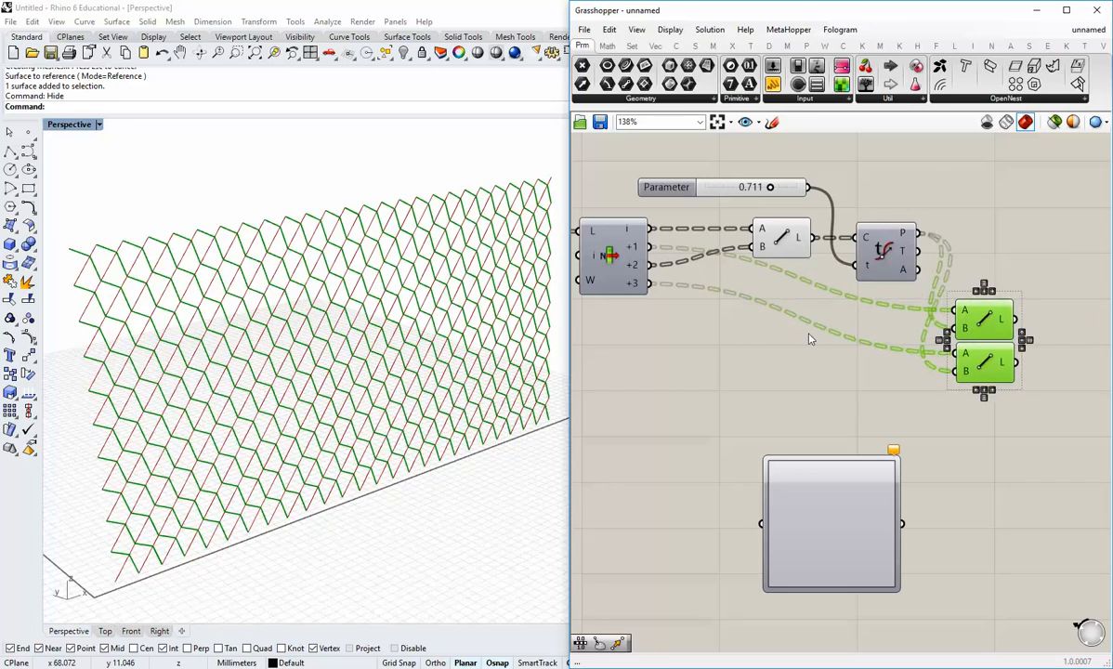
click(809, 336)
Add a List Length component beside the Graph Mapper, feed it the upper Line's L output and flatten its L input.
click(637, 48)
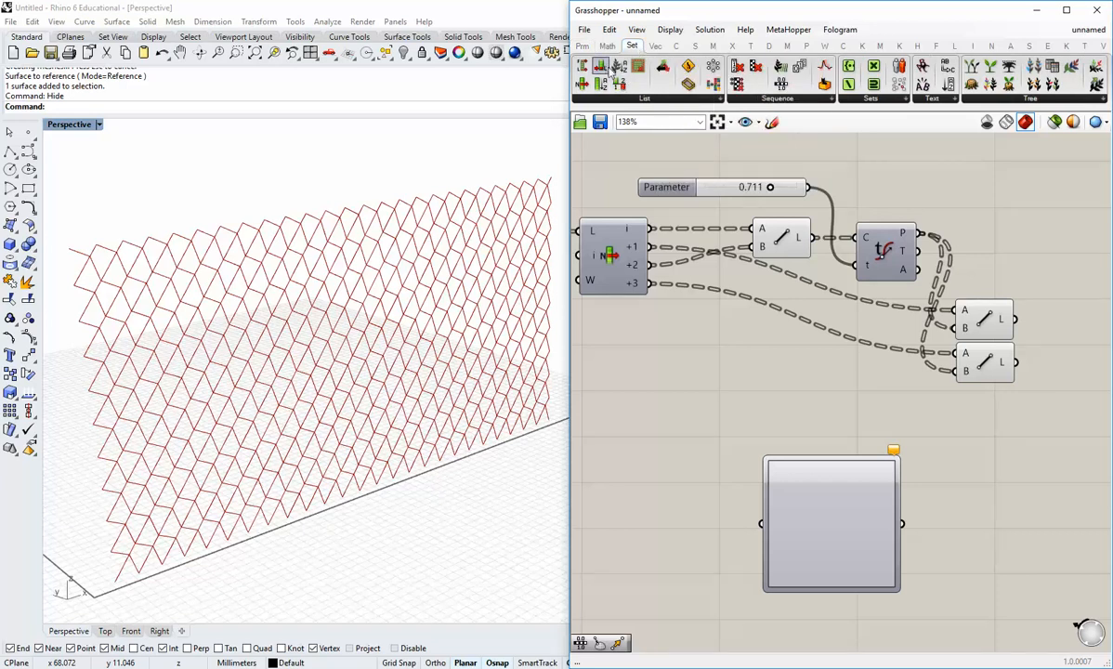
click(605, 71)
click(790, 325)
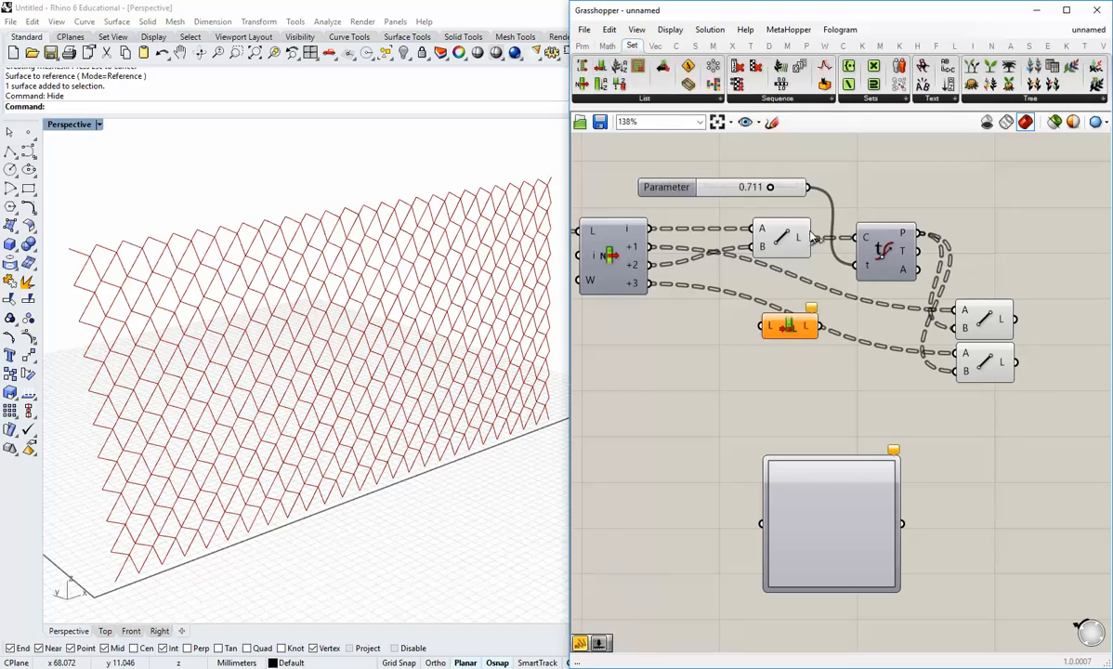
drag(813, 238, 608, 418)
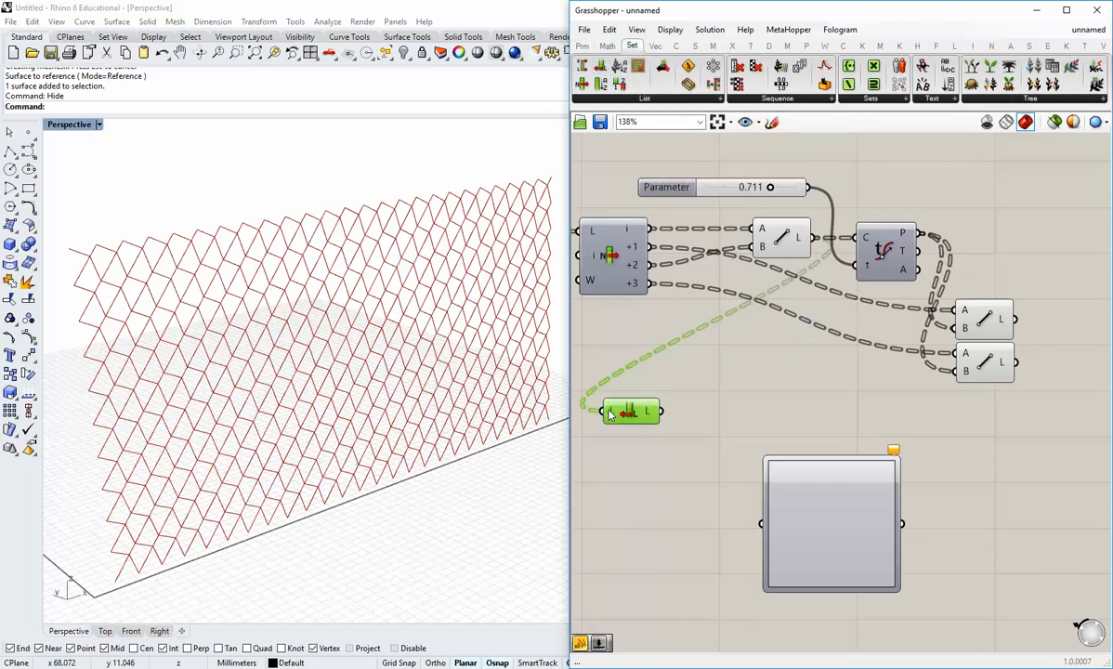
right_click(609, 415)
click(632, 507)
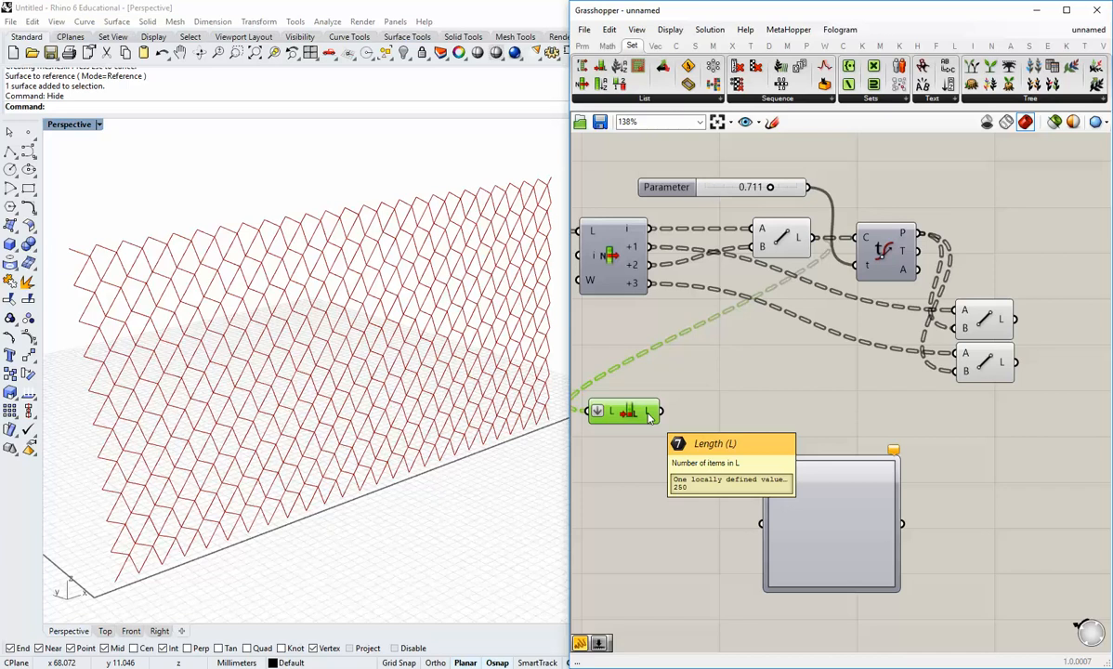
right_click(649, 417)
click(631, 440)
drag(636, 419, 640, 454)
click(690, 333)
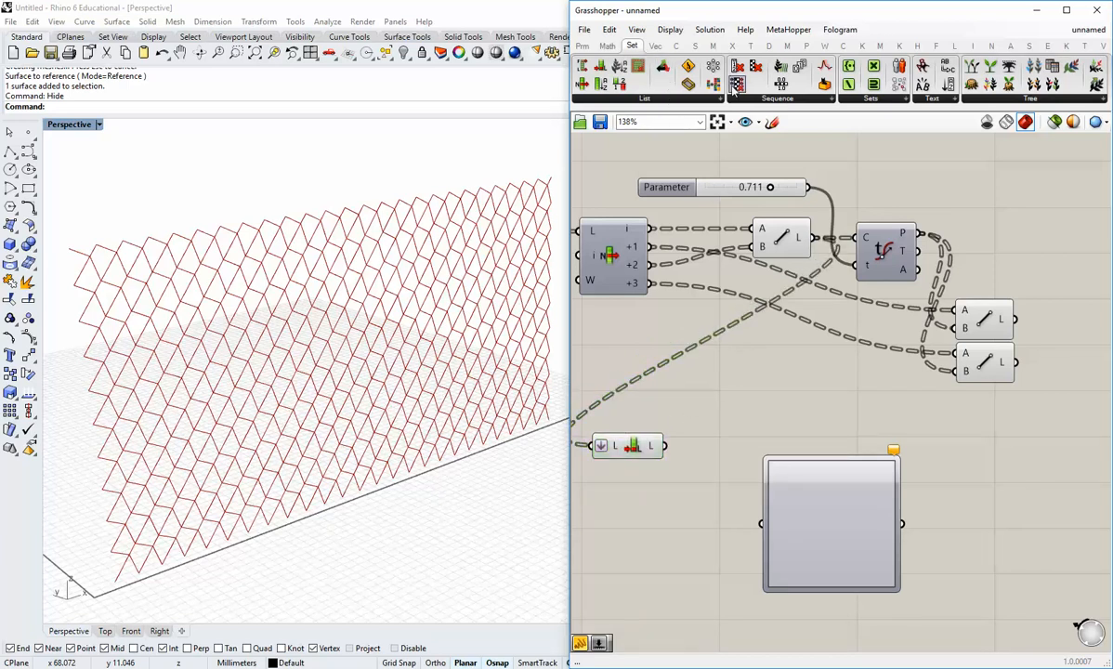
Add a Range component between List Length and the Graph Mapper, with List Length's output driving its N input.
click(764, 99)
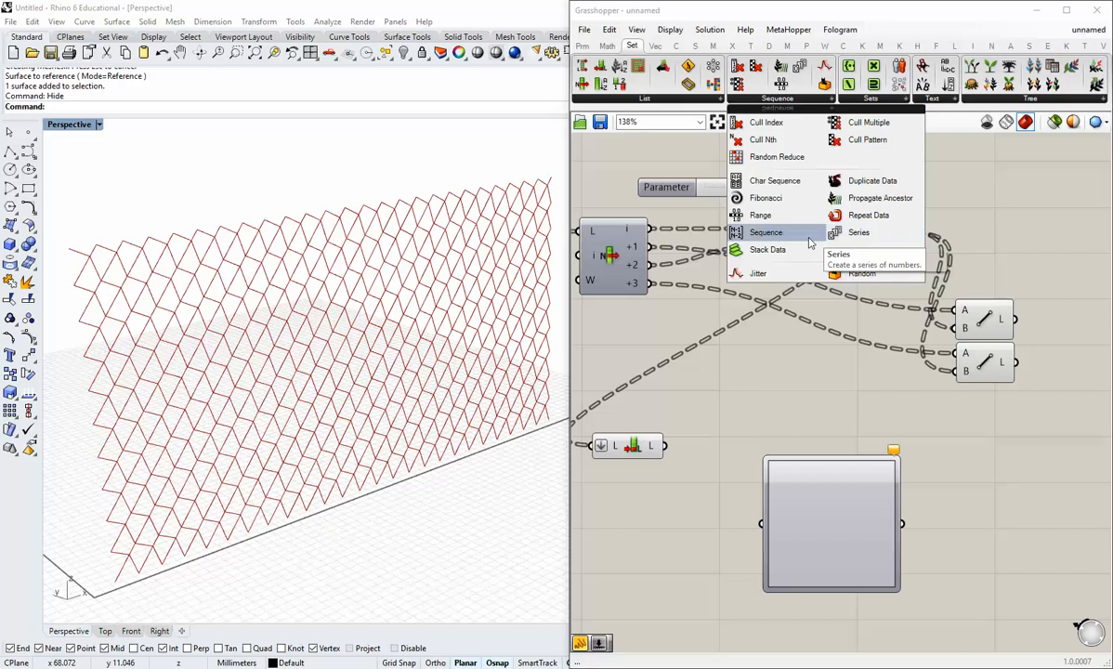
click(786, 221)
click(704, 497)
drag(822, 497, 912, 525)
click(714, 459)
drag(706, 494, 735, 447)
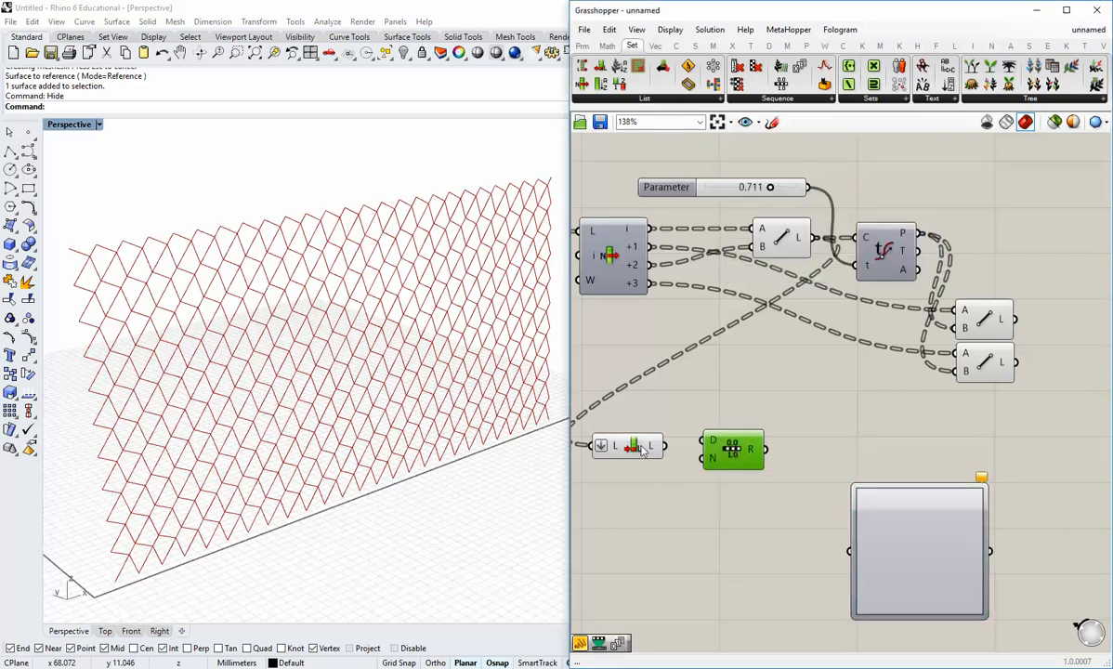
drag(624, 446, 625, 464)
drag(721, 450, 722, 477)
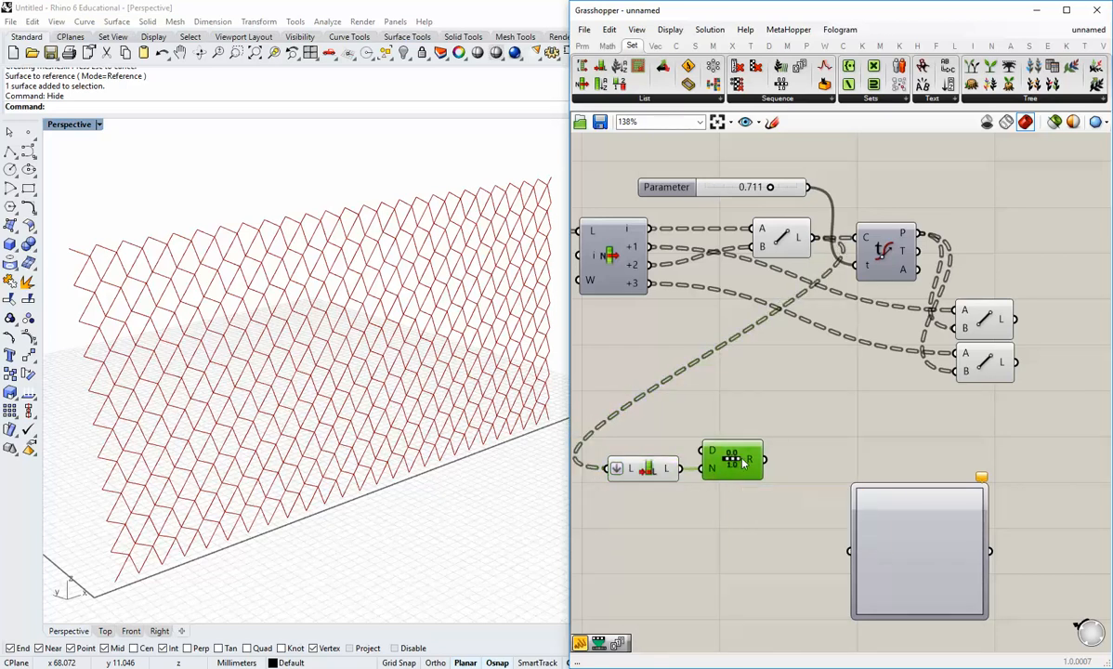
Set the expression x-1 on the Range component's N input and check its R output.
mouse_move(749, 461)
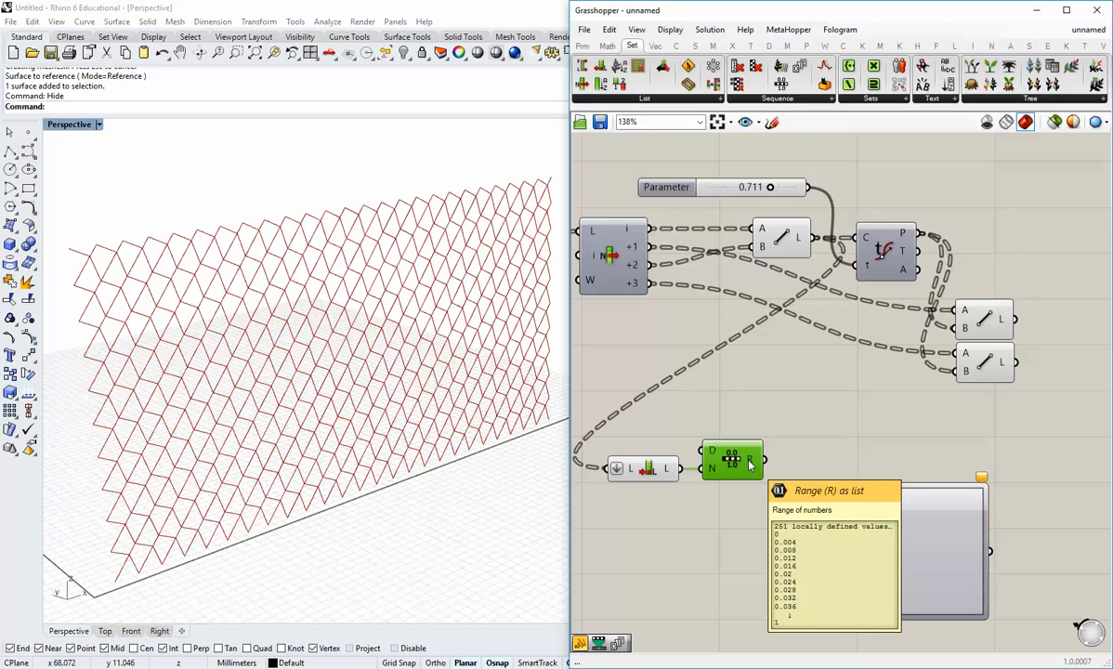
right_click(712, 467)
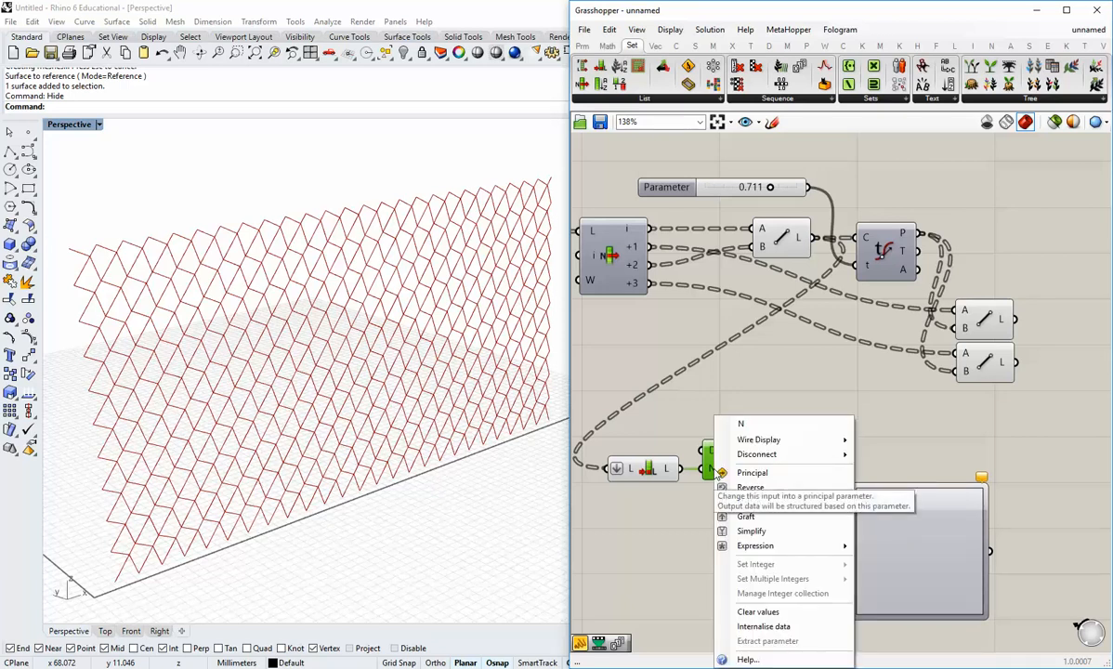
mouse_move(748, 548)
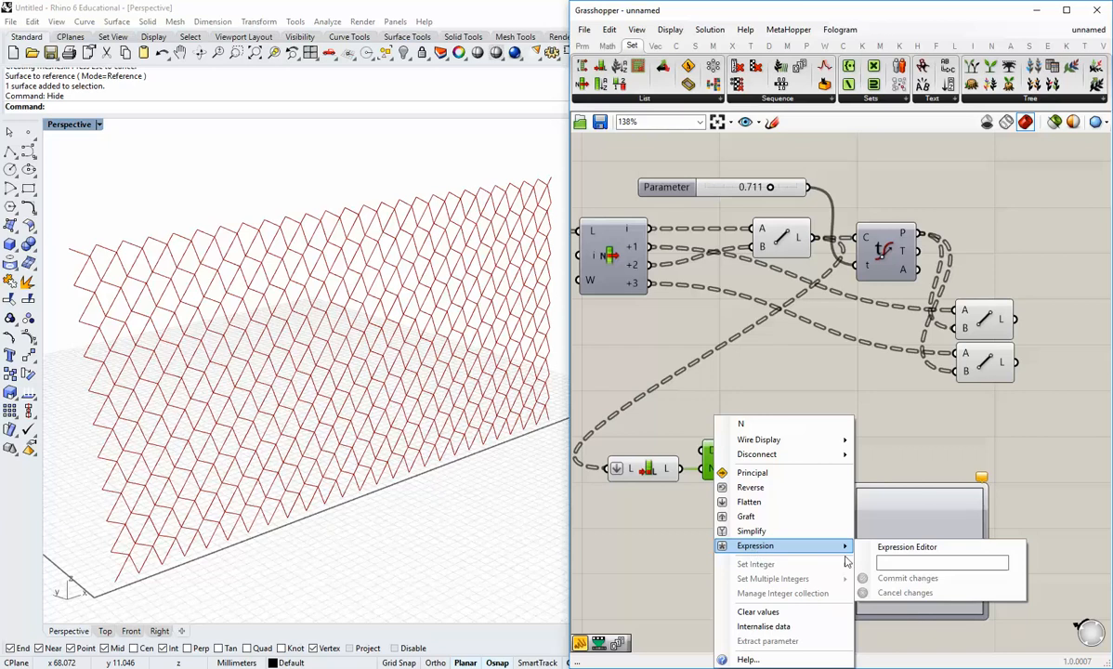
click(908, 566)
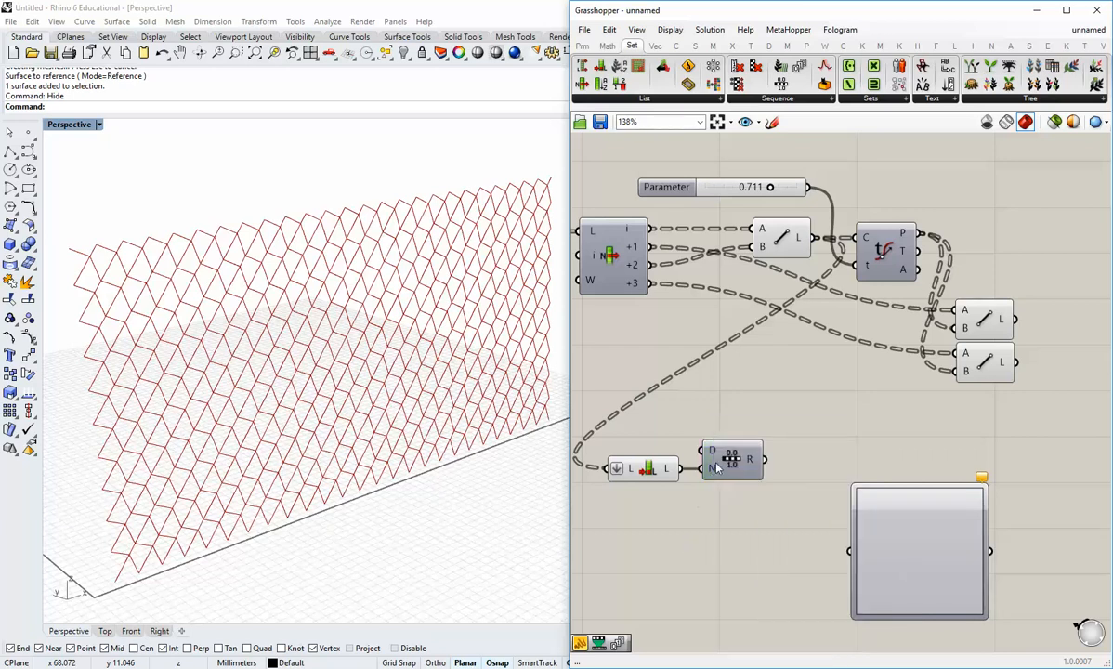
right_click(713, 472)
mouse_move(772, 546)
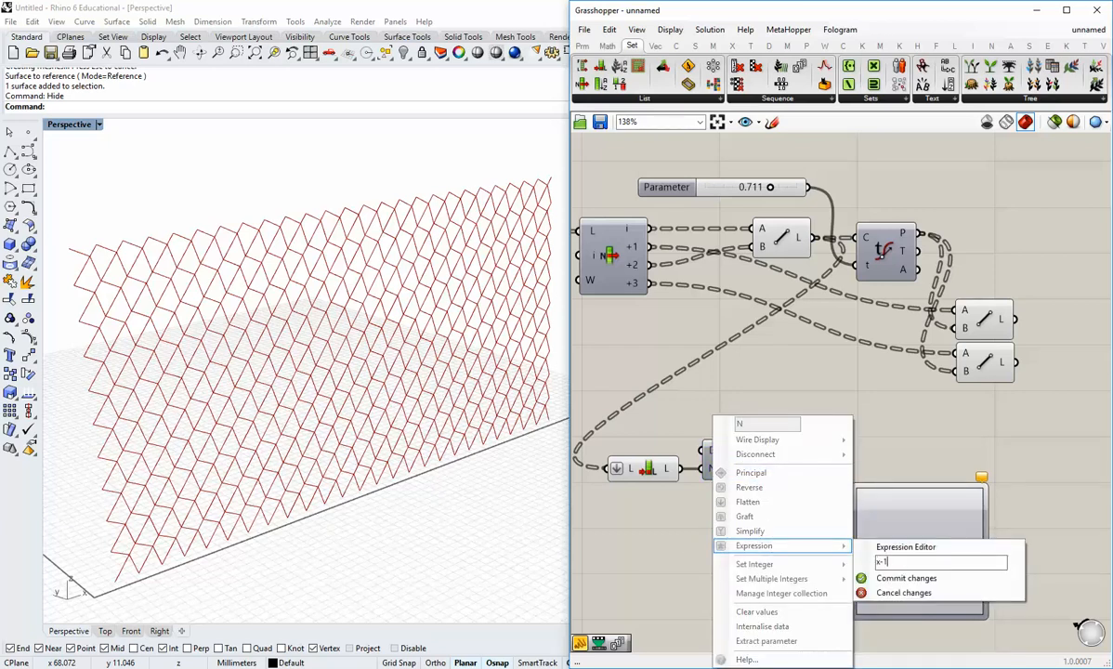
click(892, 578)
click(754, 504)
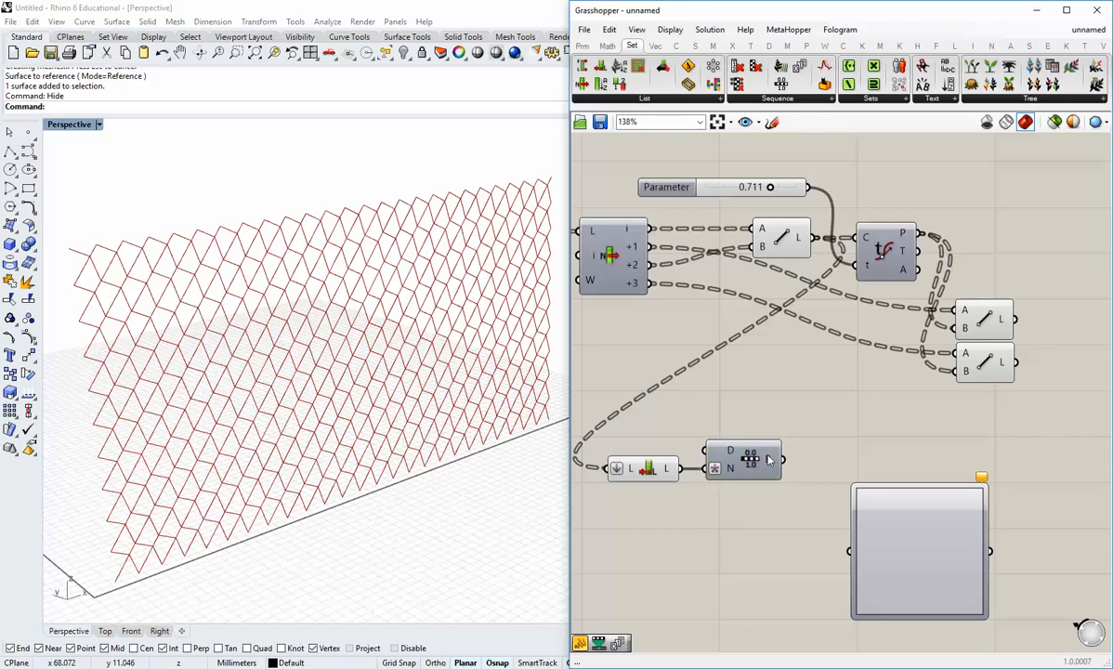
mouse_move(768, 459)
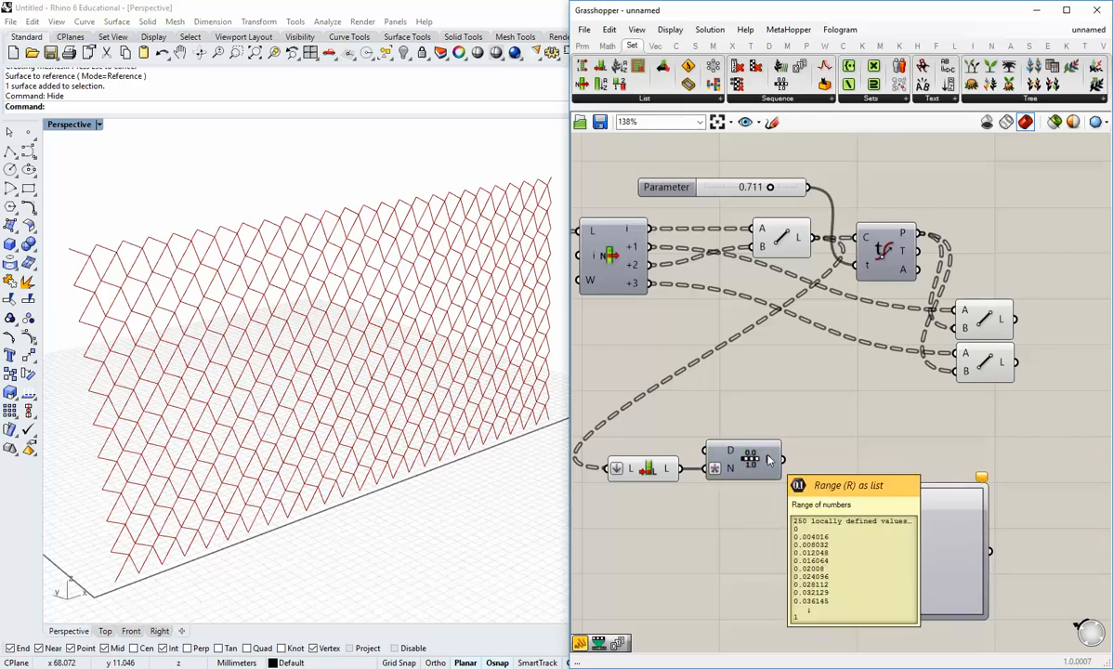
Feed Range's R output into the Graph Mapper, move Evaluate Curve and the lower Lines further along, and align the Graph Mapper beside Range.
drag(788, 461, 850, 551)
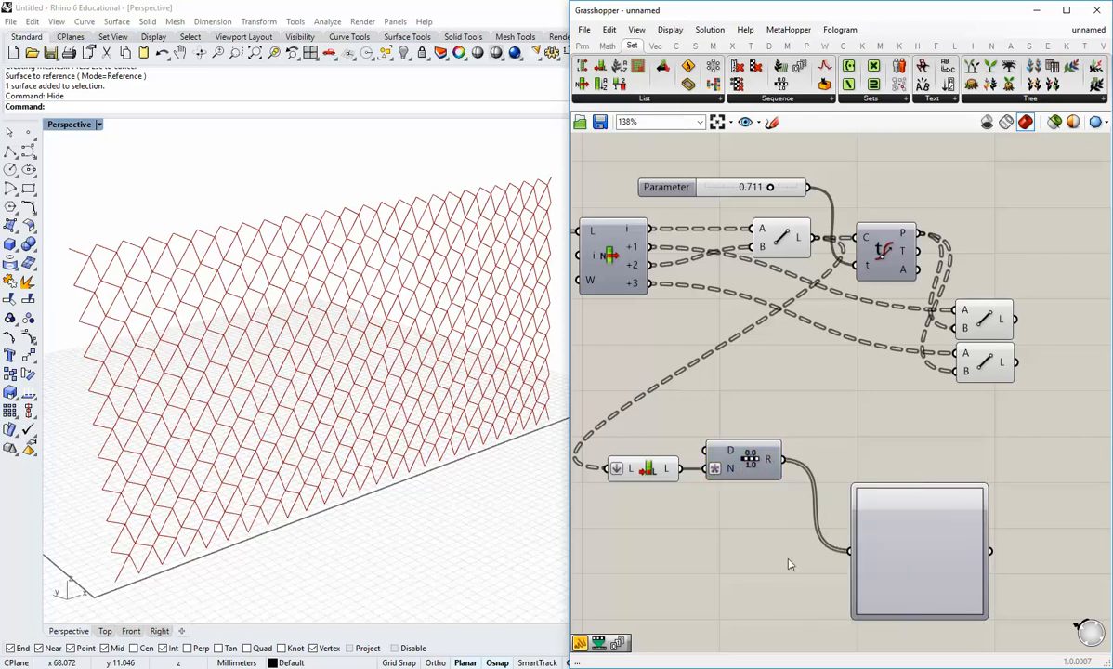
right_drag(859, 554, 759, 565)
drag(988, 423, 823, 279)
drag(831, 282, 944, 282)
click(869, 353)
drag(861, 567, 830, 474)
click(679, 543)
right_drag(708, 540, 682, 548)
Set the Graph Mapper's graph type to Linear.
right_click(767, 507)
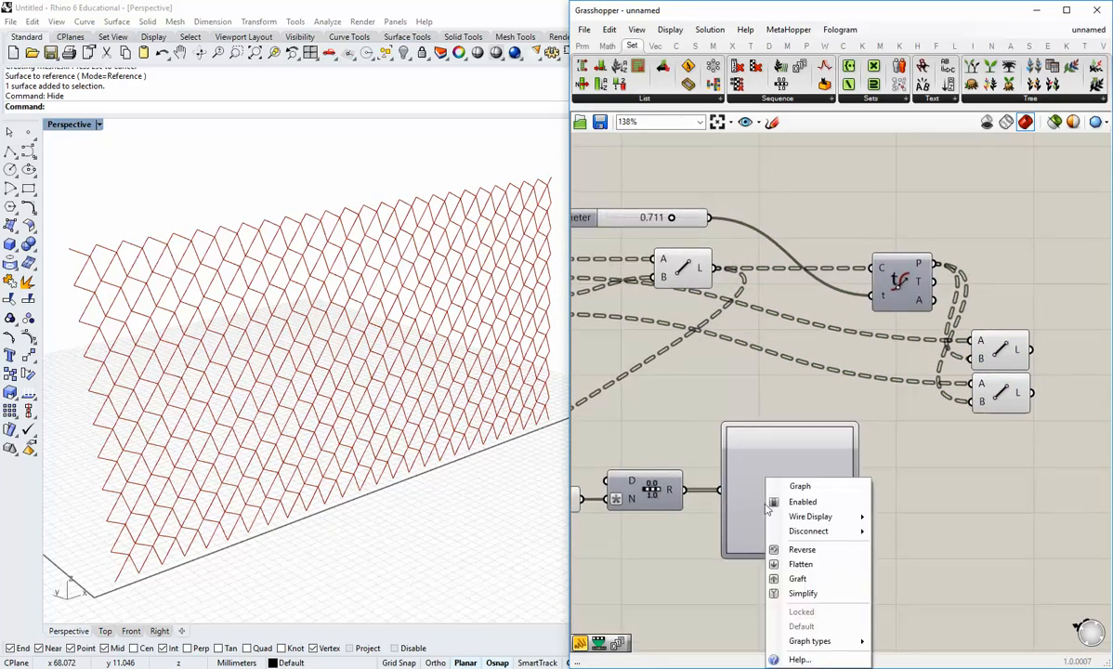
mouse_move(814, 643)
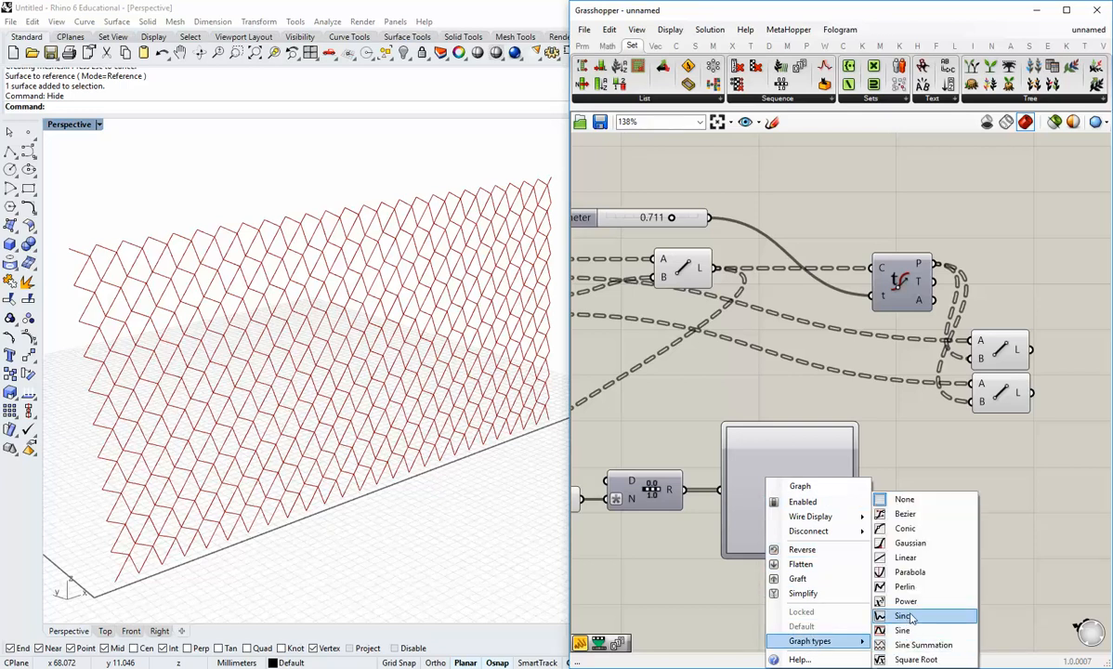
click(905, 557)
right_drag(883, 505, 859, 521)
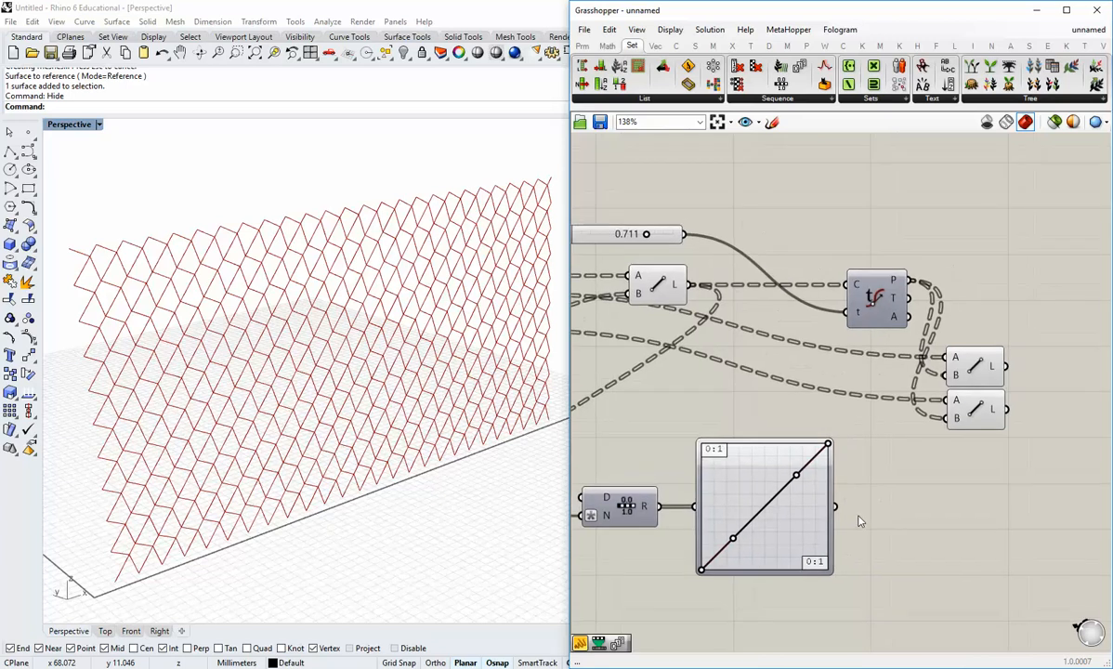
Space out the definition by shifting Evaluate Curve with the two lower Lines, and the upper Line, further along the canvas.
scroll(859, 521, down, 2)
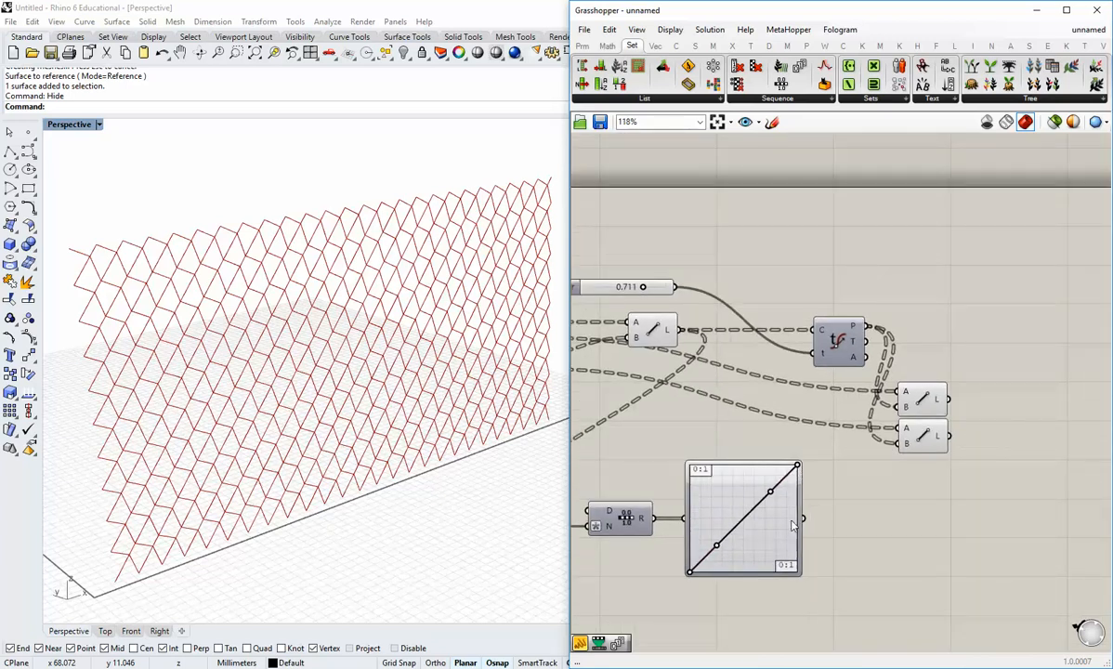
mouse_move(792, 526)
drag(968, 452, 872, 340)
click(774, 360)
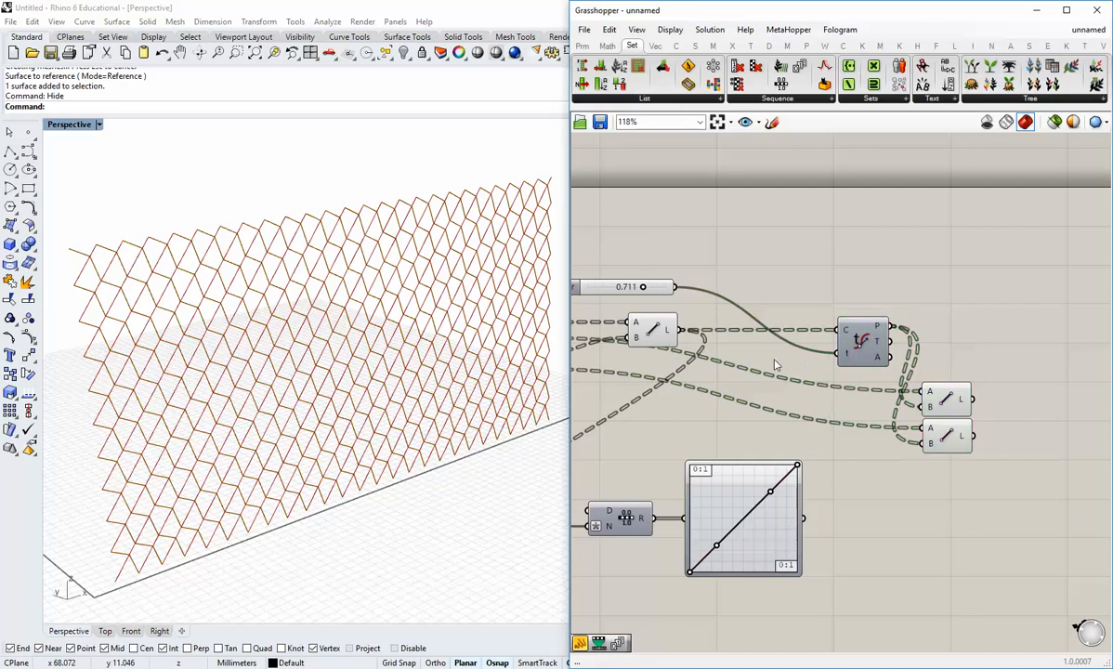
drag(656, 336, 695, 336)
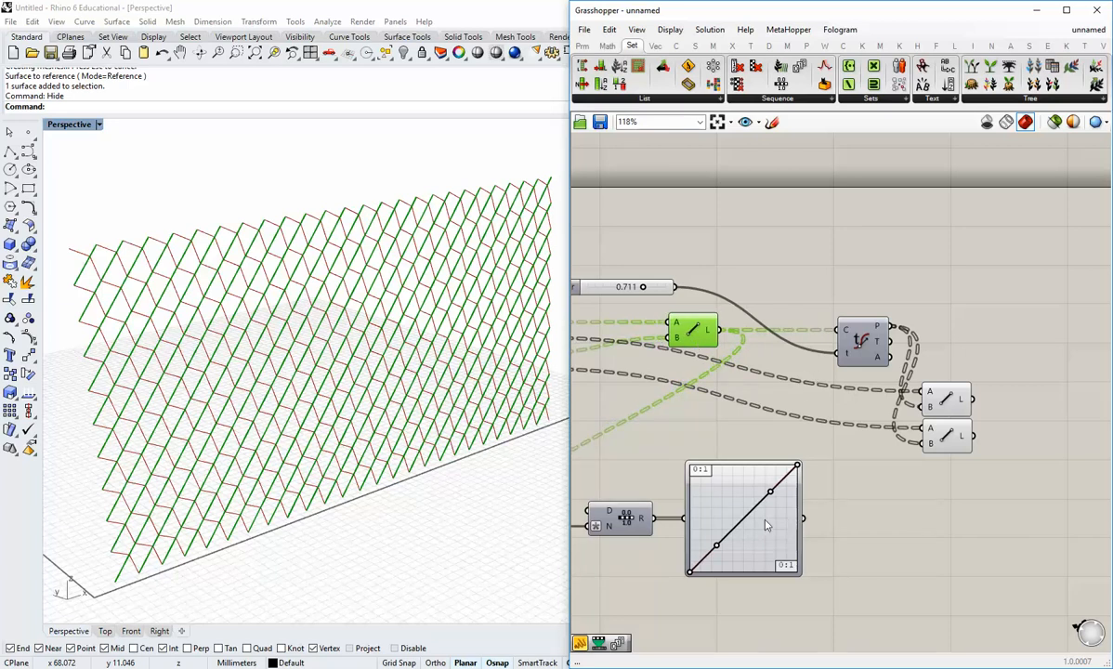
Inspect the data from List Length, the Range component's N and R parameters, and the upper Line's L output.
right_drag(628, 537, 732, 504)
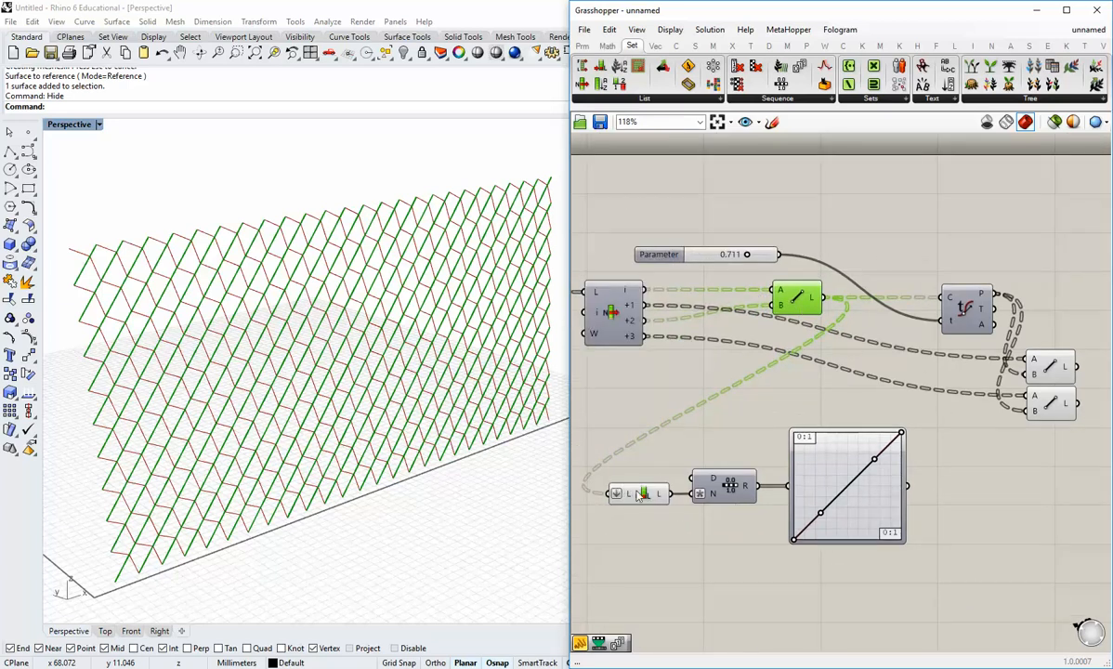
mouse_move(658, 493)
mouse_move(714, 496)
mouse_move(748, 487)
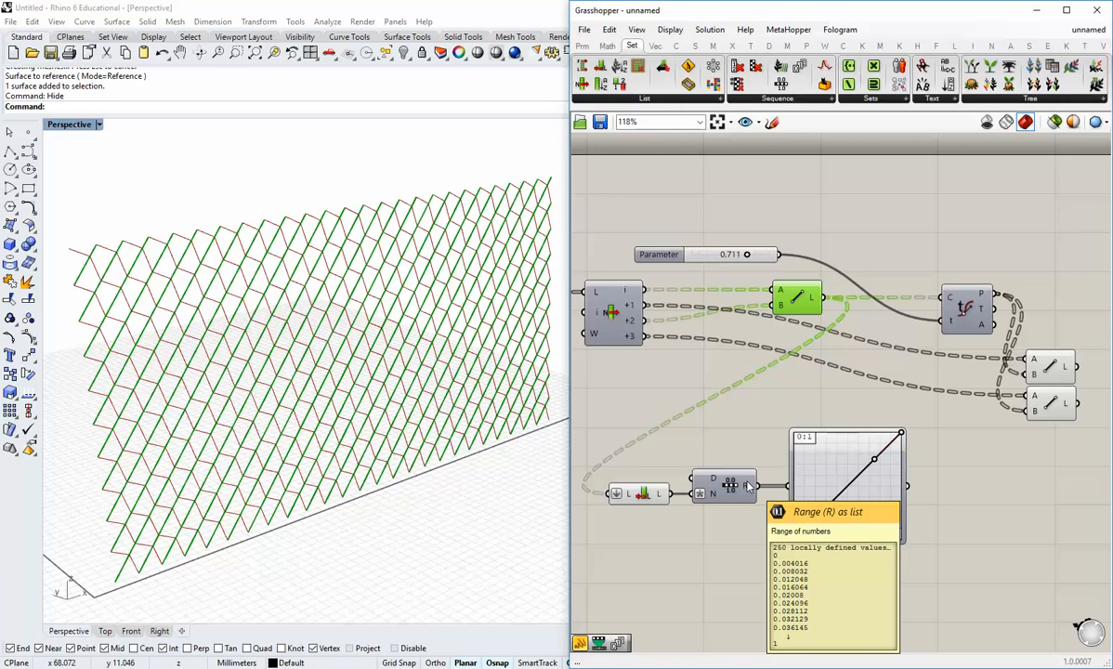
click(818, 405)
mouse_move(818, 300)
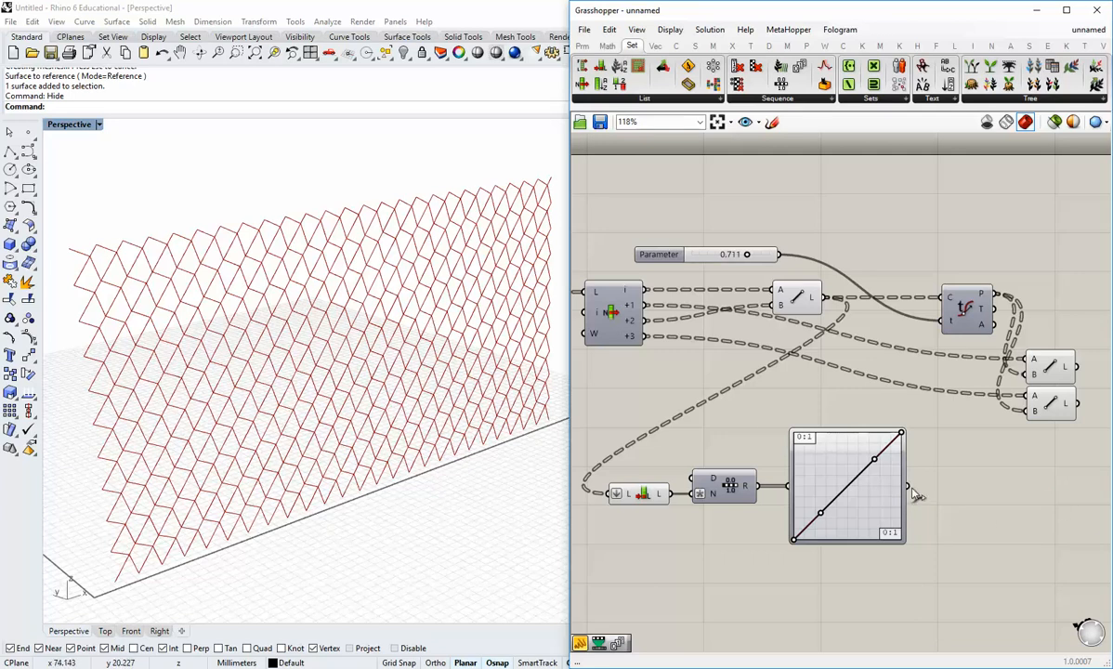
Try driving Evaluate Curve's t input from the Graph Mapper, compare the C and t data, and disconnect the Graph Mapper.
drag(909, 485, 943, 321)
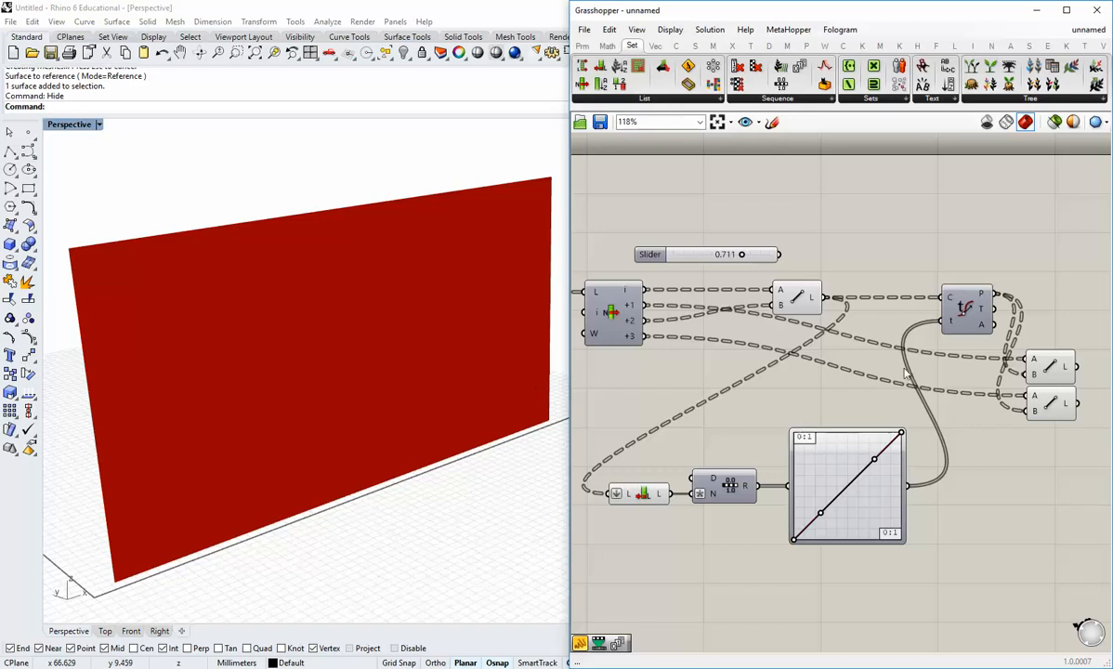
mouse_move(947, 299)
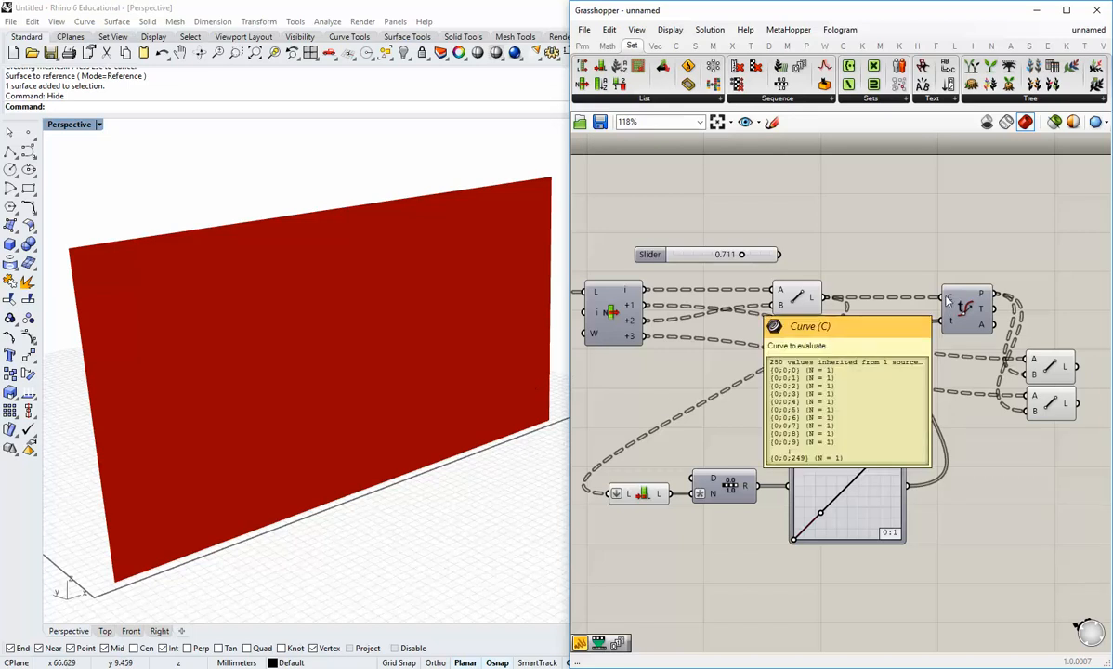
mouse_move(950, 323)
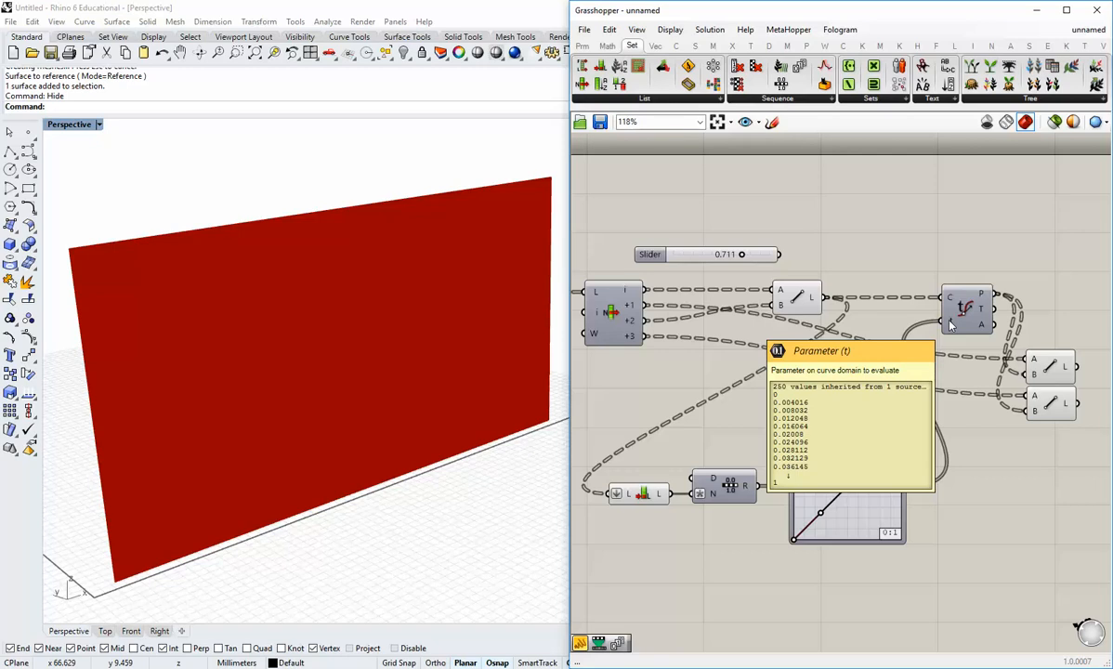
right_click(951, 324)
mouse_move(985, 360)
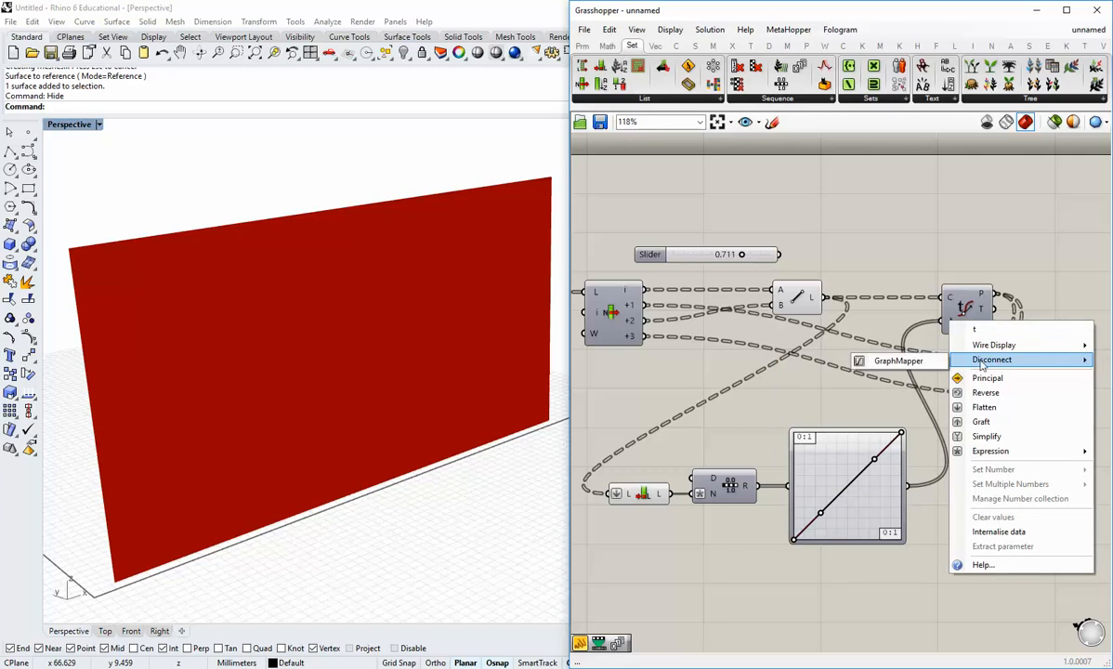
click(859, 361)
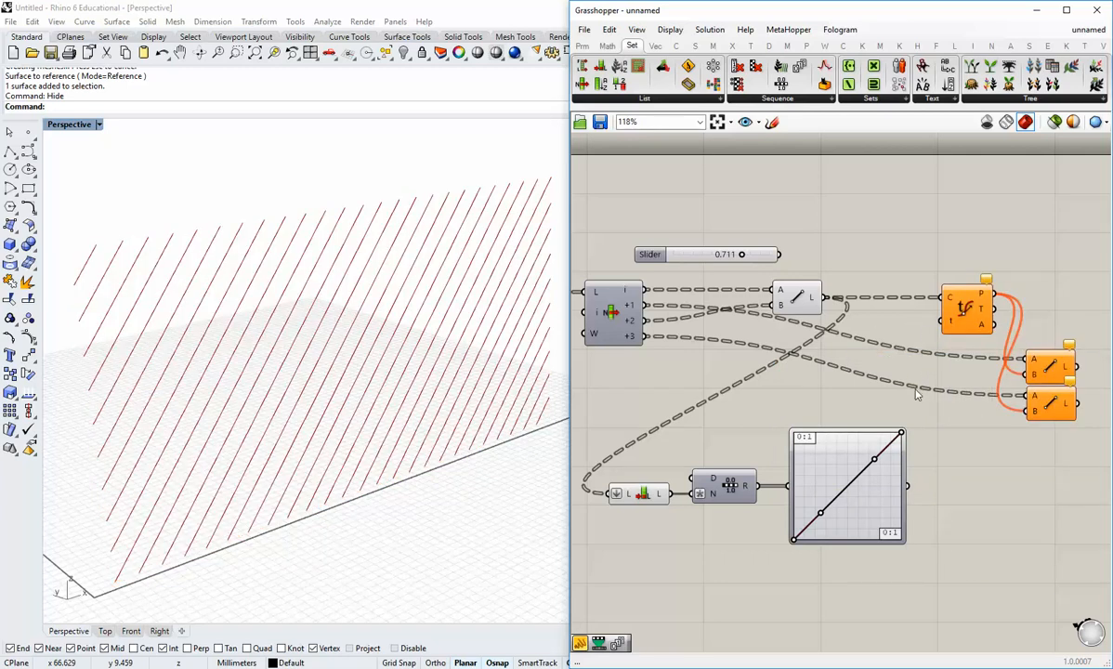
Compare against Evaluate Curve's C input structure and graft the Range component's R output.
right_click(750, 490)
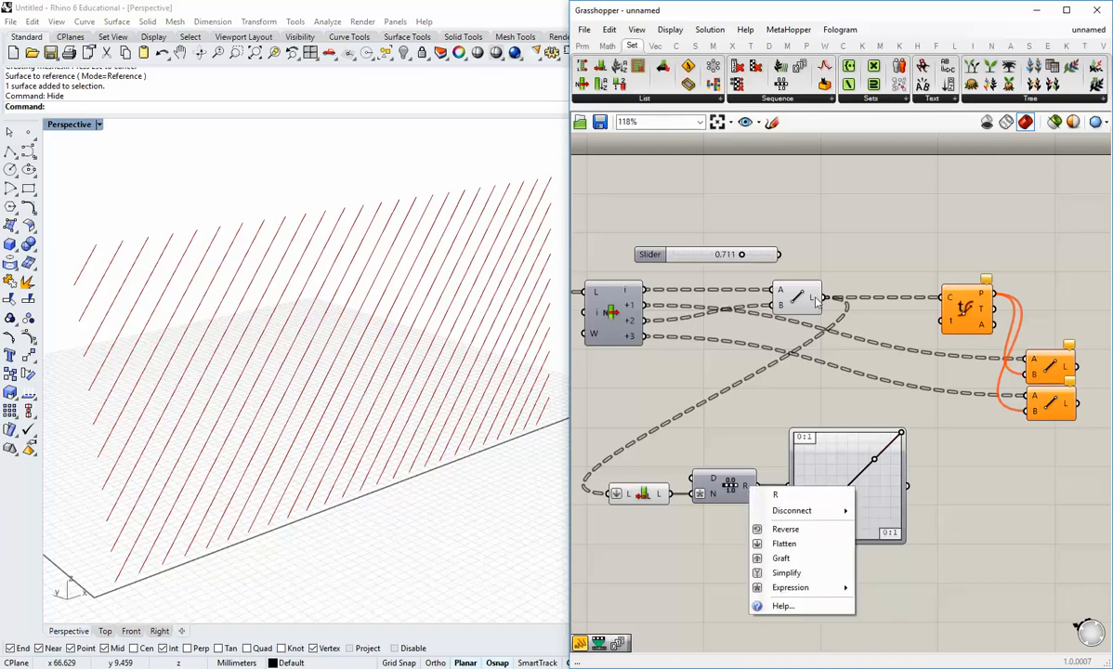
click(763, 279)
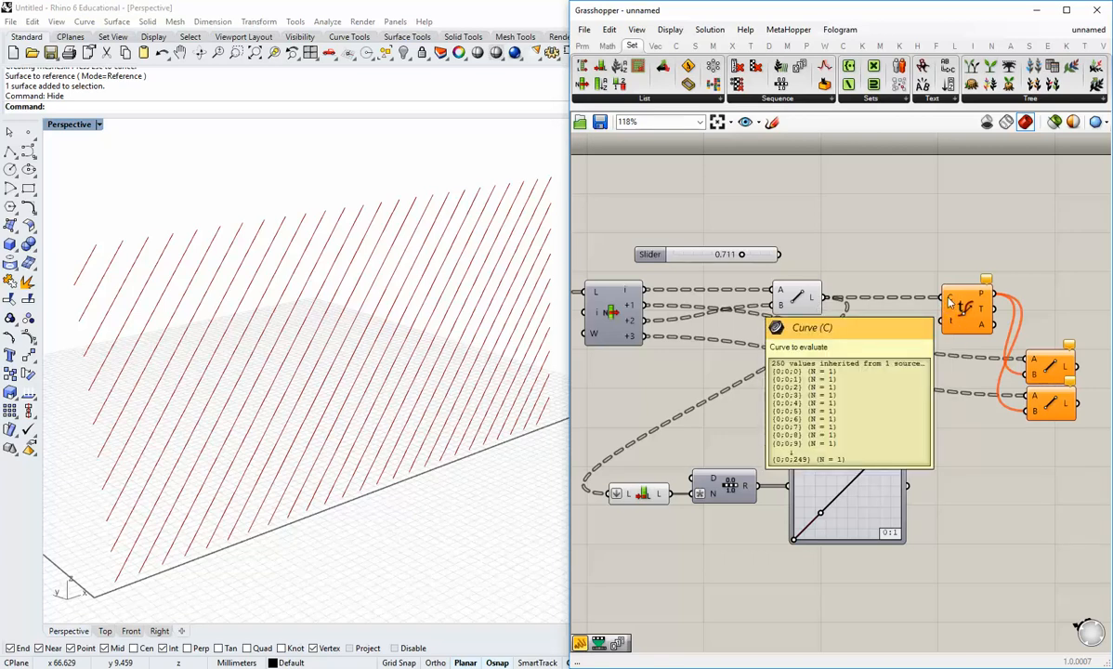
right_click(750, 491)
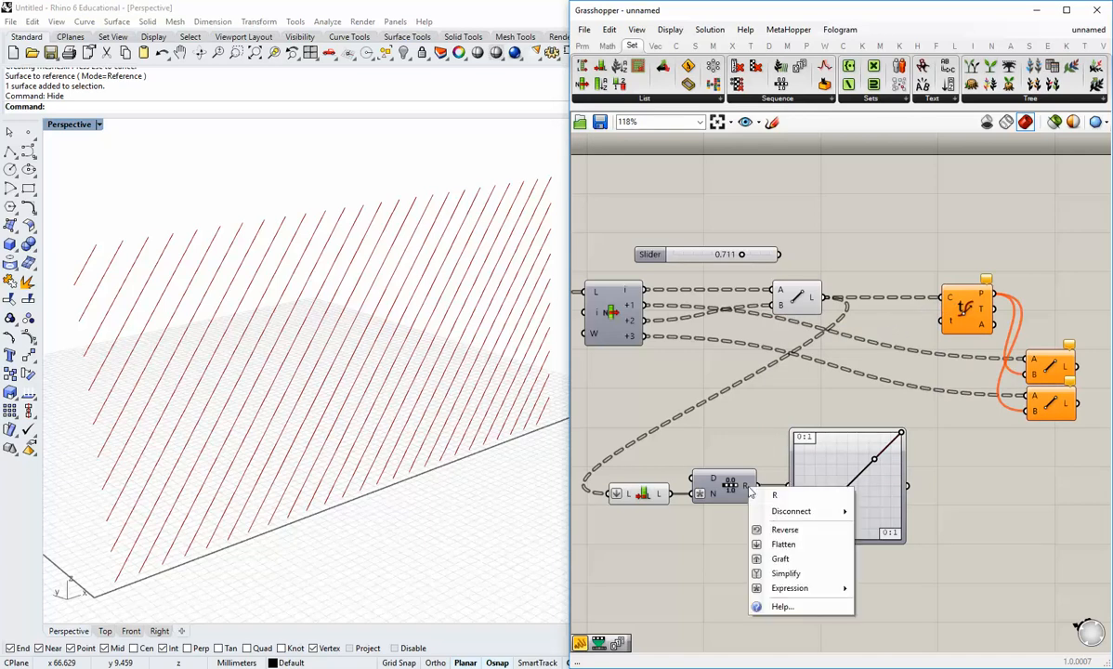
click(779, 559)
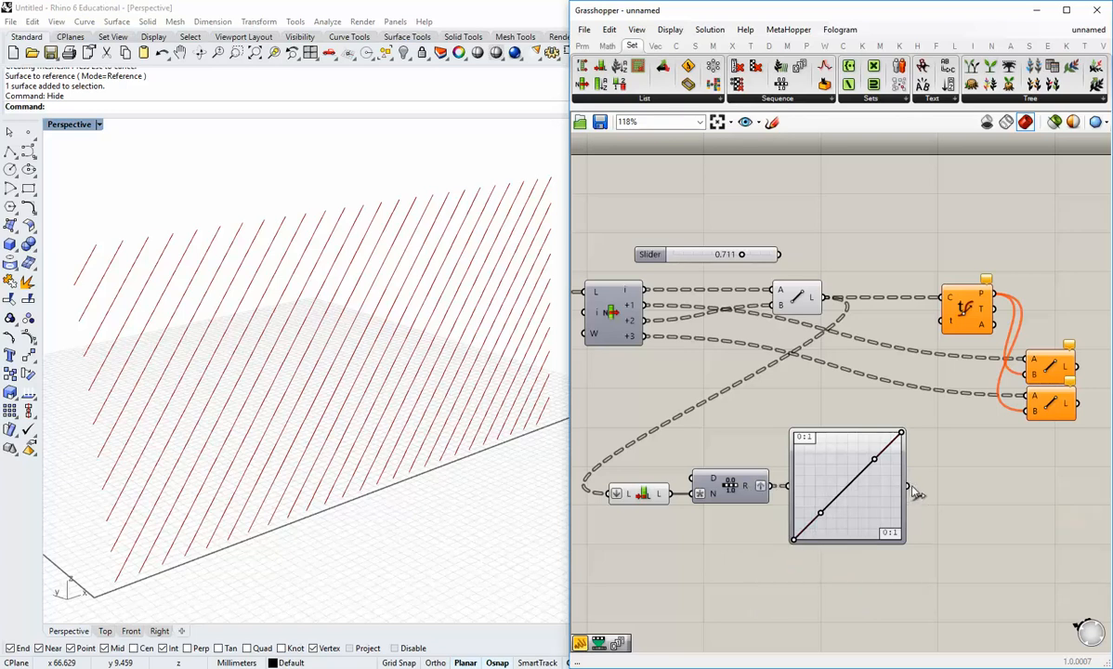
Read the Graph Mapper's output in a temporary Panel and delete the Panel.
click(582, 46)
click(1001, 532)
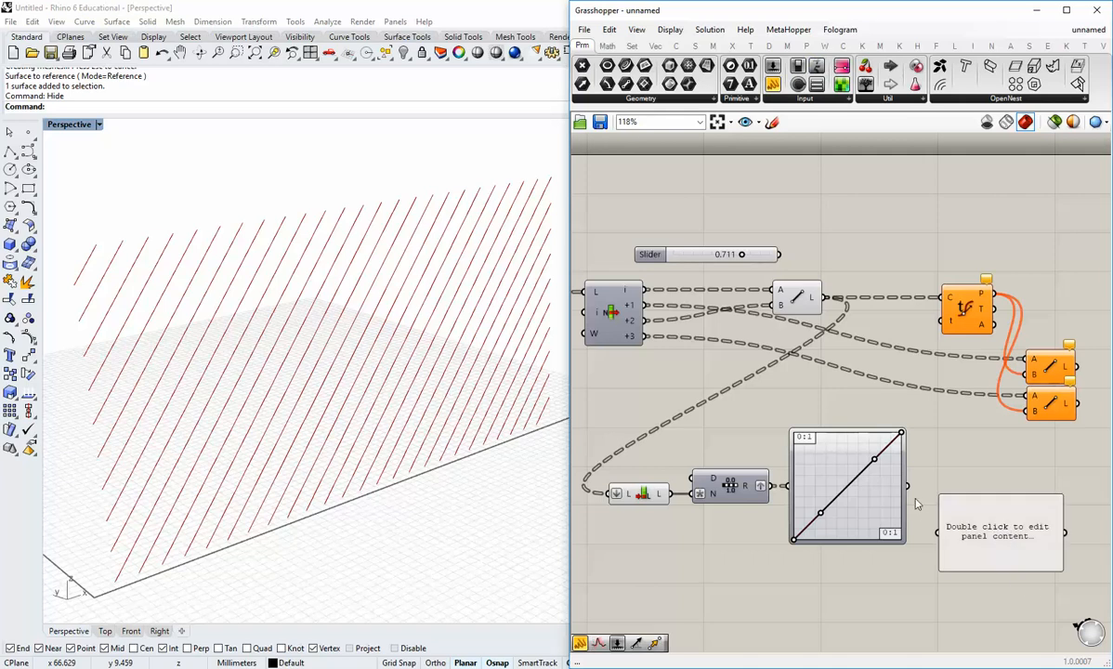
drag(907, 485, 939, 532)
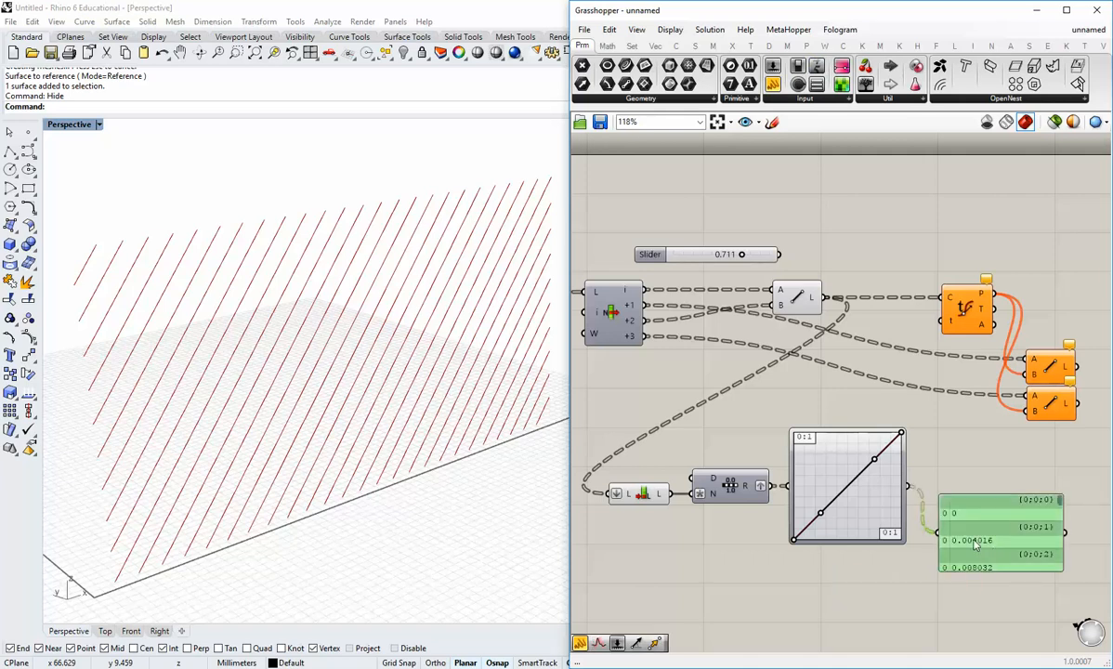
key(Delete)
Add a Param Viewer beside the Graph Mapper and feed it the Graph Mapper's output.
click(865, 84)
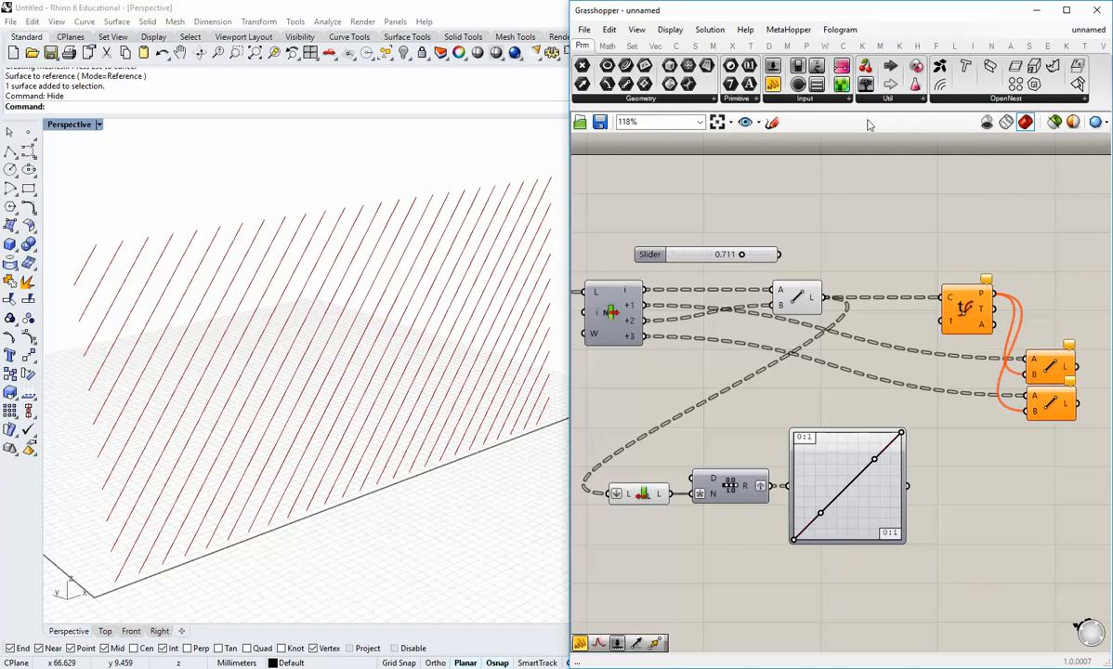
click(1020, 523)
drag(907, 485, 943, 521)
drag(979, 485, 964, 476)
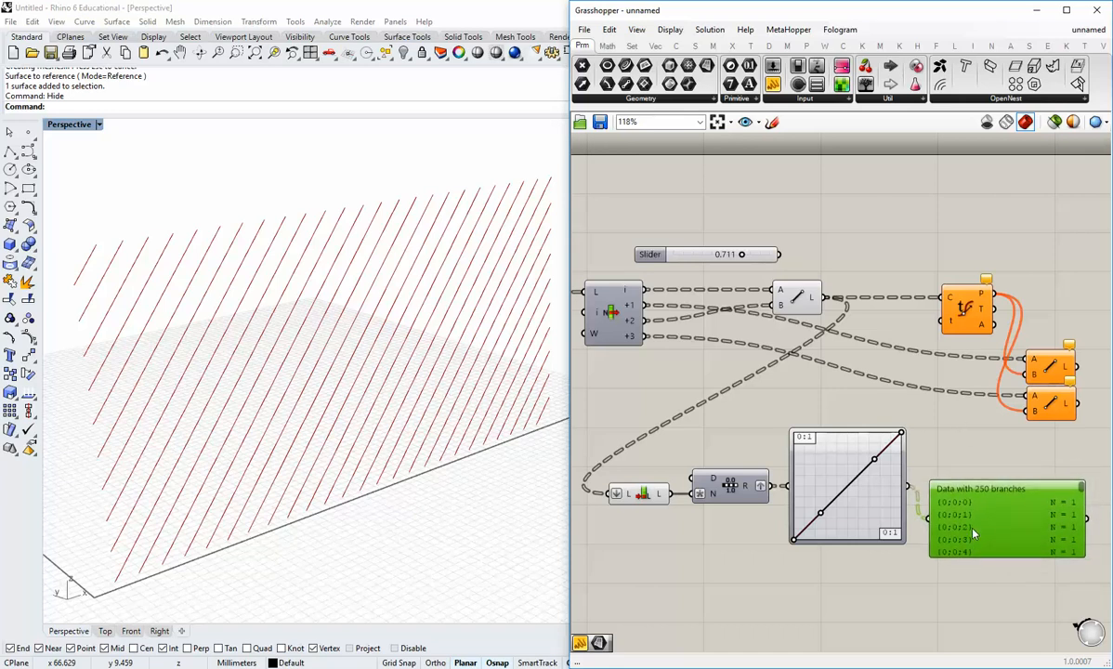
Copy the Param Viewer above Evaluate Curve, feed it the upper Line's L output, and compare both data structures.
alt+drag(994, 523, 936, 233)
drag(825, 297, 930, 238)
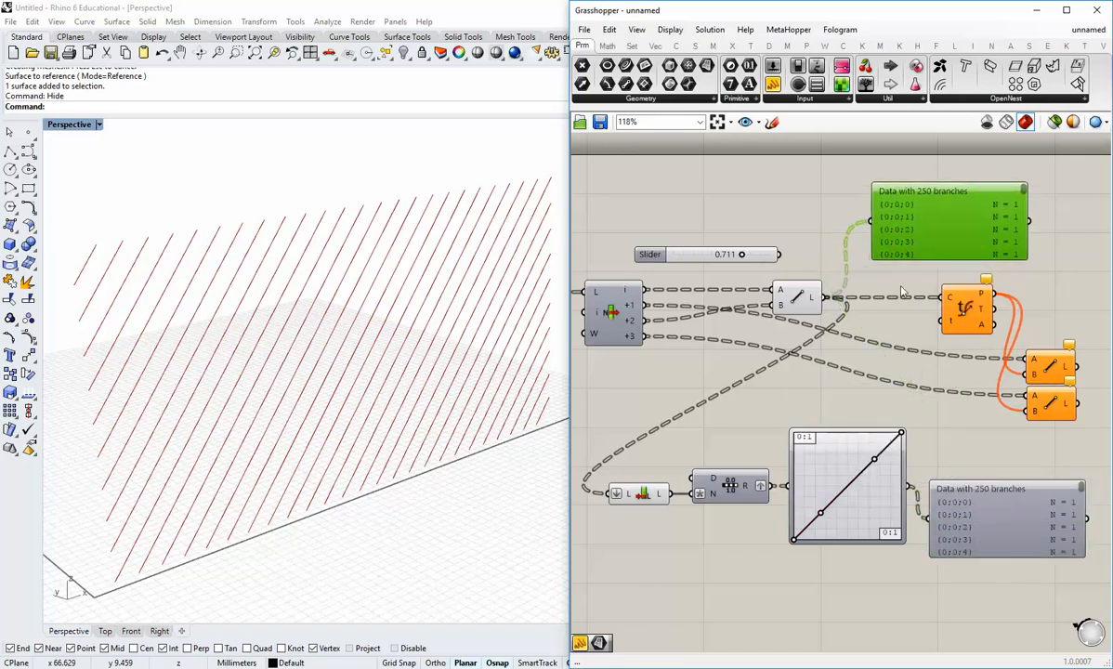
click(1015, 515)
click(875, 211)
click(999, 509)
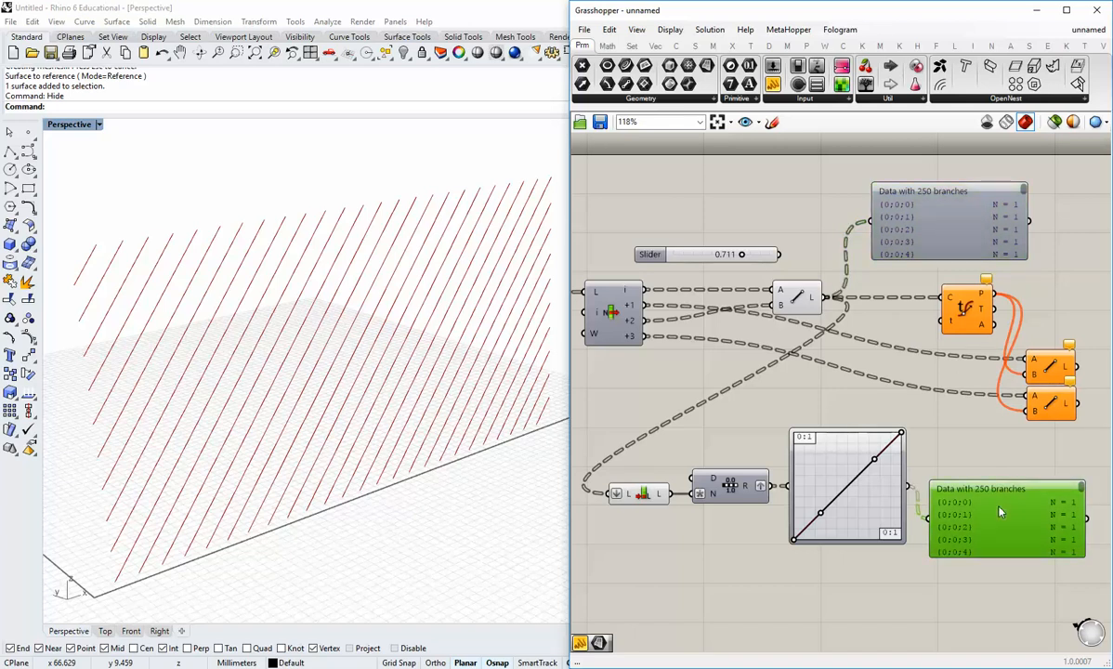
click(922, 374)
Connect the Graph Mapper's output to Evaluate Curve's t input and move its Param Viewer clear below the Graph Mapper.
drag(914, 491, 943, 321)
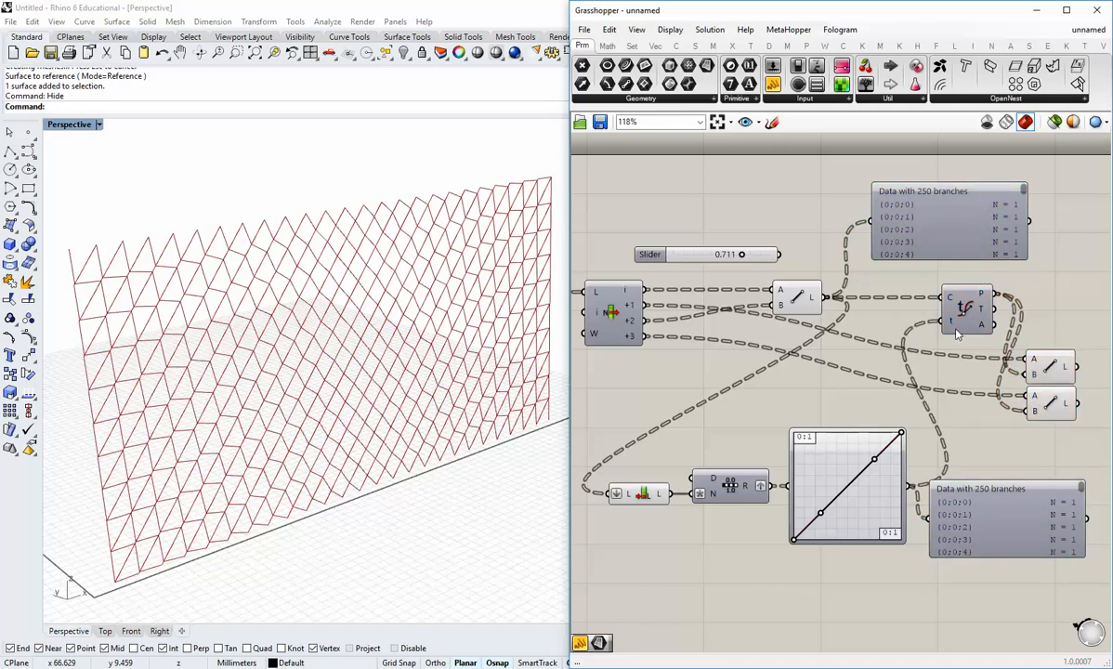
drag(934, 523, 919, 627)
right_drag(982, 333, 935, 358)
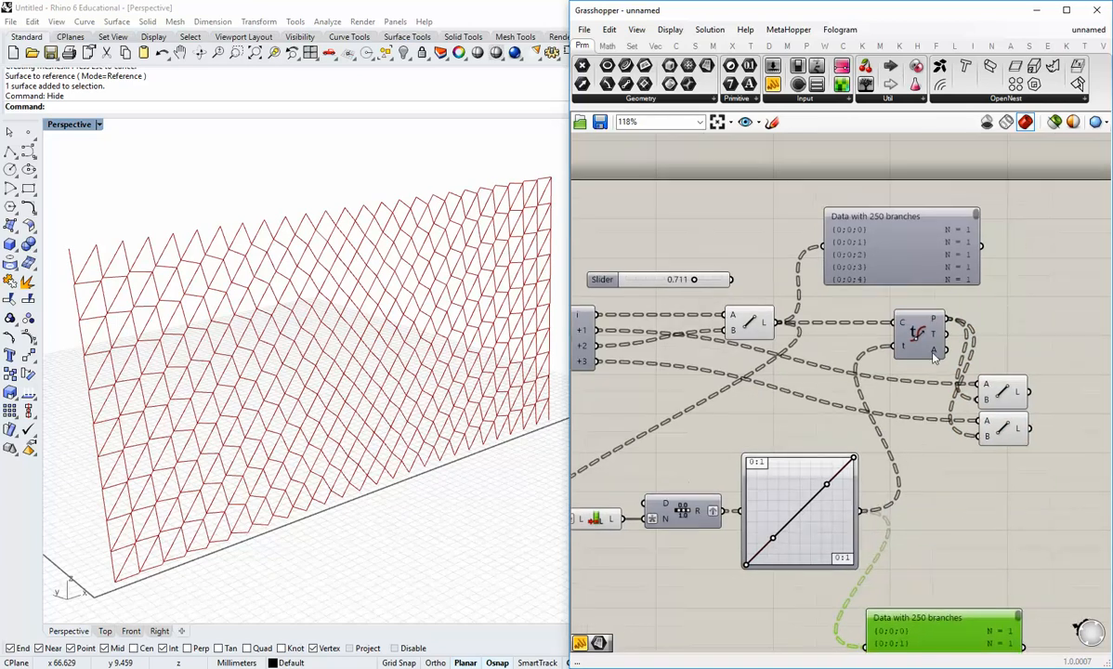
right_drag(939, 597, 950, 552)
drag(937, 601, 896, 629)
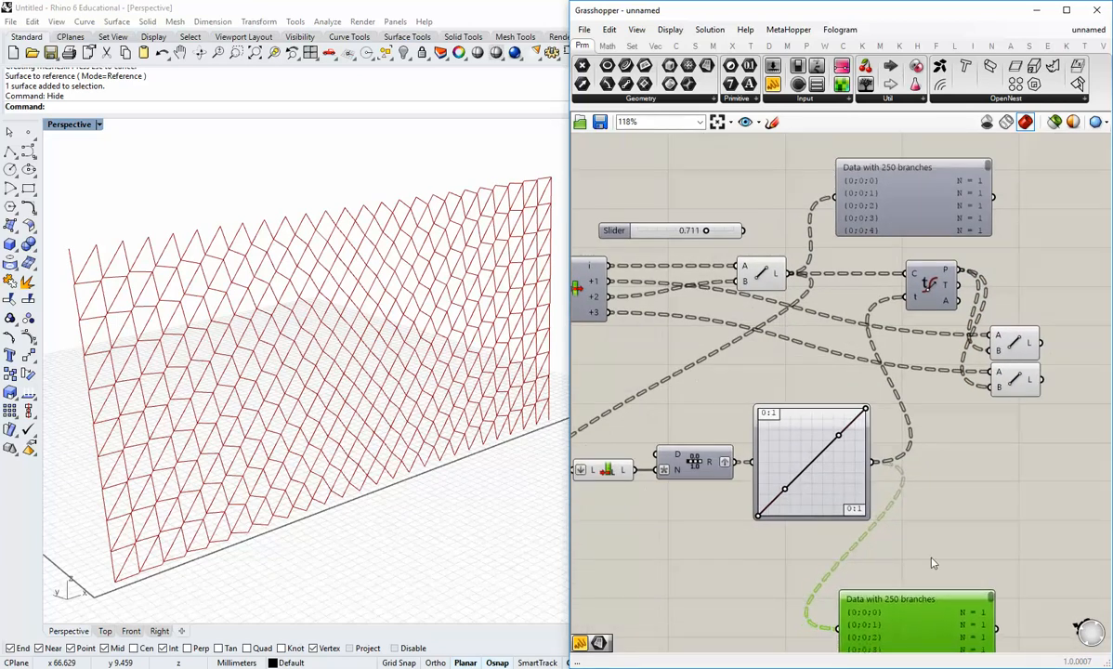
Examine in the Rhino viewport how the diagonal pattern changes from one end of the surface to the other.
click(933, 560)
right_drag(954, 446, 926, 469)
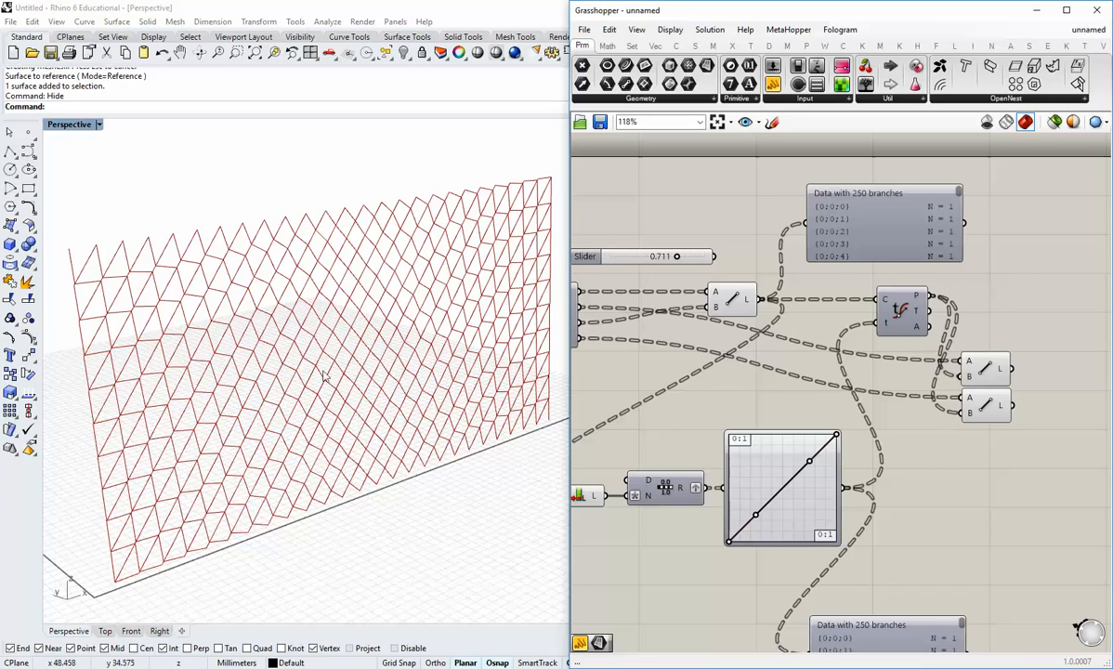
right_drag(744, 399, 794, 385)
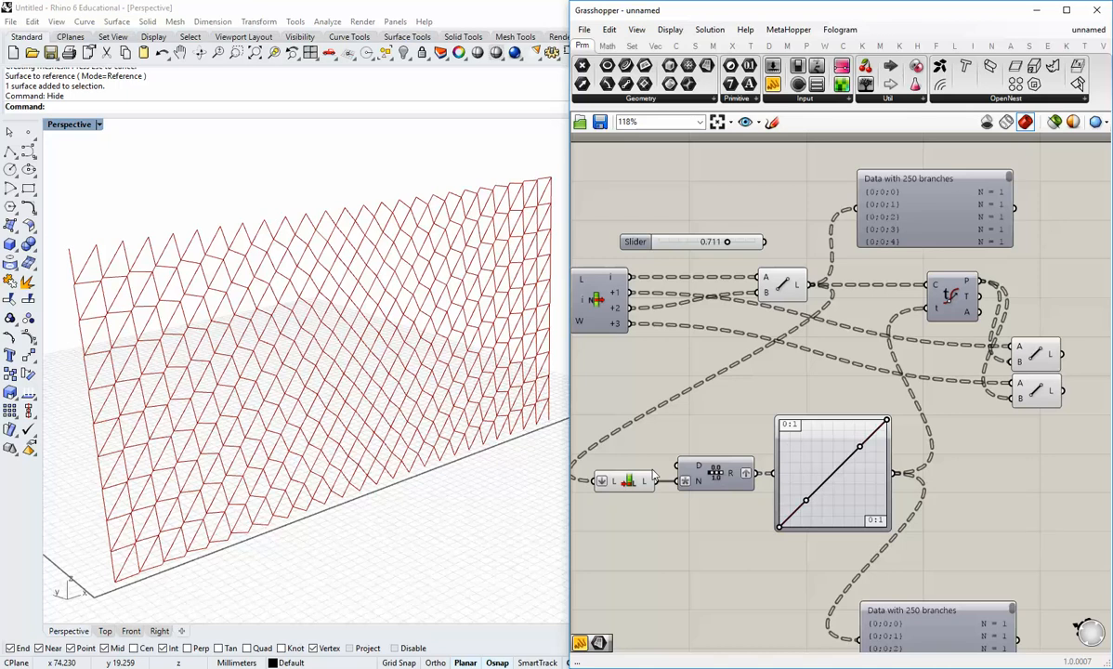
right_drag(259, 454, 189, 427)
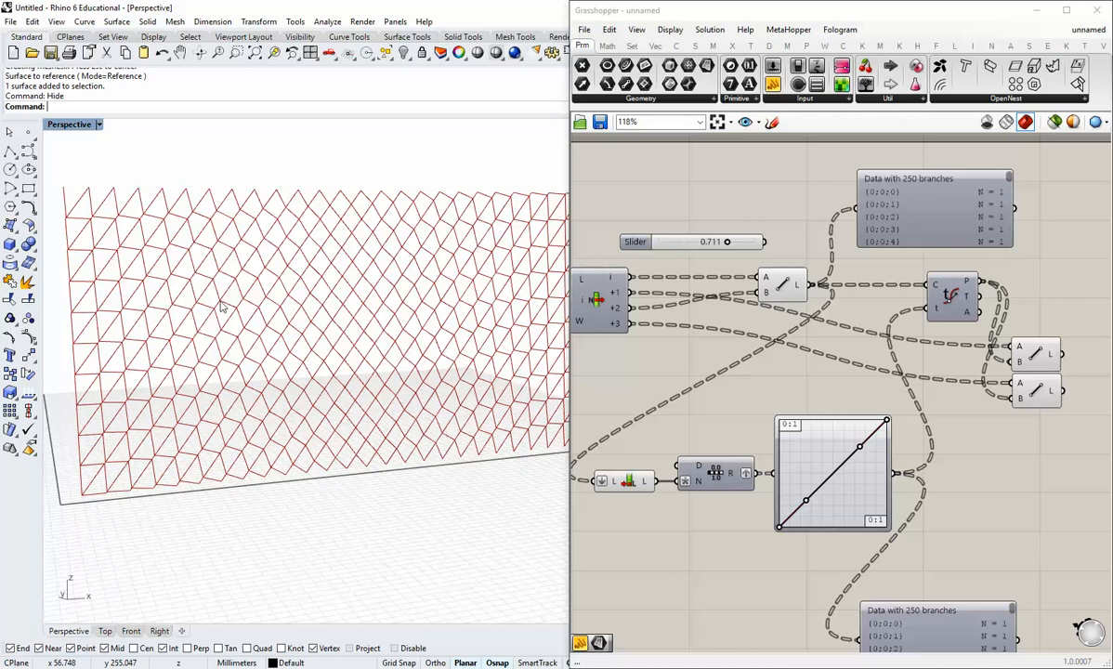
scroll(373, 345, up, 1)
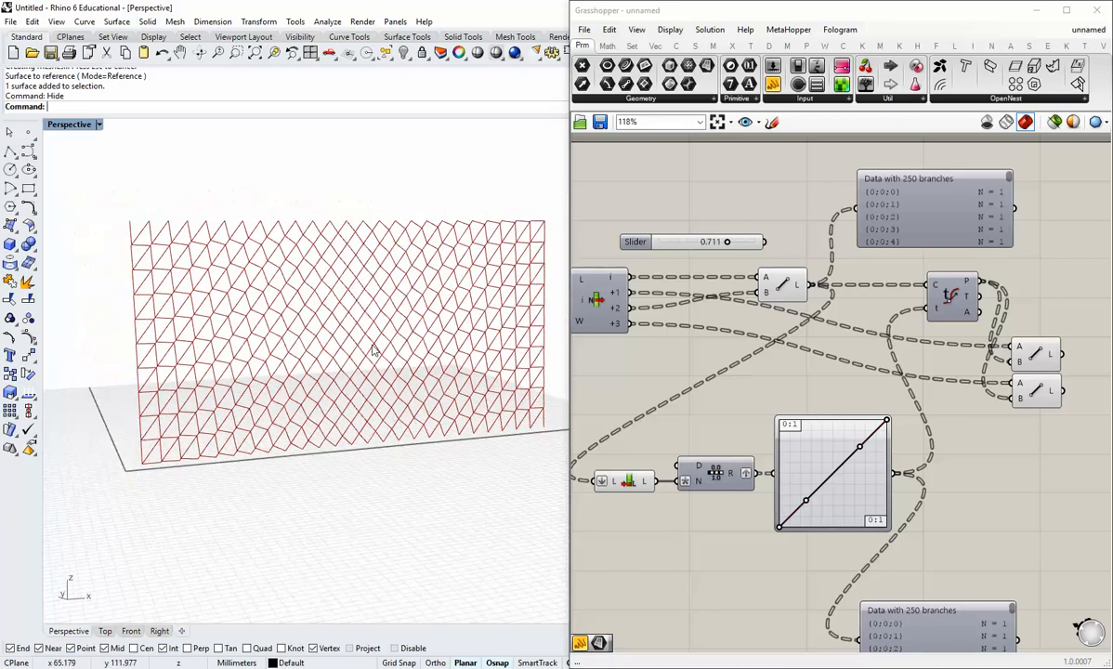
scroll(537, 279, up, 2)
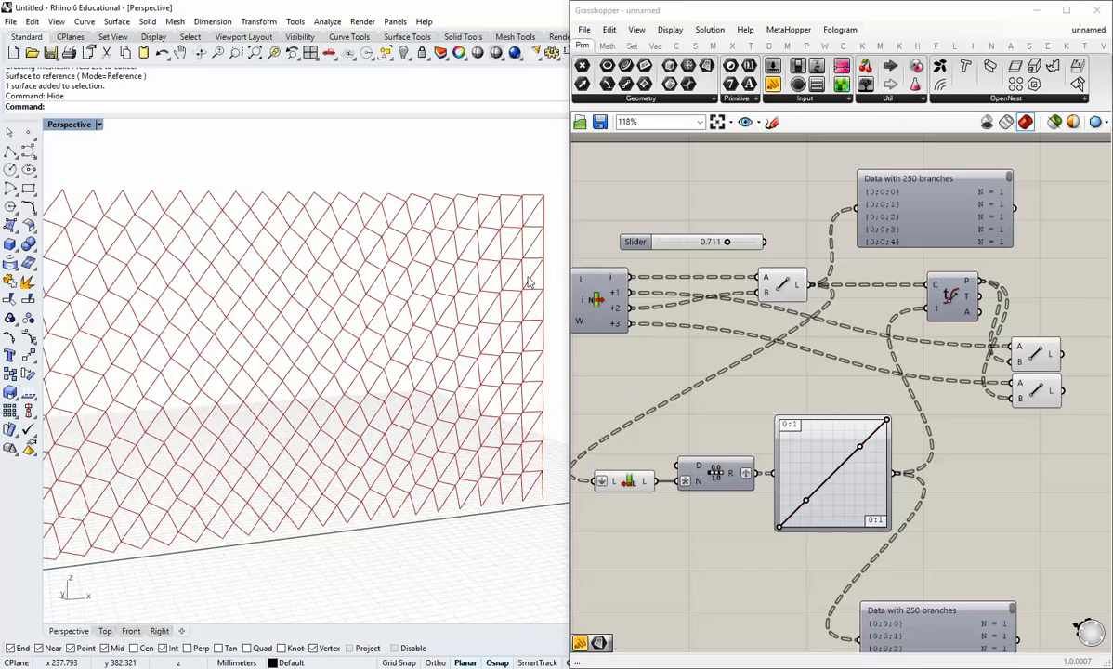
scroll(528, 282, down, 3)
shift+right_drag(424, 302, 410, 328)
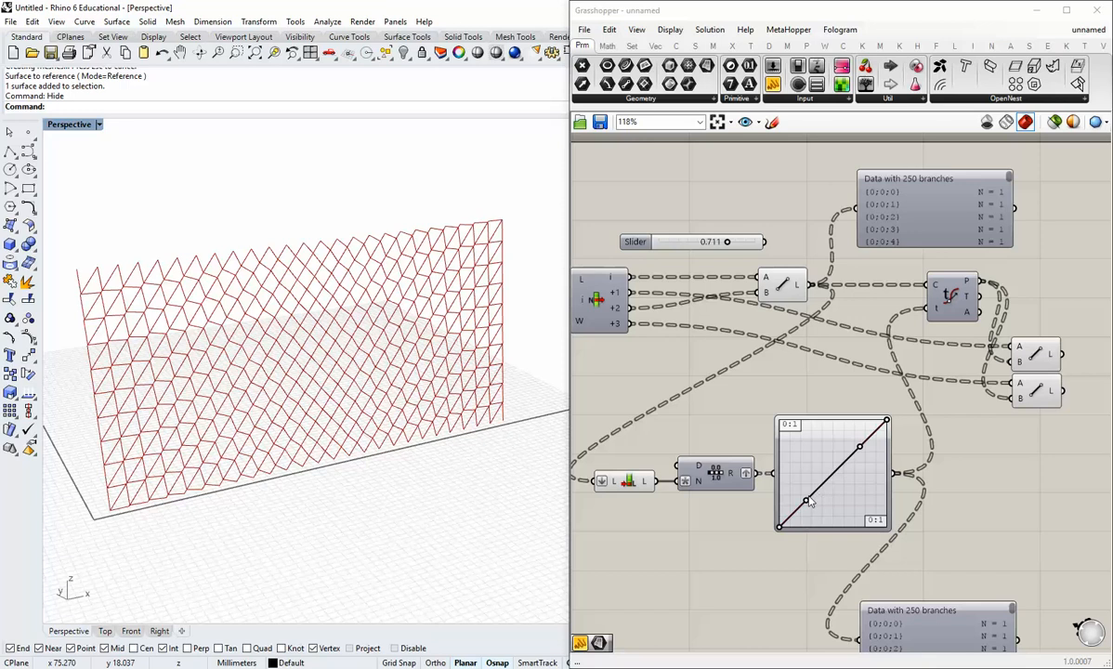
Reshape the Graph Mapper's Bezier curve into an S-shaped profile by repositioning both control handles.
drag(806, 502, 760, 439)
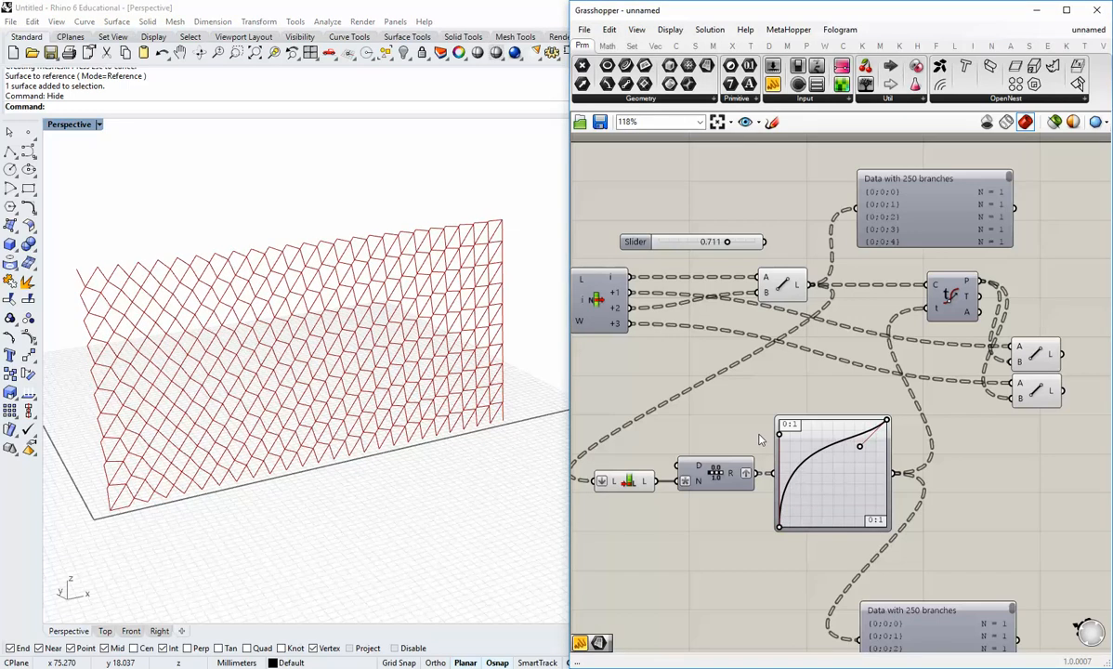
mouse_move(852, 453)
mouse_down()
mouse_move(865, 452)
mouse_move(877, 504)
mouse_move(907, 533)
mouse_move(858, 448)
mouse_up()
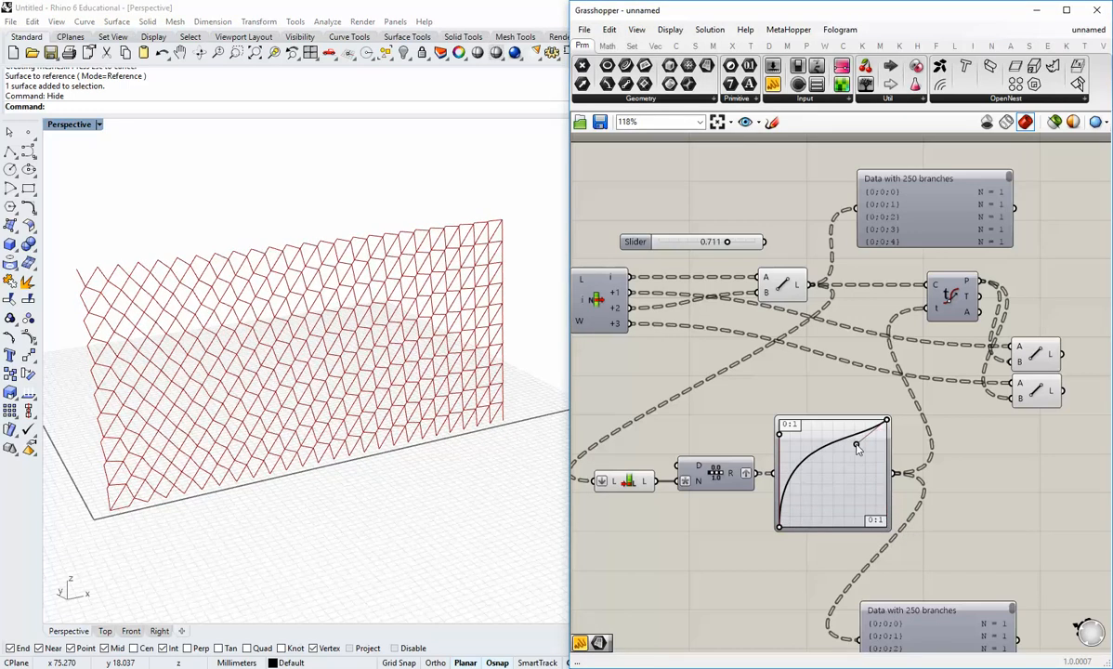
drag(783, 443, 881, 507)
drag(821, 478, 781, 453)
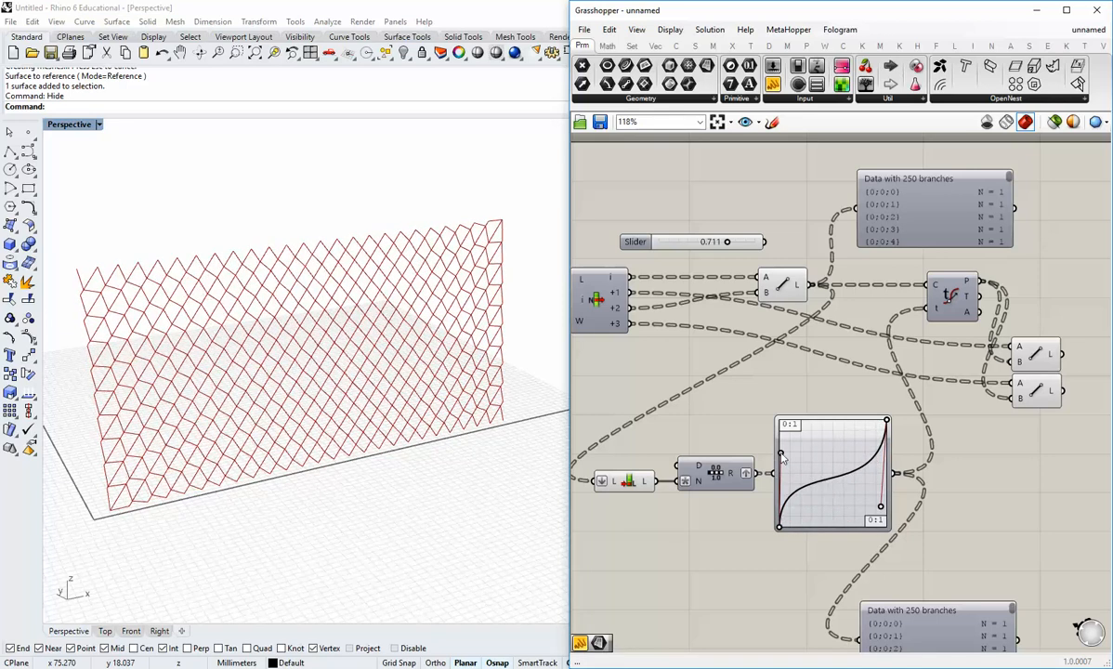
Set the Graph Mapper's graph type to Linear.
right_click(817, 462)
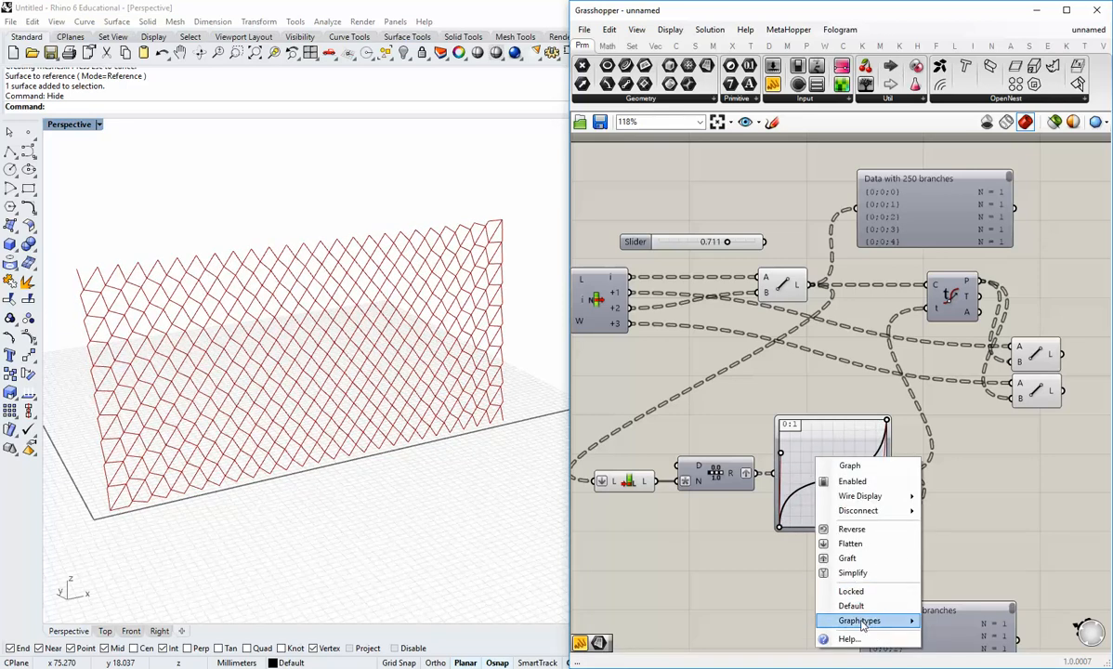
mouse_move(868, 620)
click(953, 557)
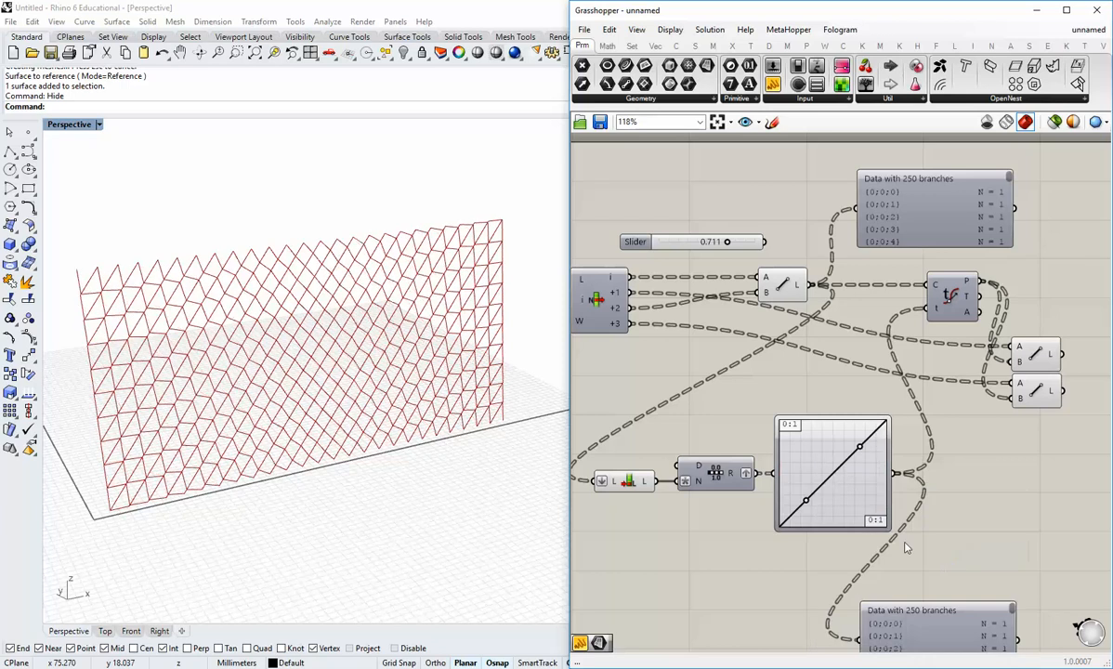
Try the Parabola graph type on the Graph Mapper and return it to Linear.
right_click(851, 478)
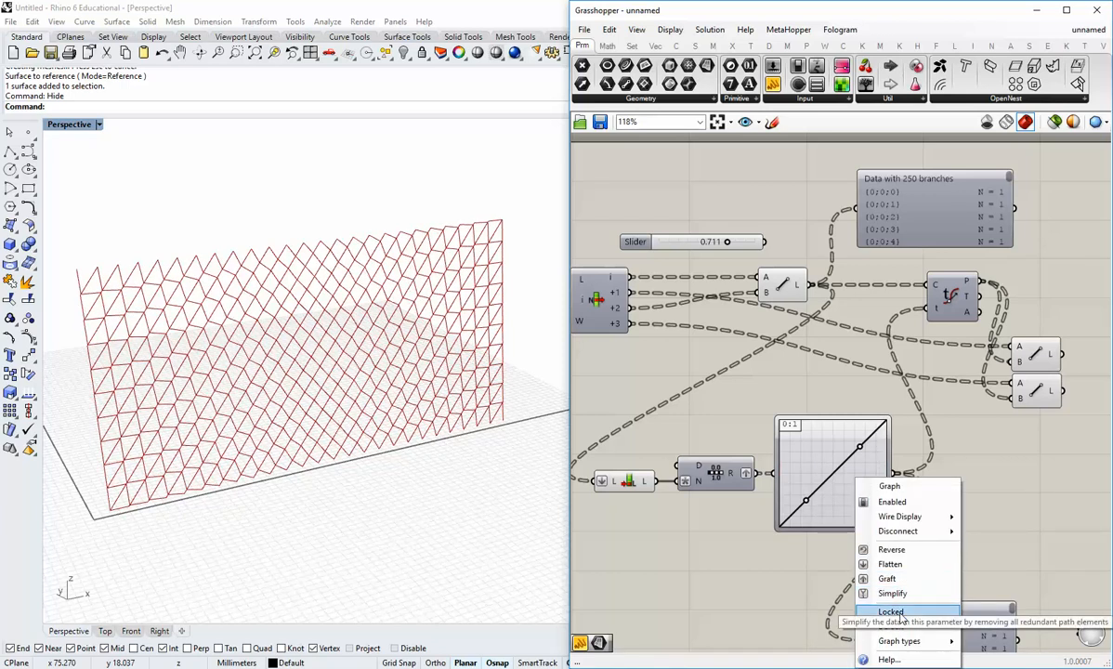
mouse_move(899, 641)
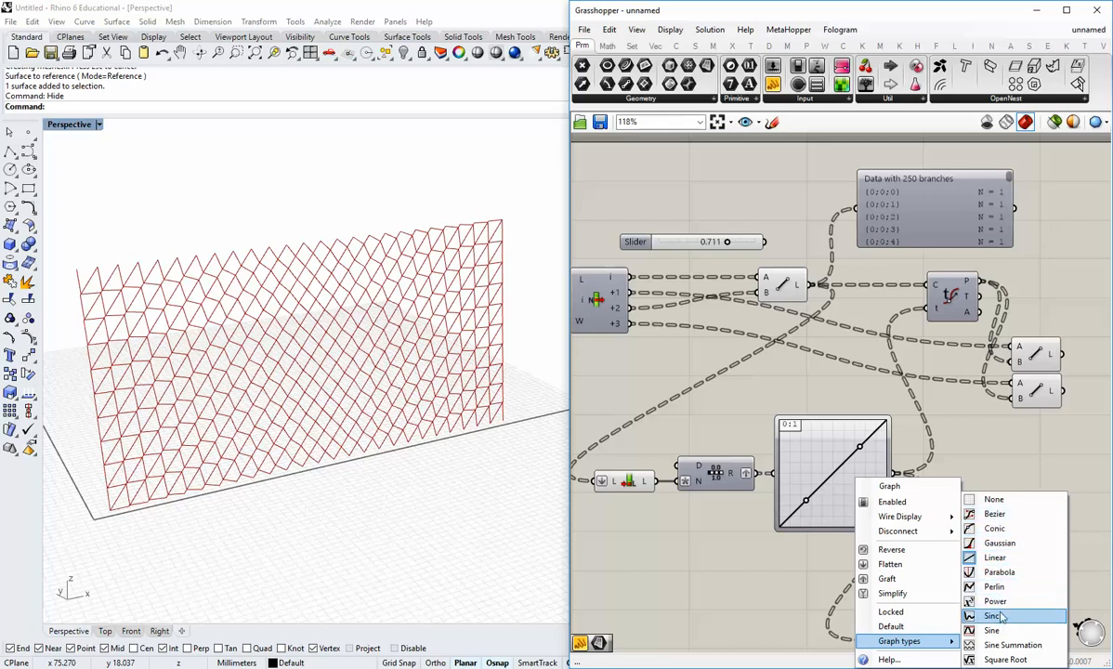
click(1001, 573)
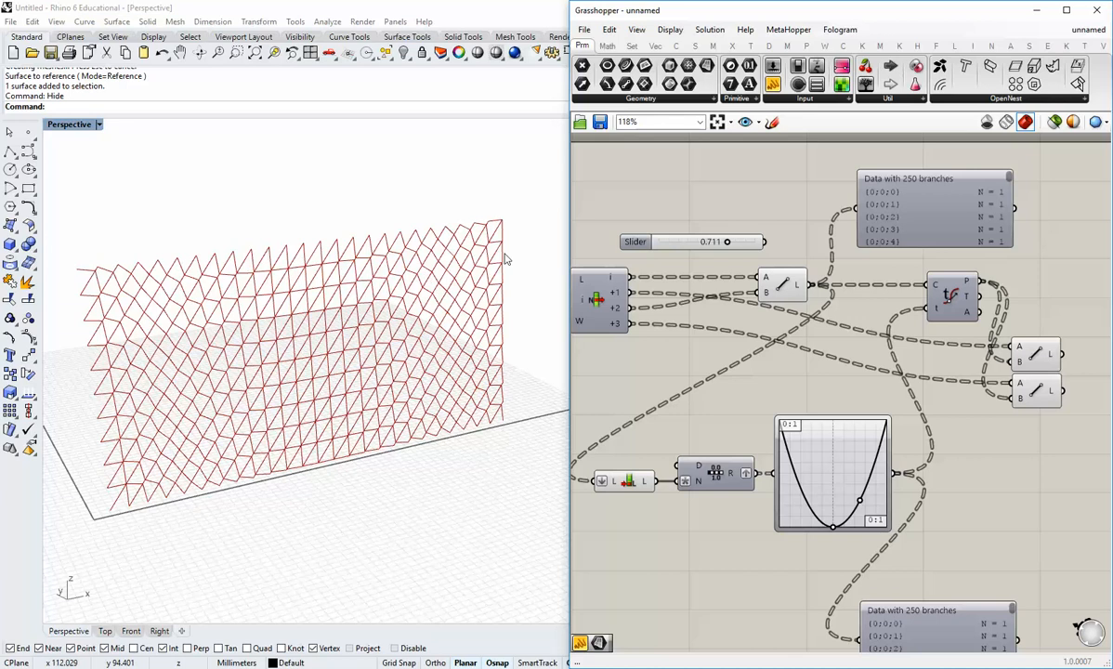
right_click(819, 476)
mouse_move(862, 635)
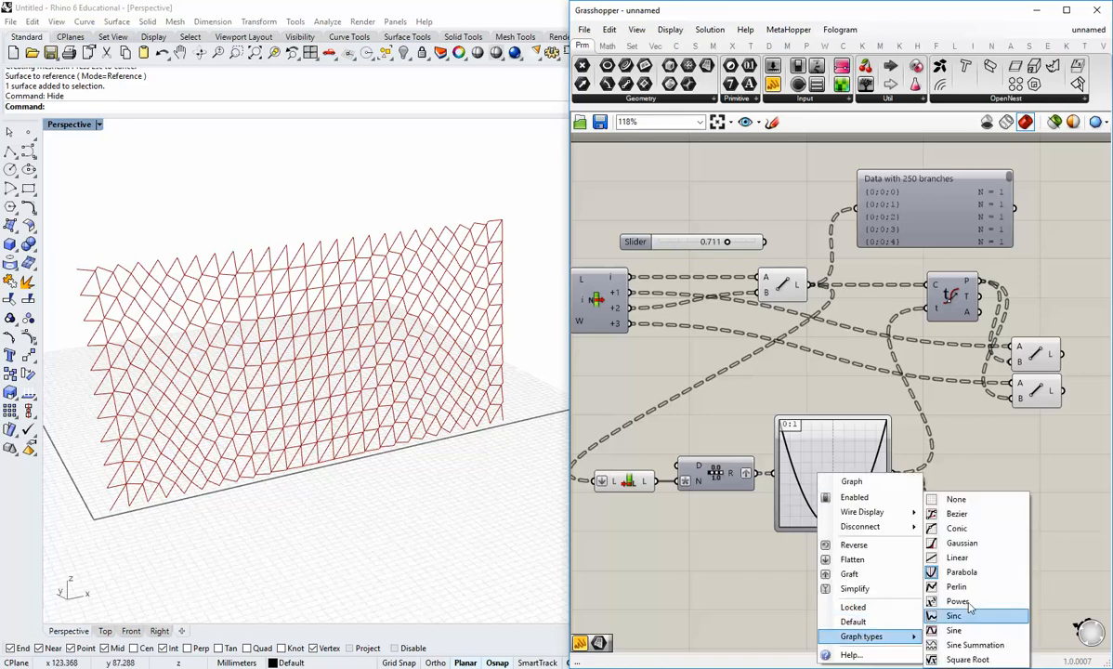
click(957, 557)
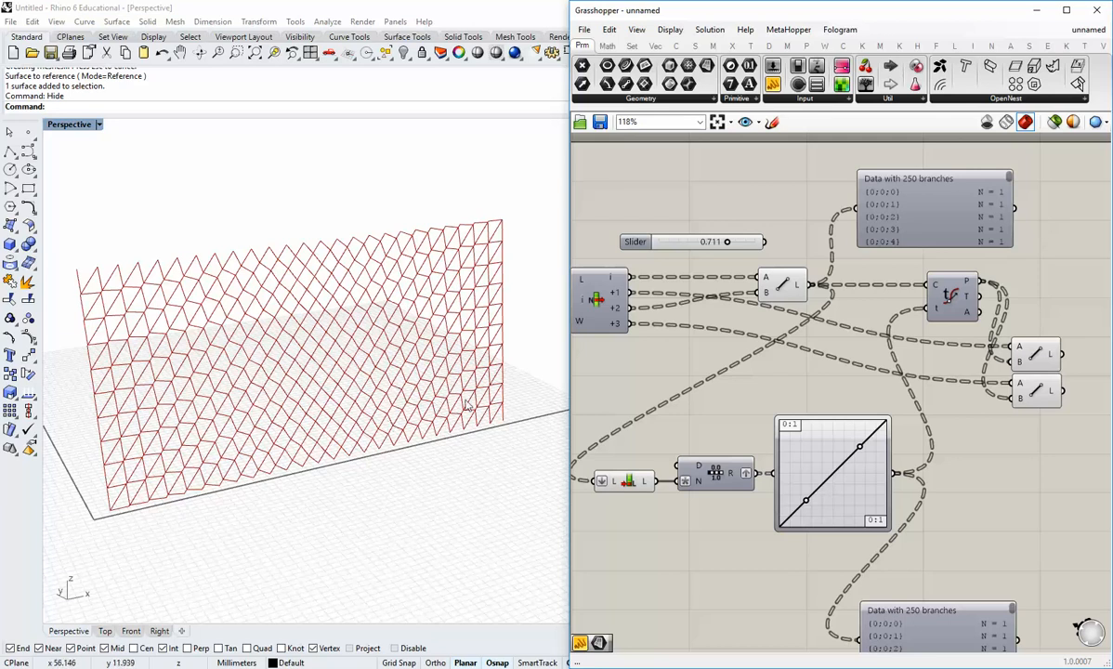
Move the lower Param Viewer slightly farther below the Graph Mapper.
click(290, 392)
right_drag(290, 392, 325, 424)
scroll(783, 384, down, 1)
right_drag(840, 377, 797, 373)
drag(881, 605, 879, 618)
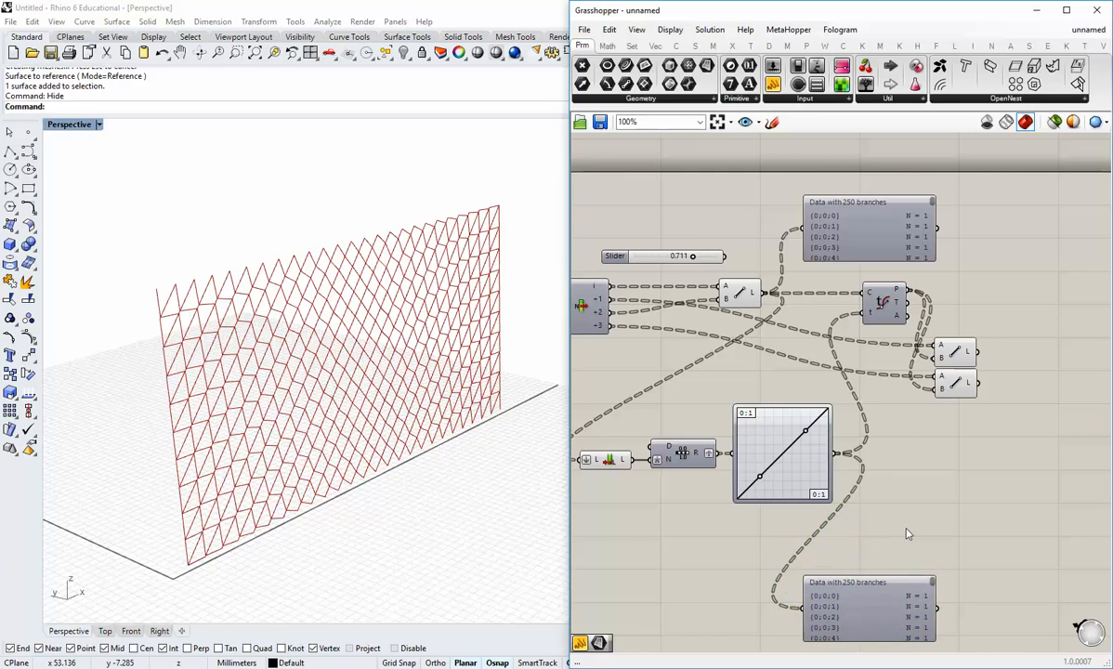
Show all hidden objects in Rhino and hide the four points and the curve again, leaving only the reference surface displayed.
click(289, 494)
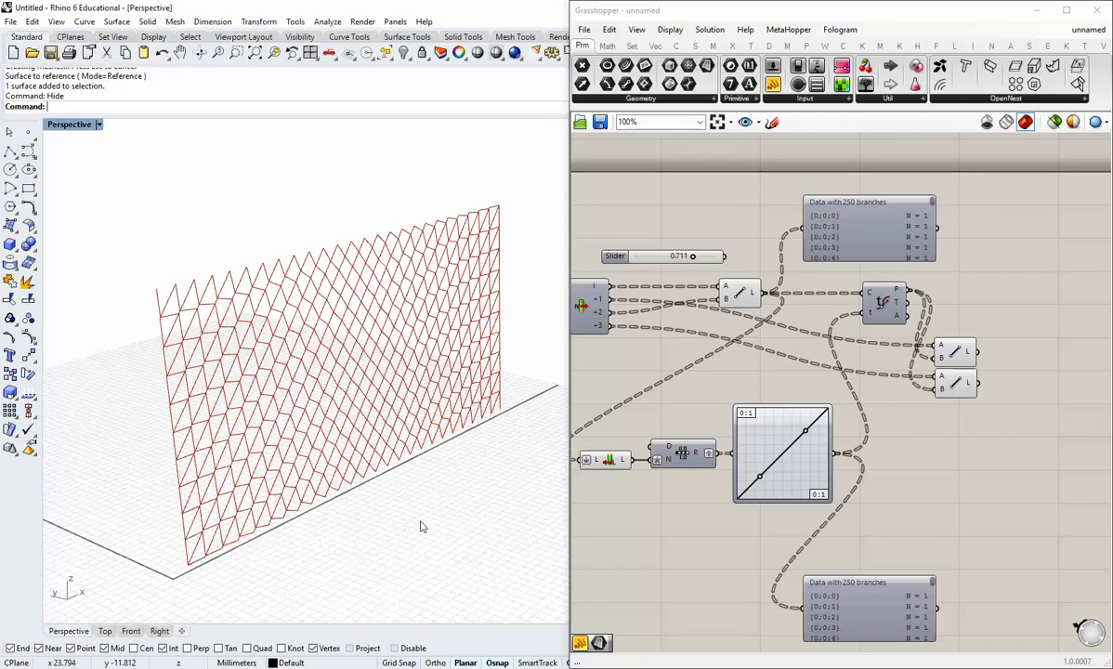
key(Return)
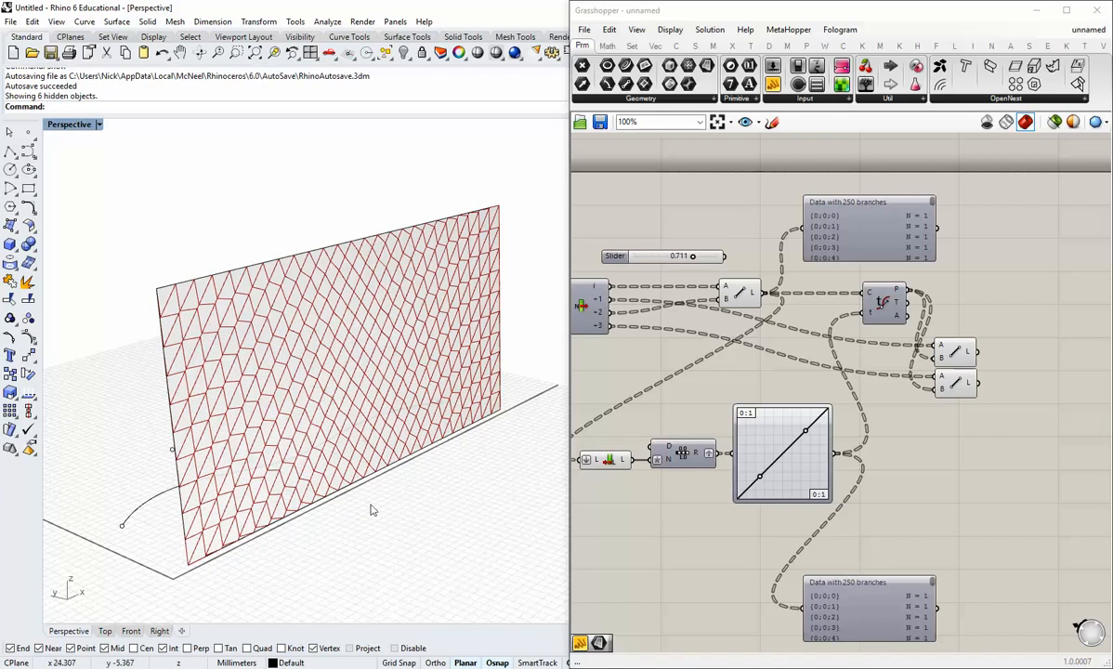
right_drag(253, 510, 384, 520)
scroll(405, 548, down, 2)
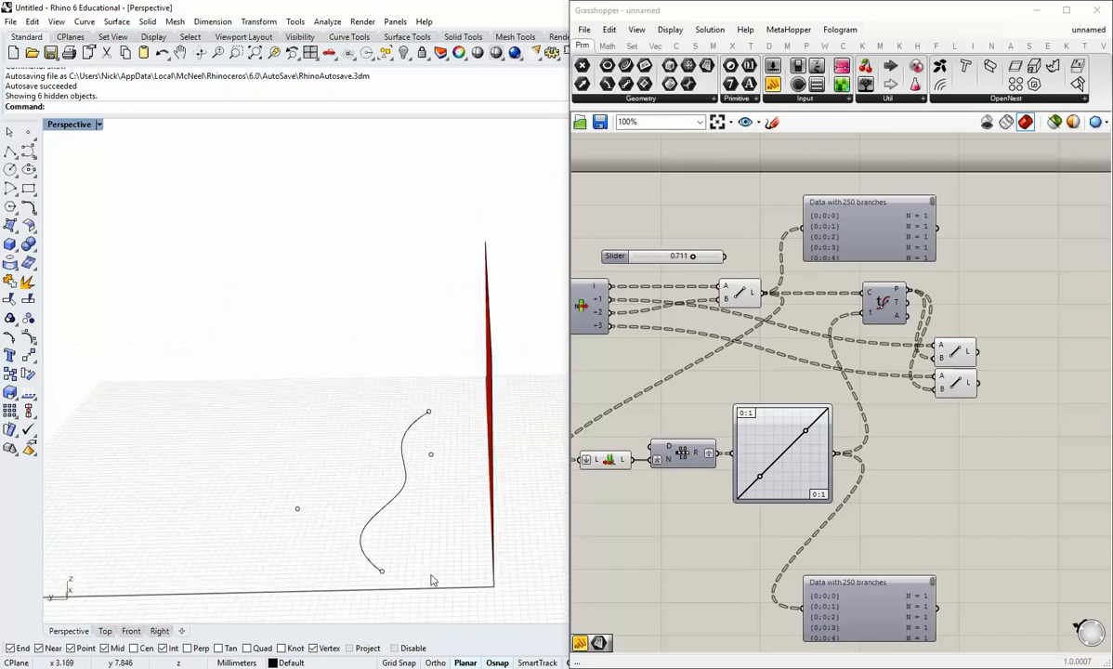
shift+right_drag(432, 576, 443, 540)
drag(451, 572, 248, 313)
key(Return)
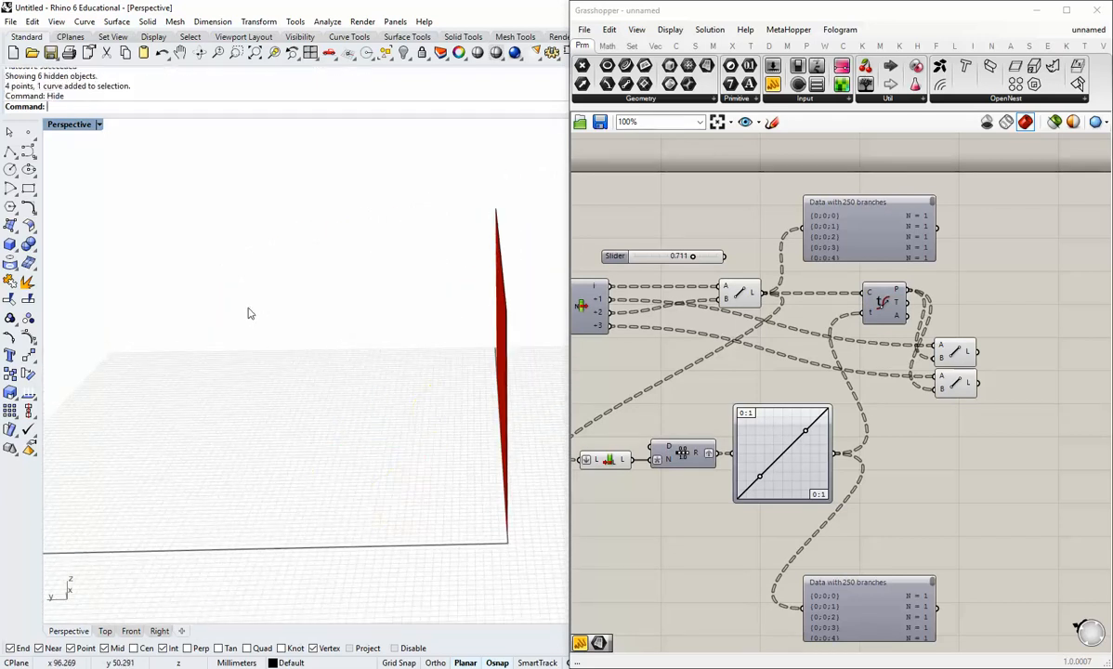
Select the reference surface and tilt it back and forth with the gumball to test that the pattern follows it.
right_drag(401, 386, 362, 427)
click(348, 405)
scroll(365, 429, up, 3)
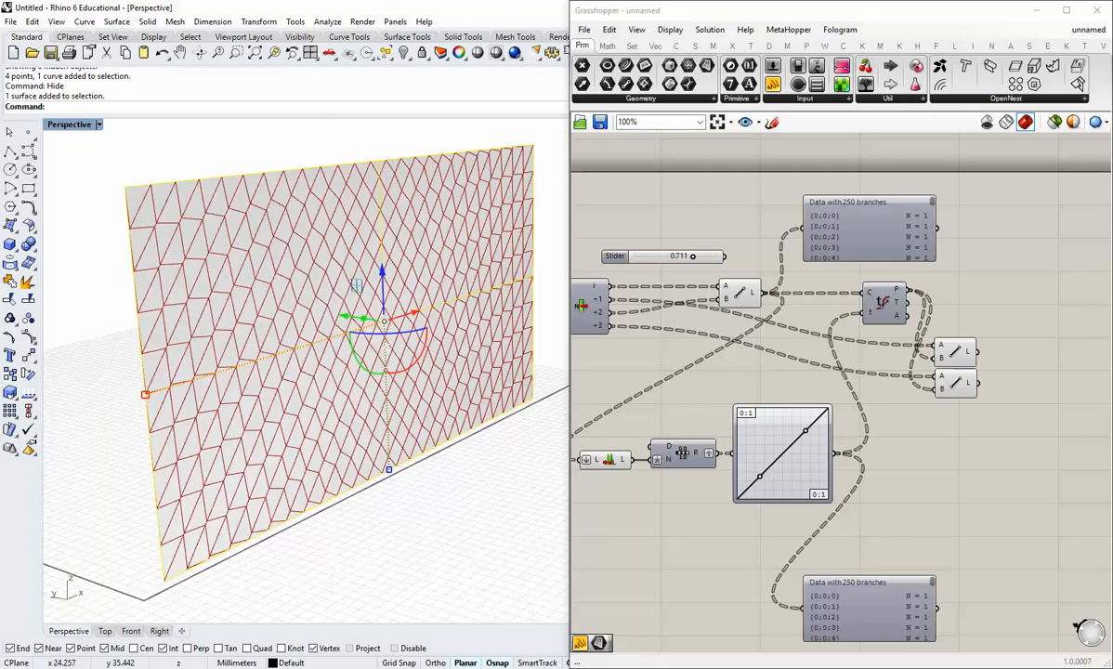
key(ctrl+z)
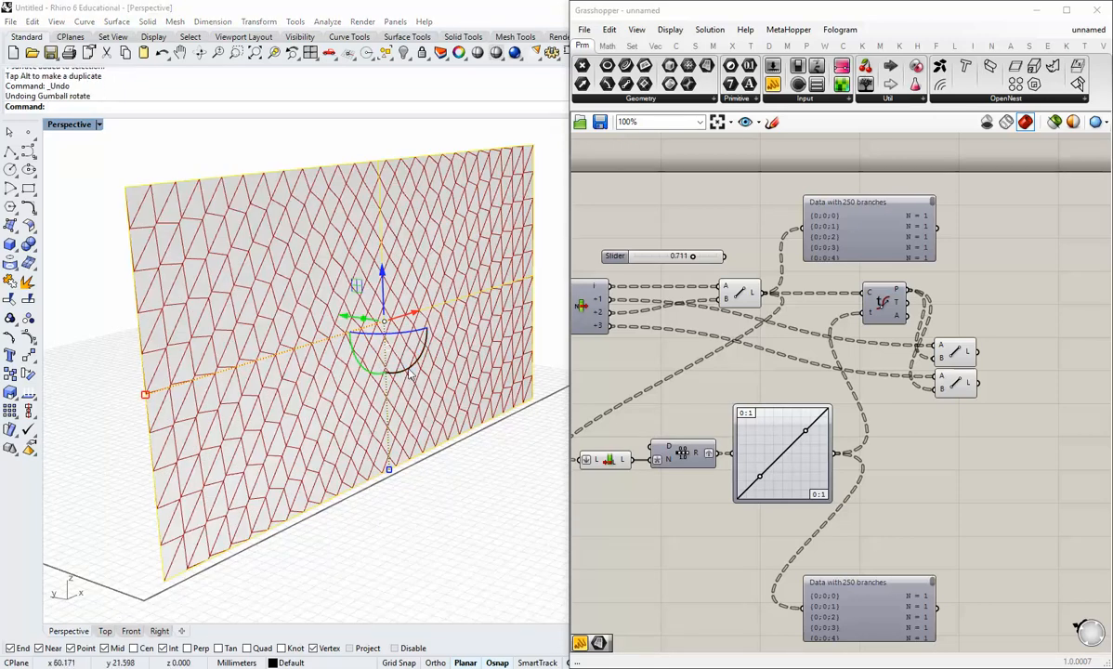
mouse_move(414, 355)
mouse_down()
mouse_move(426, 362)
mouse_move(427, 349)
mouse_move(418, 346)
mouse_move(414, 373)
mouse_move(406, 329)
mouse_move(394, 368)
mouse_move(405, 324)
mouse_move(404, 344)
mouse_move(423, 362)
mouse_up()
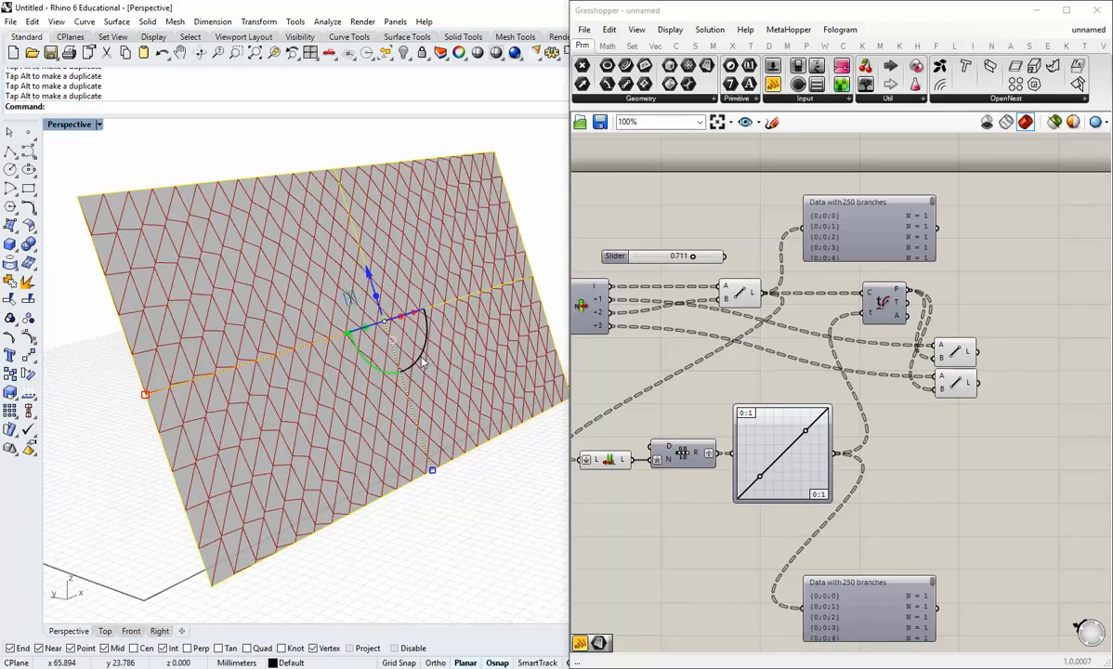
drag(422, 362, 406, 386)
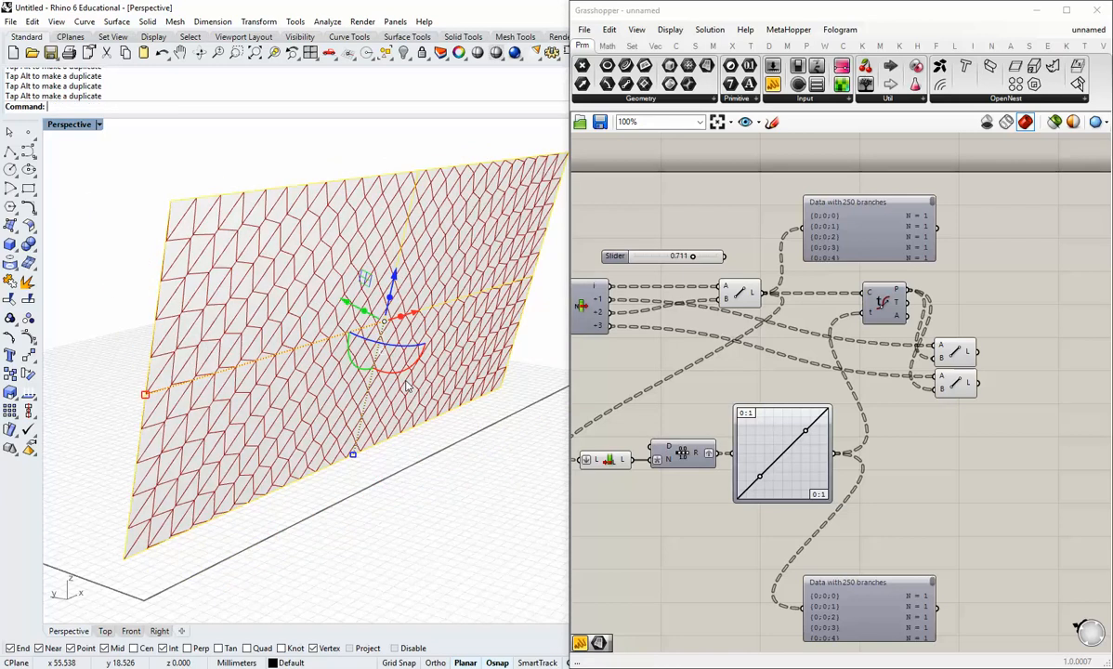
mouse_move(409, 441)
right_down()
mouse_move(385, 460)
mouse_move(333, 455)
mouse_move(429, 438)
right_up()
drag(419, 366, 446, 365)
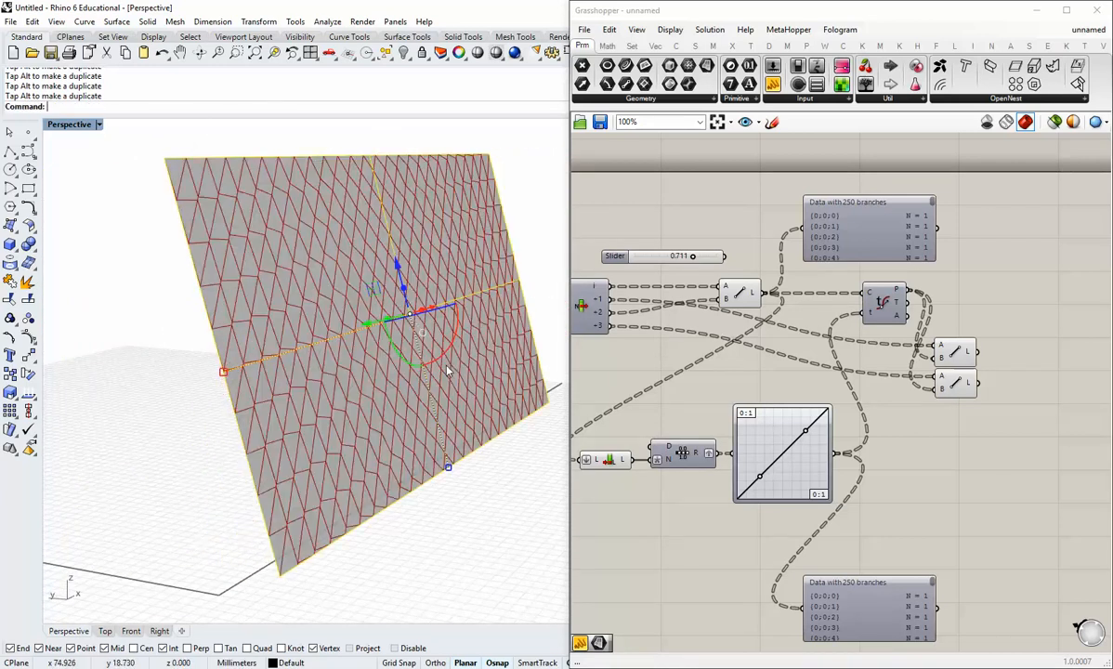
right_drag(442, 400, 396, 442)
Undo the gumball rotations of the reference surface until it stands upright, and deselect it.
key(ctrl+z)
key(ctrl+z)
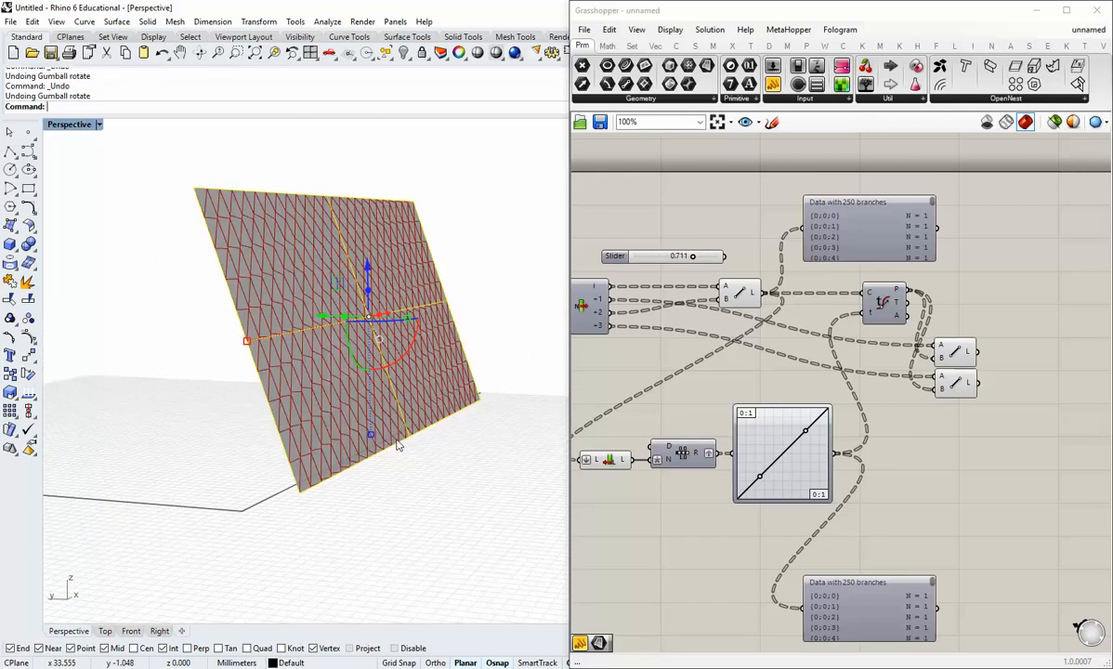
key(ctrl+z)
key(ctrl+z)
key(ctrl+z)
key(ctrl+z)
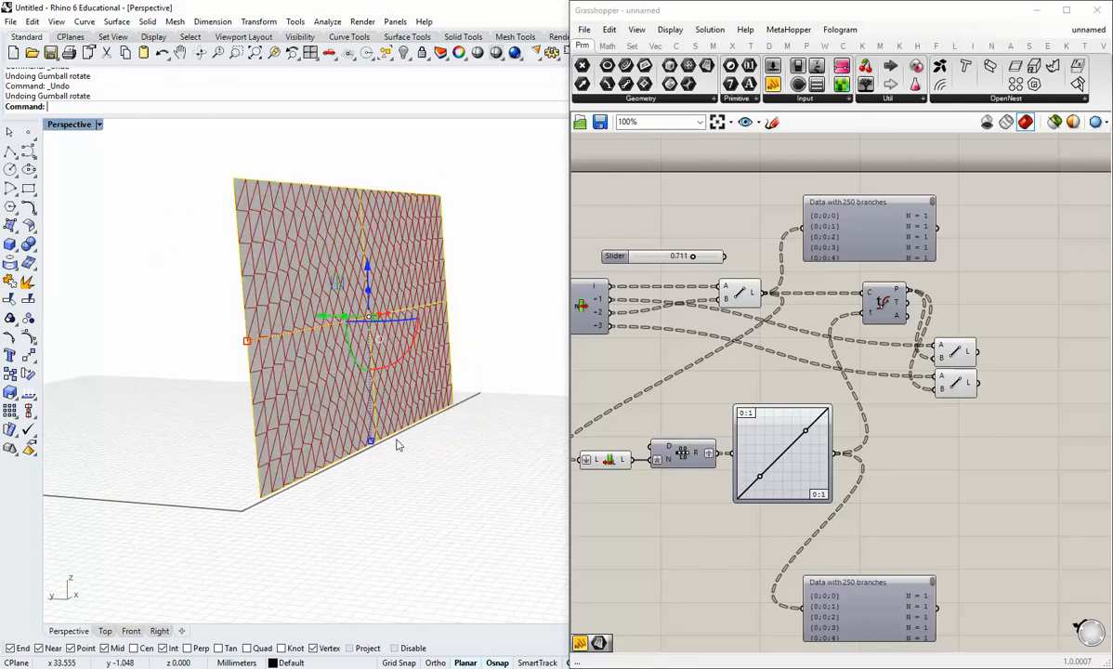
key(ctrl+z)
key(ctrl+z)
key(ctrl+z)
key(ctrl+z)
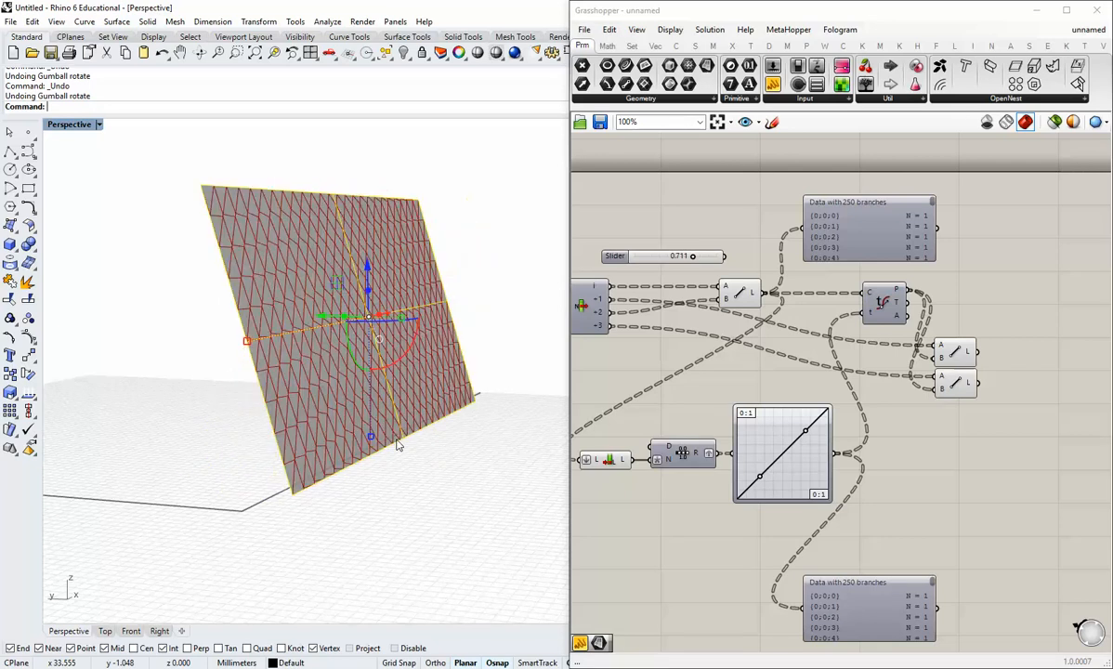
key(ctrl+z)
key(ctrl+z)
key(ctrl+z)
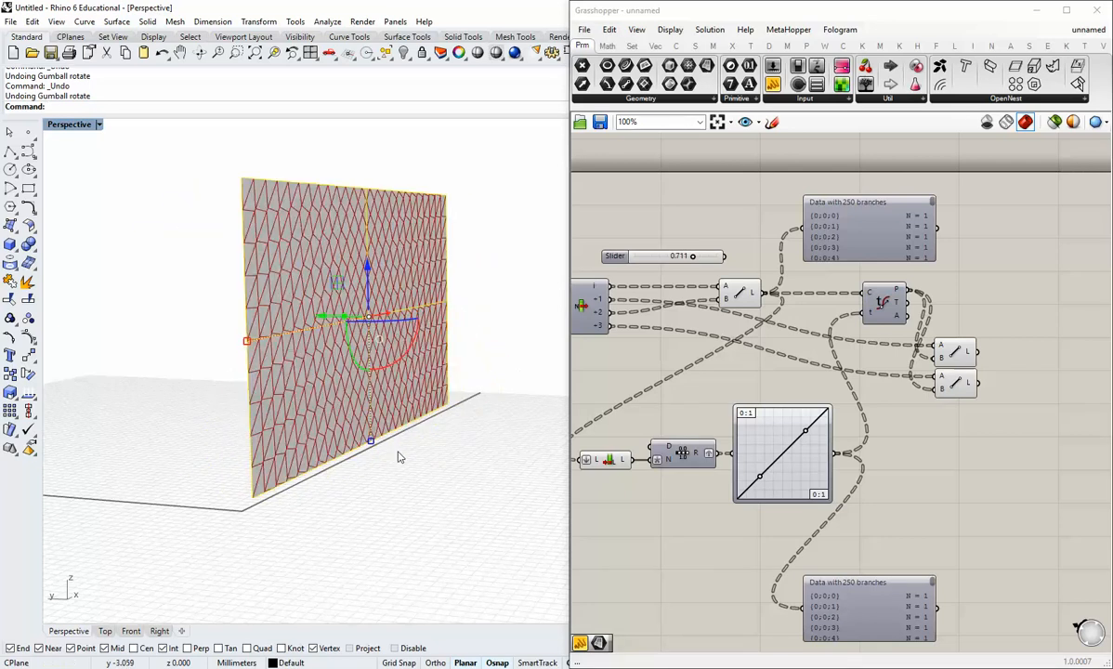
click(399, 457)
Inspect the diagonal pattern on the reference surface up close alongside the Graph Mapper definition.
right_drag(420, 449, 338, 448)
scroll(302, 395, up, 2)
scroll(338, 431, up, 2)
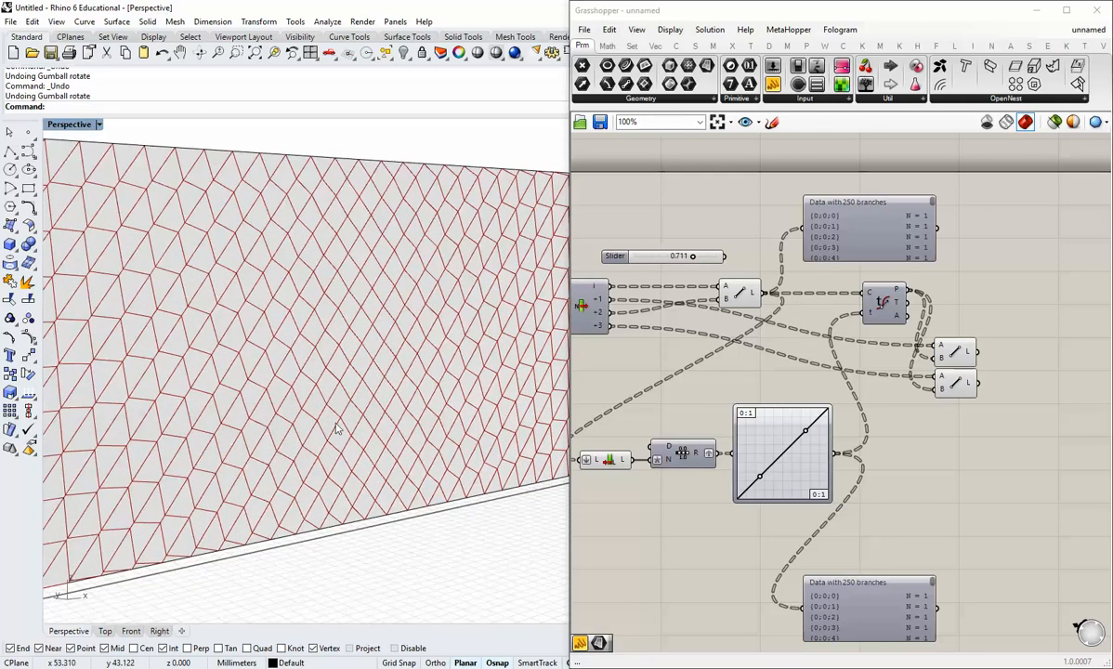
scroll(338, 429, up, 6)
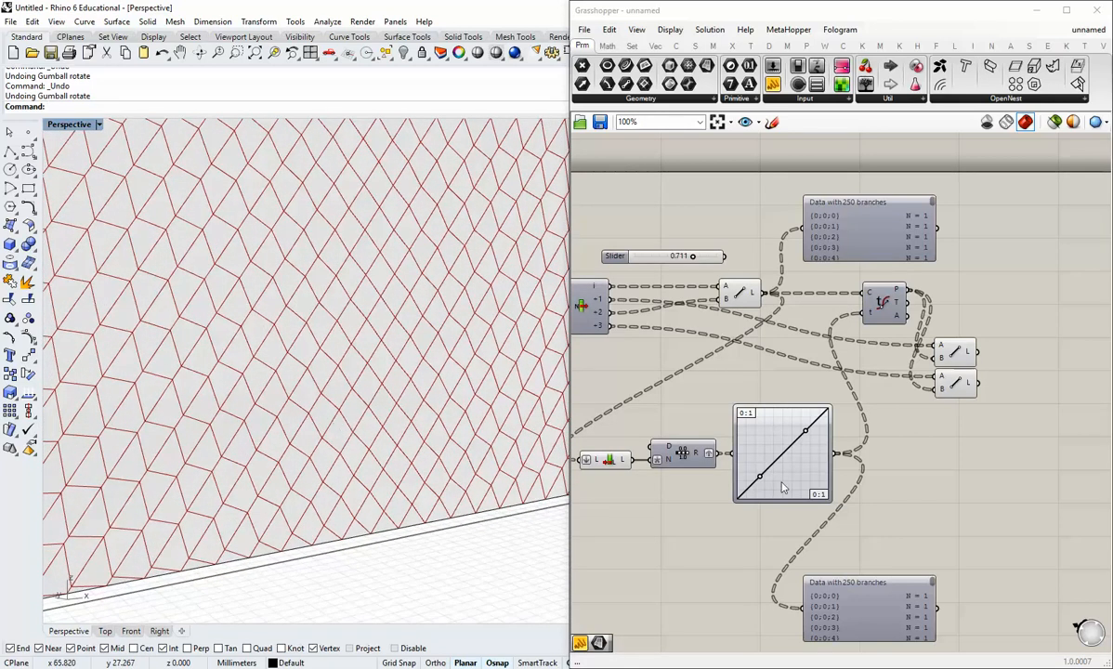
right_drag(783, 487, 767, 450)
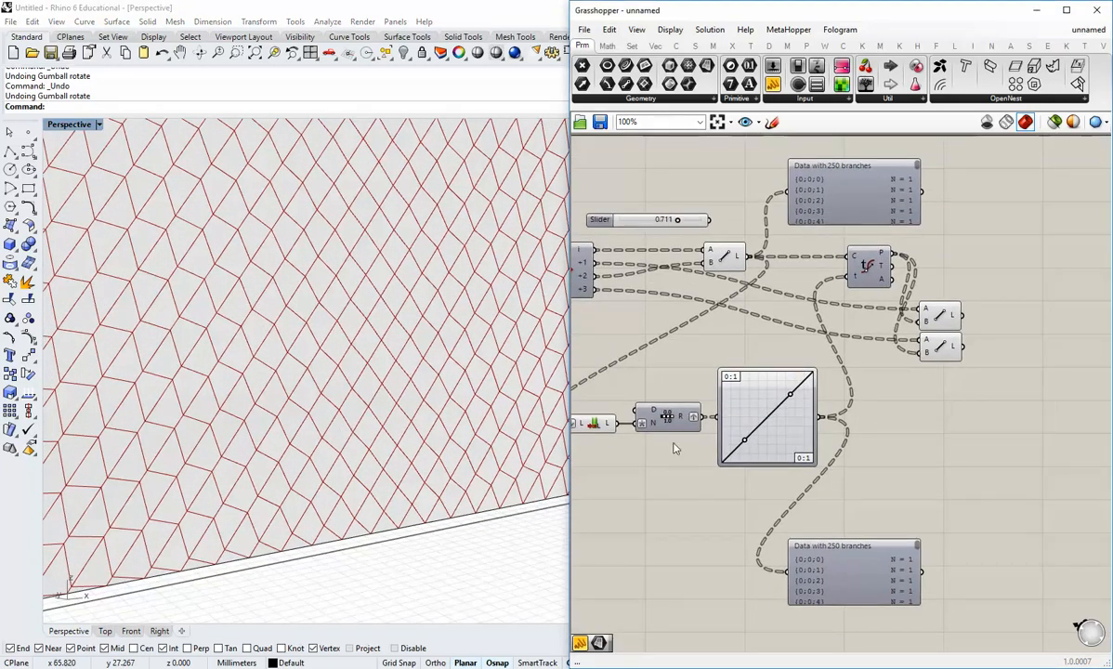